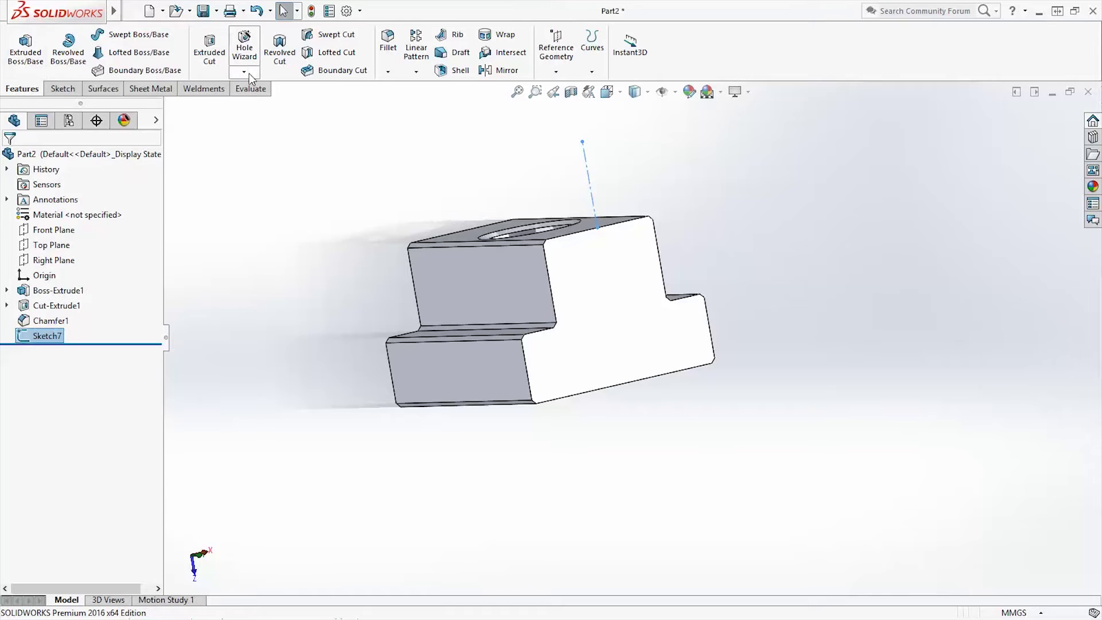
pyautogui.click(245, 72)
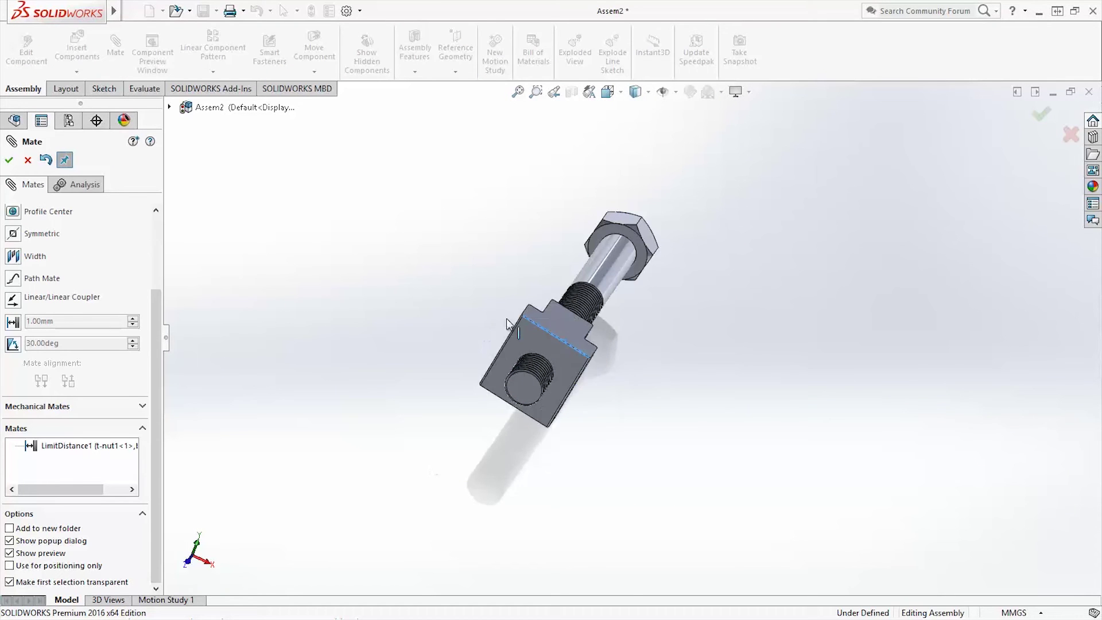
pyautogui.moveTo(538, 527); pyautogui.dragTo(387, 469)
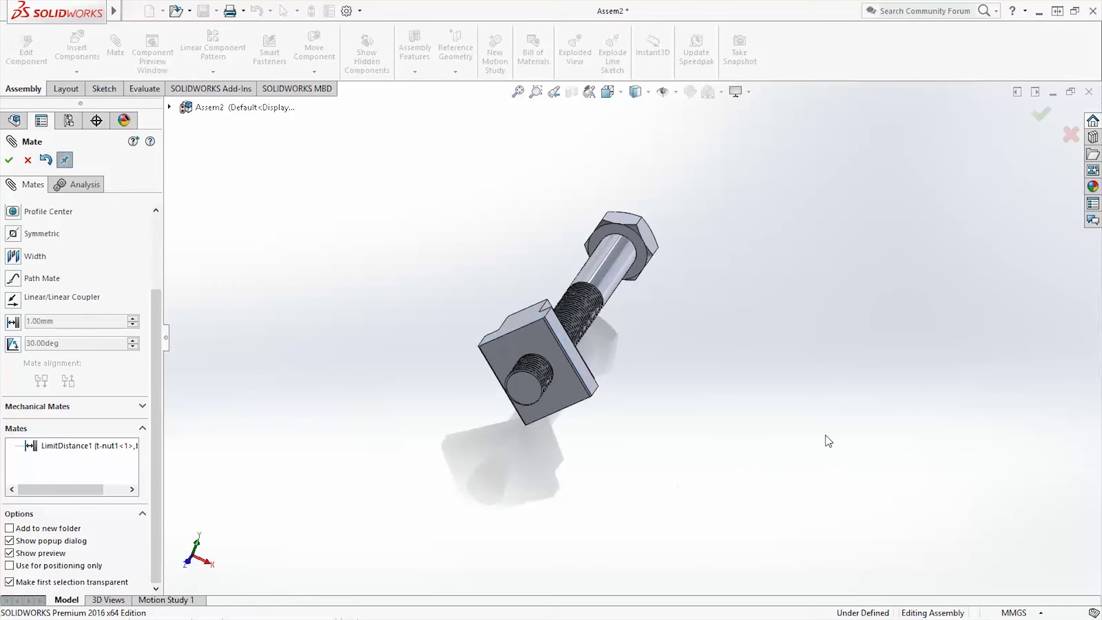
pyautogui.moveTo(825, 442); pyautogui.dragTo(669, 508, button='middle')
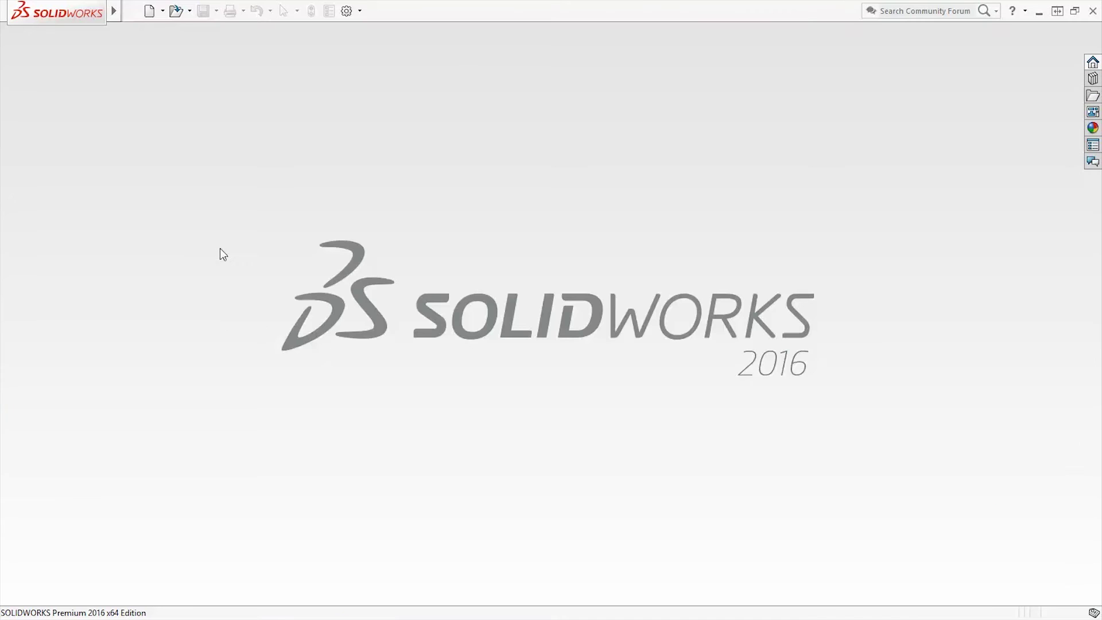
# Create a new part document and start a sketch on the Top Plane.
pyautogui.click(132, 13)
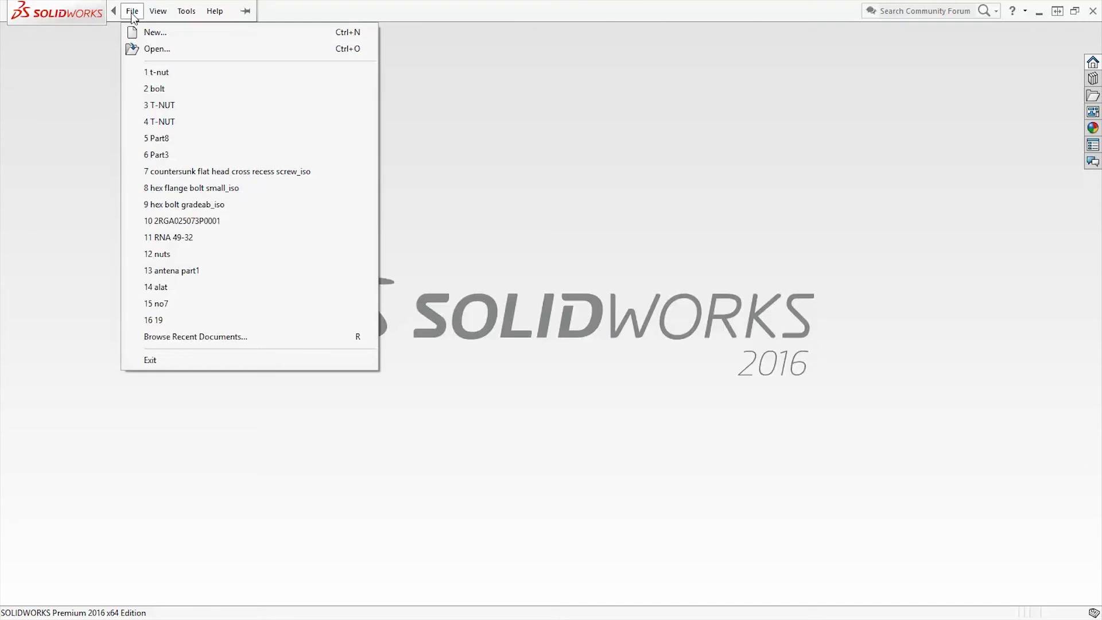
pyautogui.click(138, 33)
pyautogui.doubleClick(344, 270)
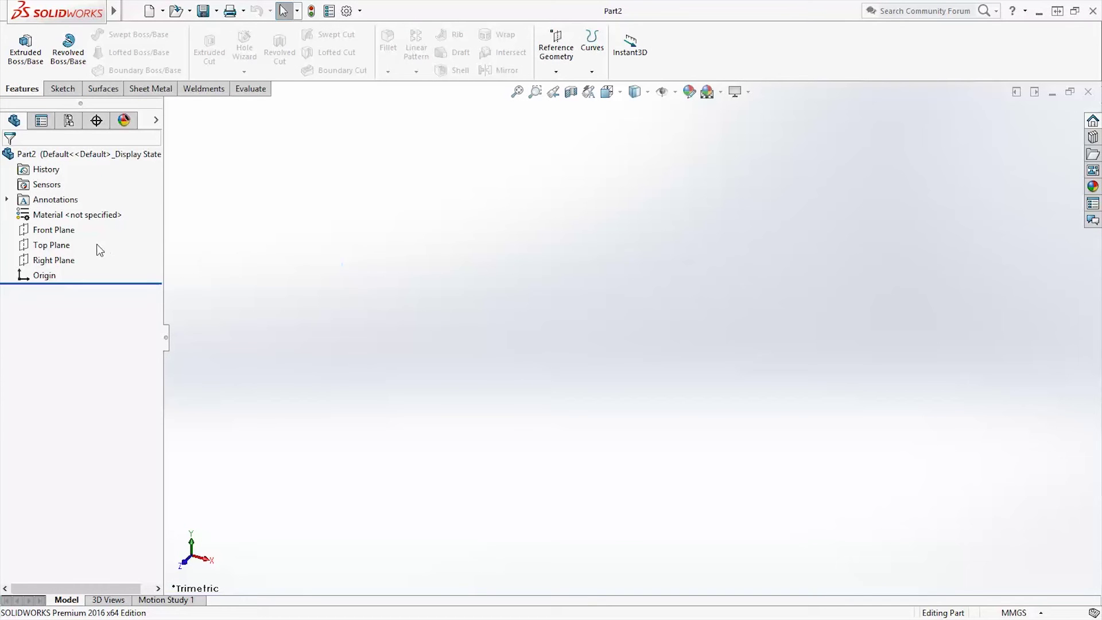
pyautogui.rightClick(65, 246)
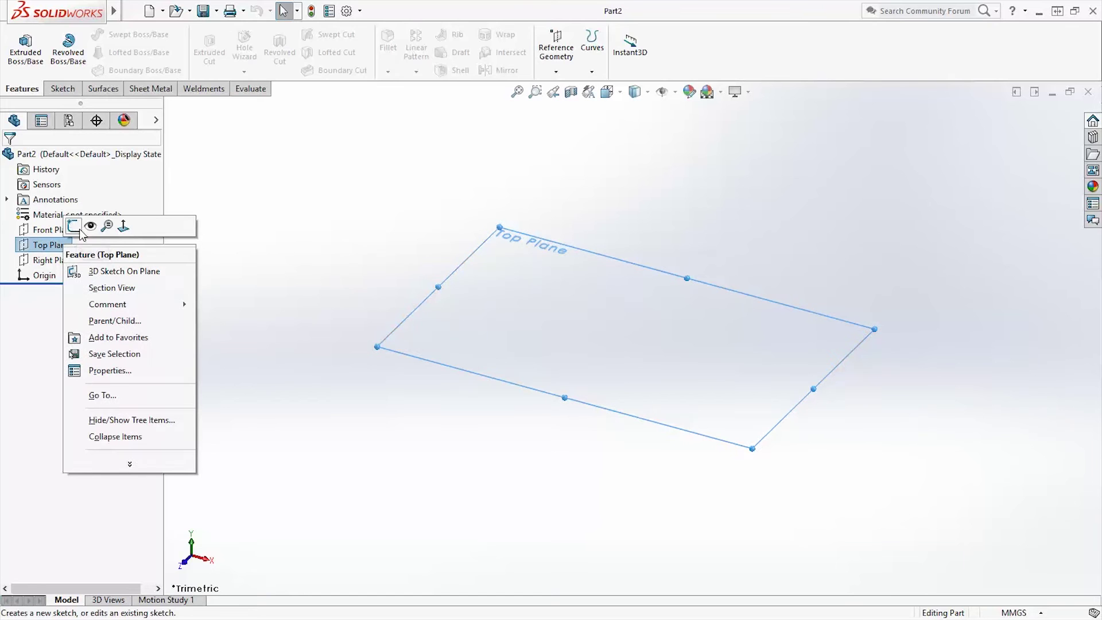
pyautogui.click(73, 226)
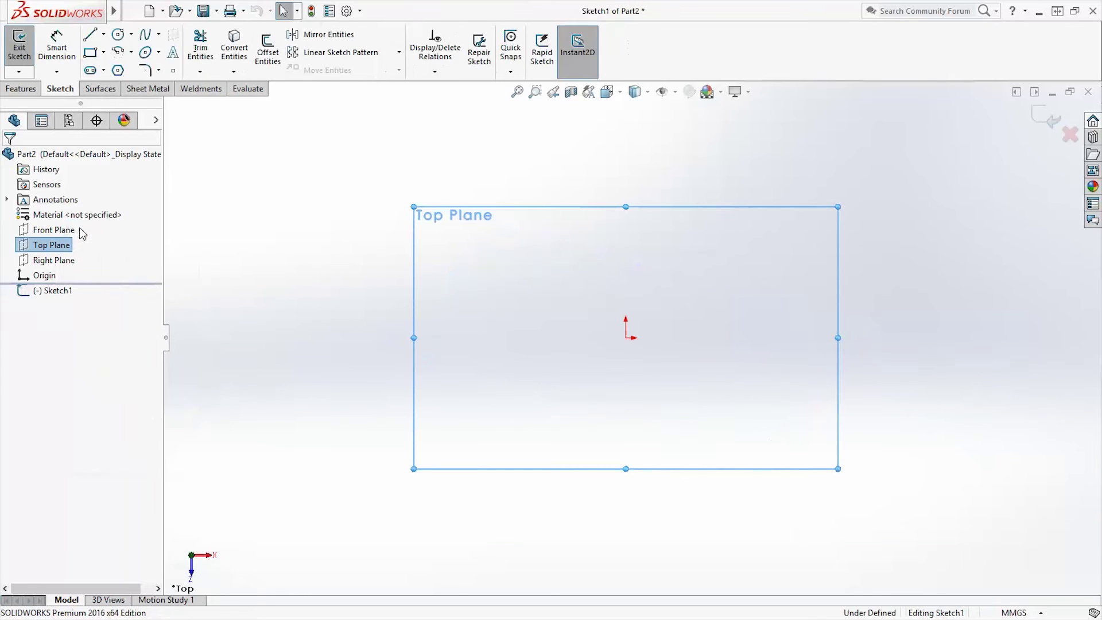
# Sketch a closed inverted-T profile with its lower-left corner at the origin, about 50 mm wide at the base and 43 mm tall.
pyautogui.click(90, 36)
pyautogui.click(626, 337)
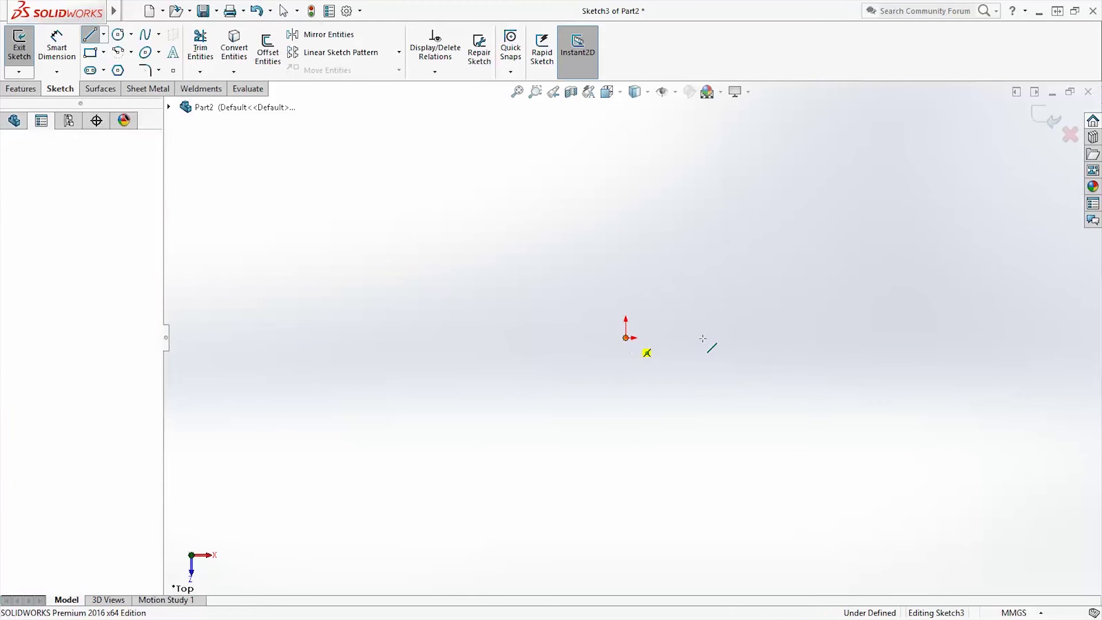
pyautogui.click(745, 338)
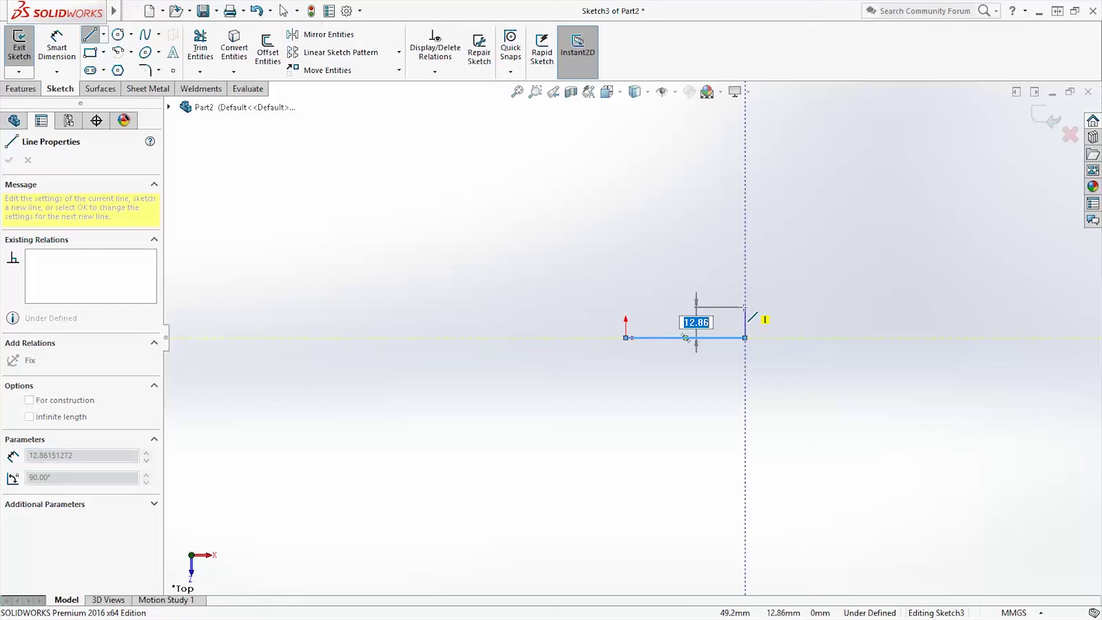
pyautogui.click(745, 307)
pyautogui.click(710, 307)
pyautogui.click(710, 234)
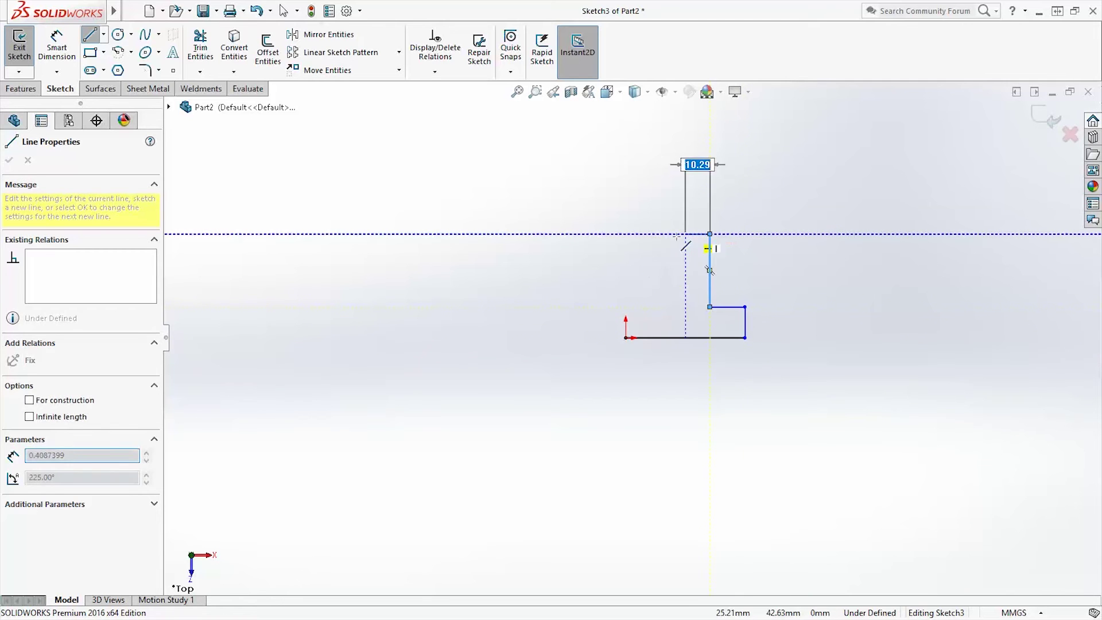
pyautogui.click(652, 234)
pyautogui.click(653, 307)
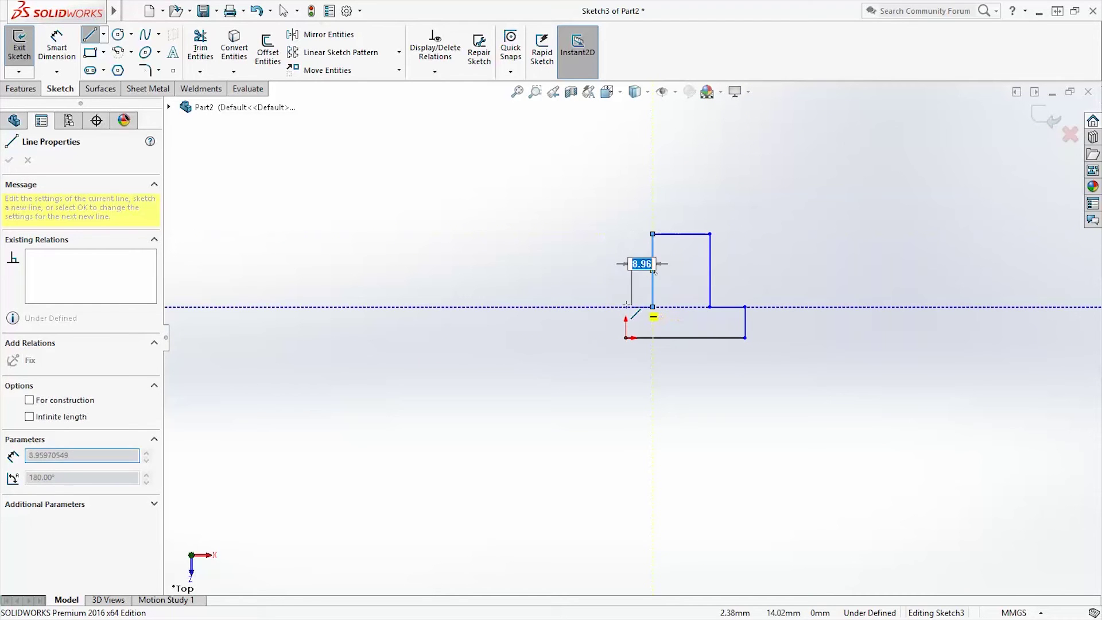
pyautogui.click(626, 307)
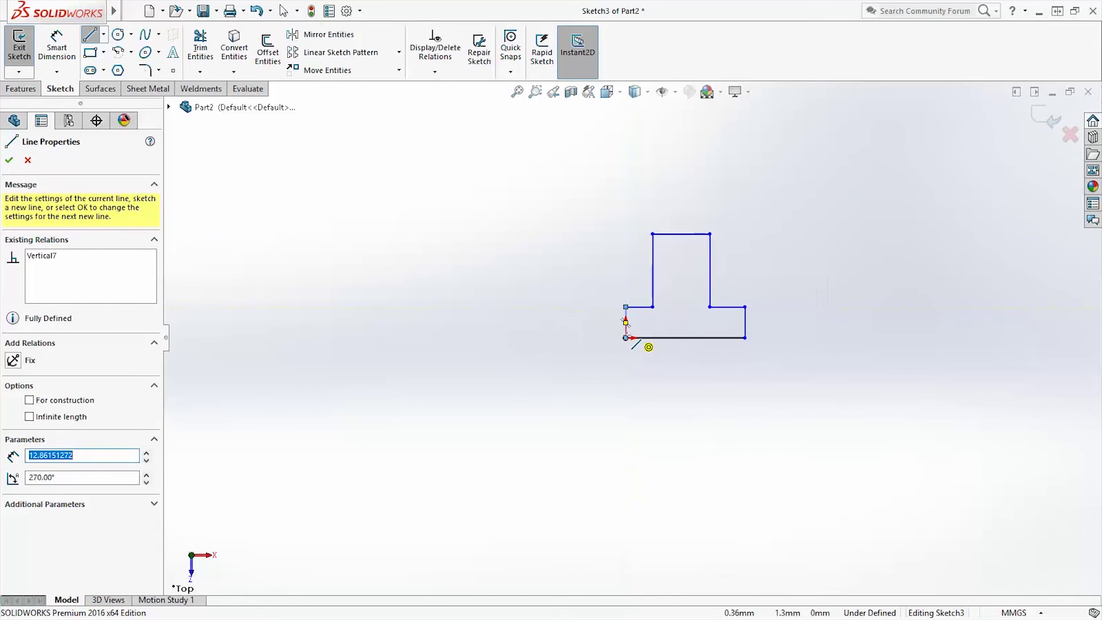
pyautogui.press('Escape')
# Dimension the bottom edge of the T profile to 25 mm.
pyautogui.click(57, 49)
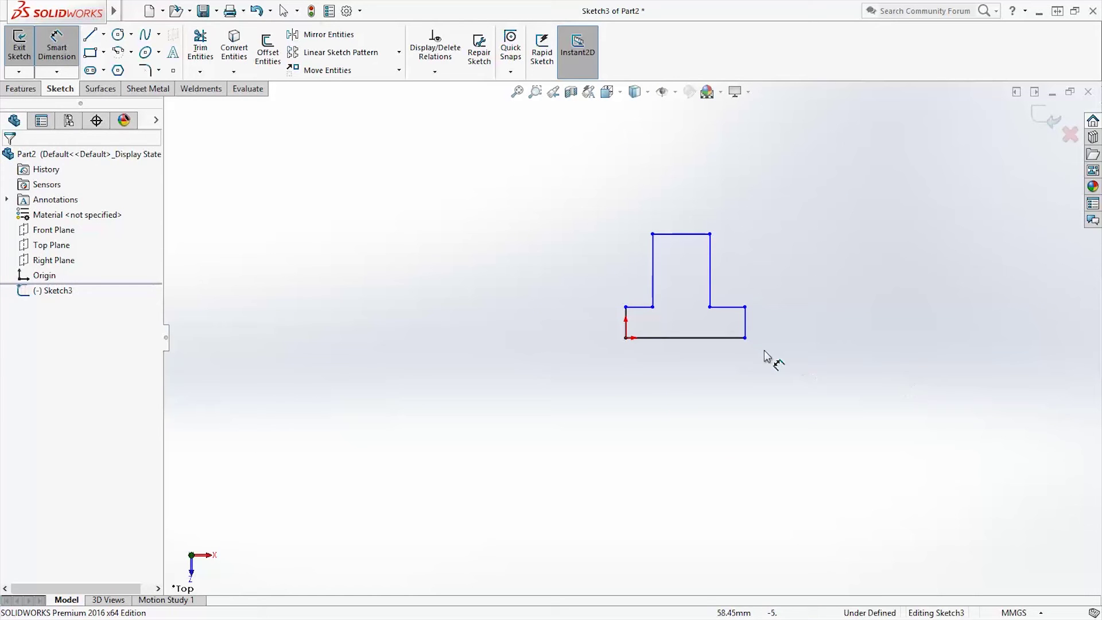
pyautogui.click(738, 341)
pyautogui.click(696, 388)
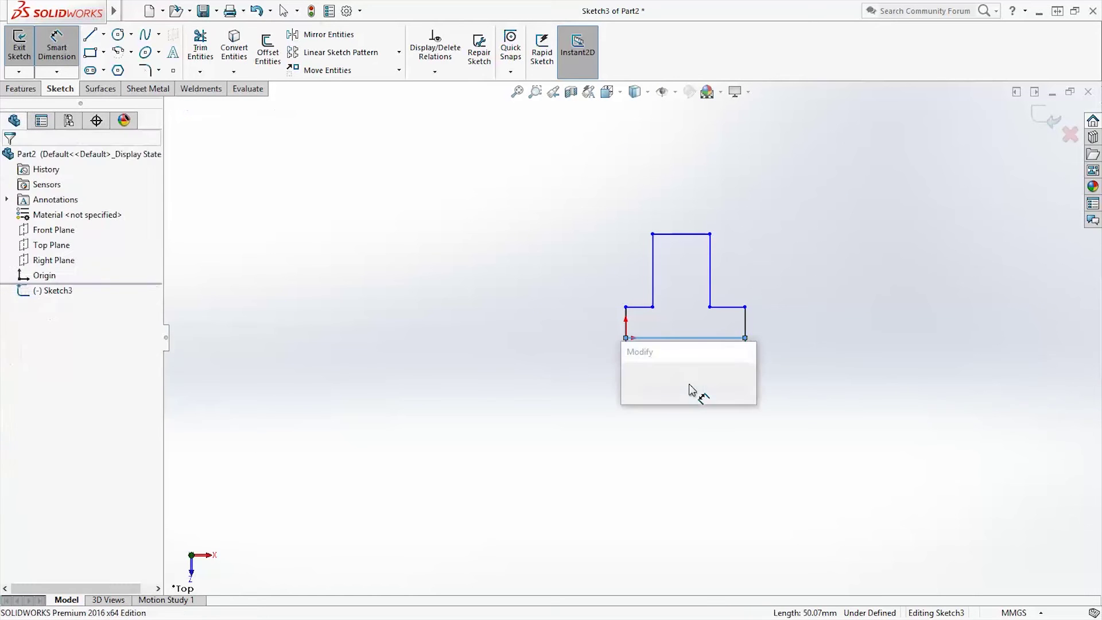
pyautogui.write('25')
pyautogui.press('Return')
# Dimension the height of the base's right edge to 8 mm and the stem's top edge width to 15 mm.
pyautogui.click(746, 330)
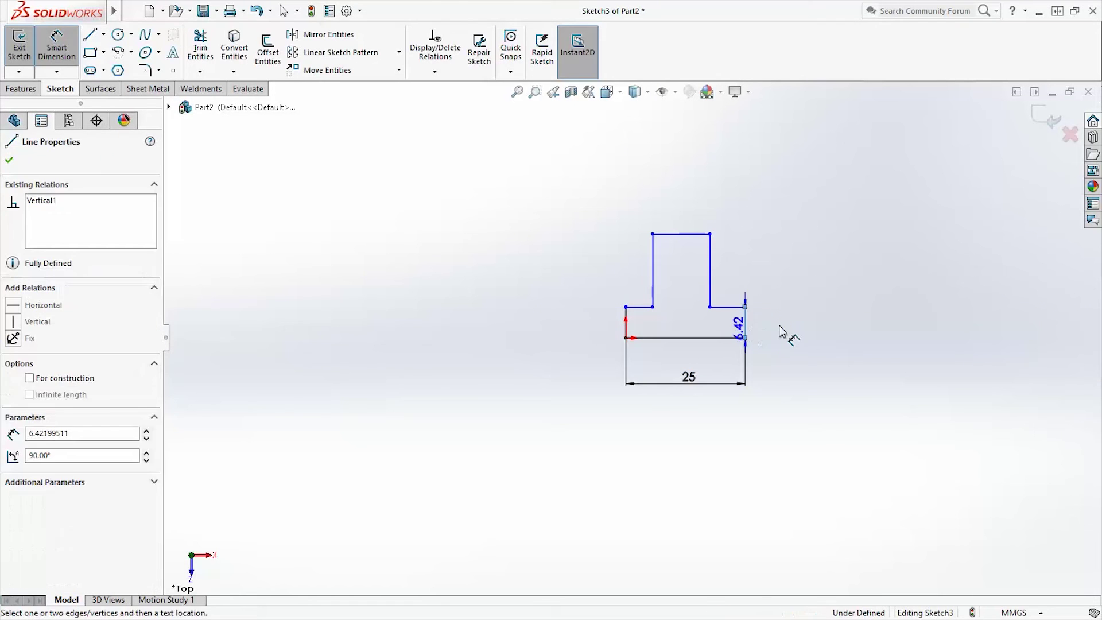
pyautogui.click(782, 332)
pyautogui.press('Return')
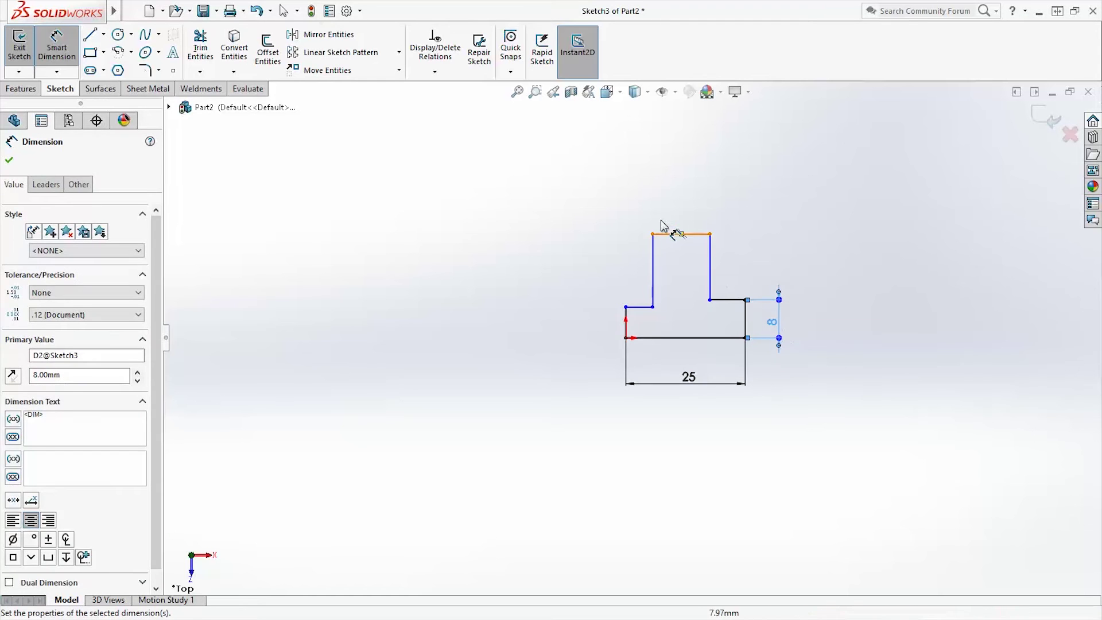
pyautogui.click(702, 235)
pyautogui.click(693, 202)
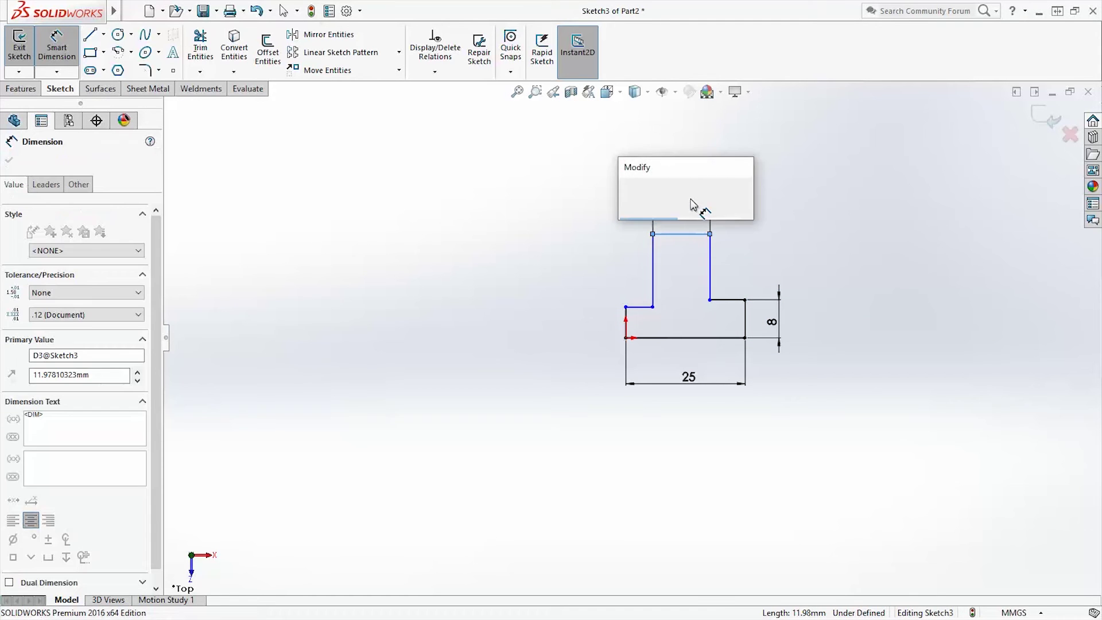
pyautogui.press('Return')
pyautogui.press('Escape')
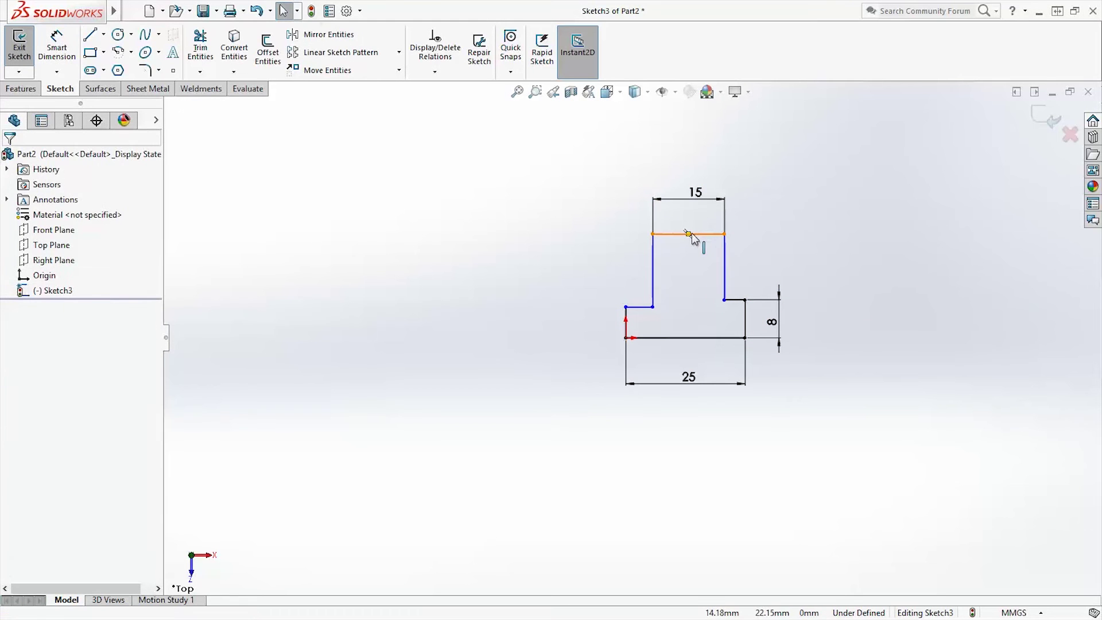
# Add a Vertical relation between the midpoints of the top edge and the bottom edge to center the stem.
pyautogui.click(688, 235)
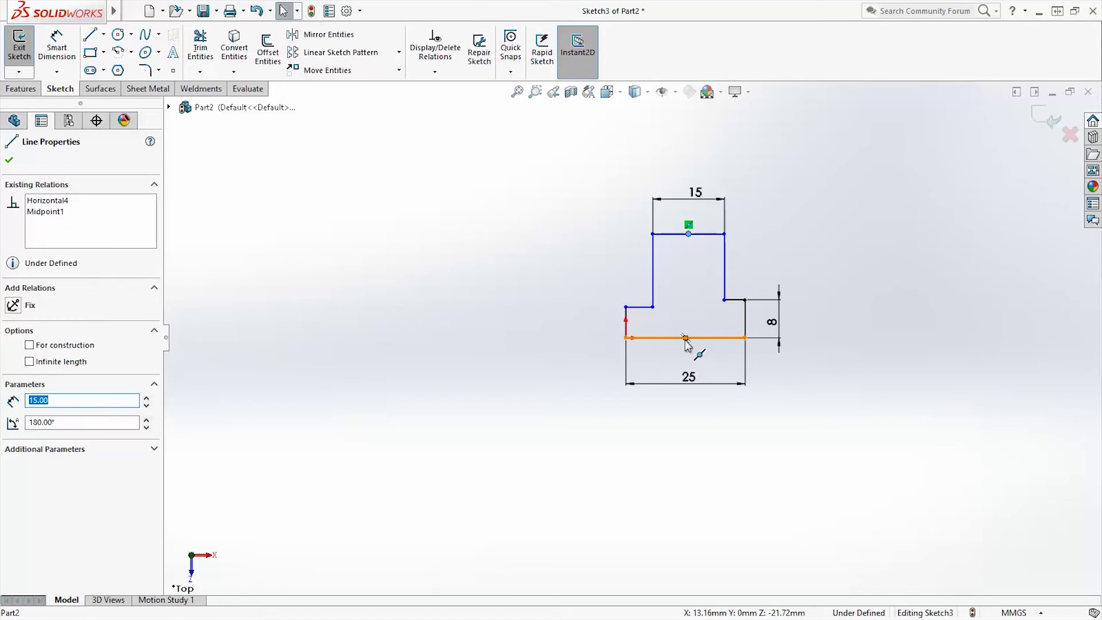
pyautogui.click(686, 338)
pyautogui.click(14, 399)
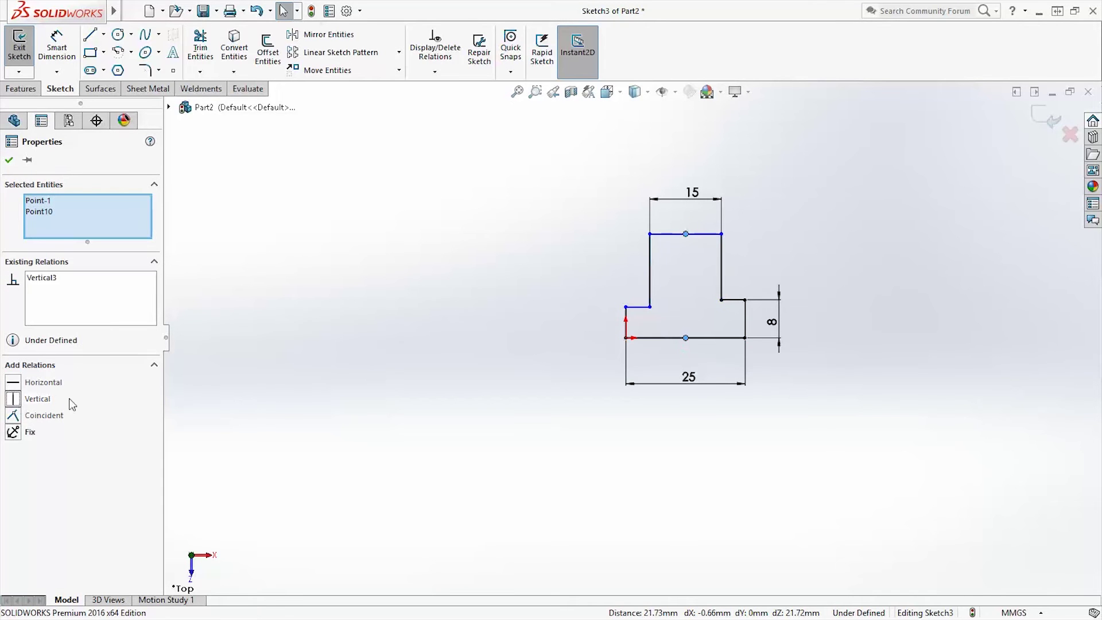
pyautogui.press('Escape')
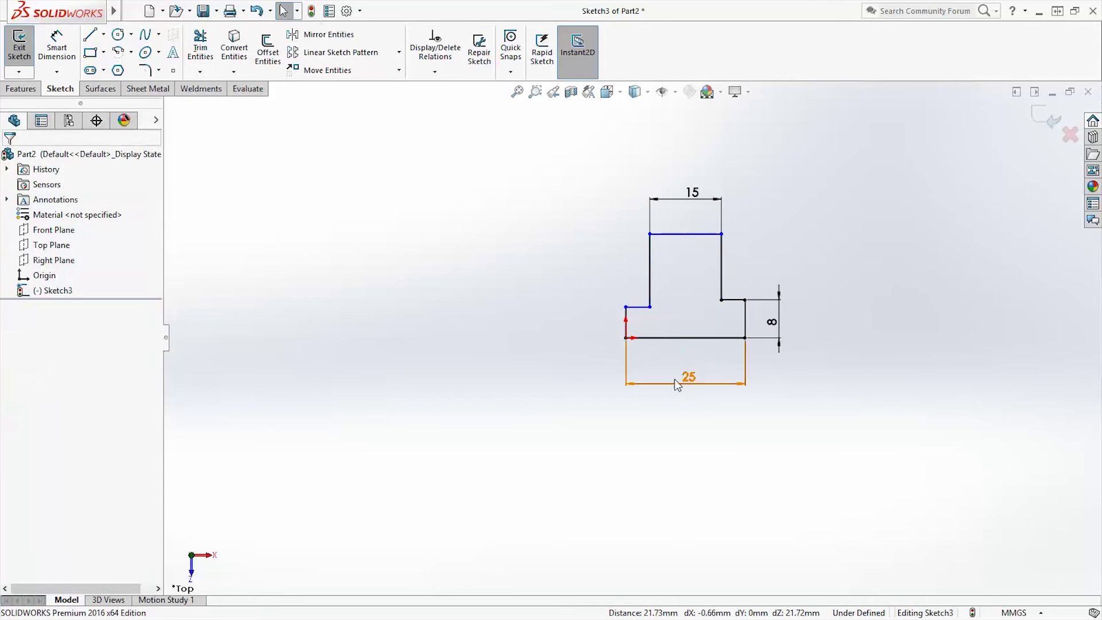
# Make the two horizontal shoulder lines on either side of the stem collinear.
pyautogui.click(645, 308)
pyautogui.keyDown('ctrl'); pyautogui.click(738, 301); pyautogui.keyUp('ctrl')
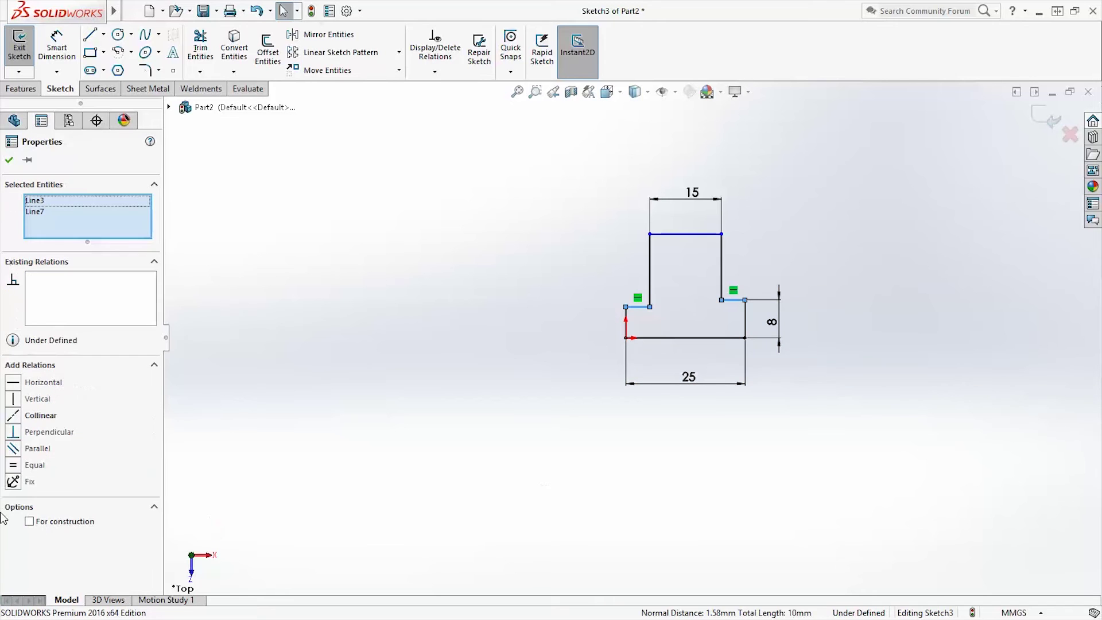
pyautogui.click(13, 415)
pyautogui.click(270, 454)
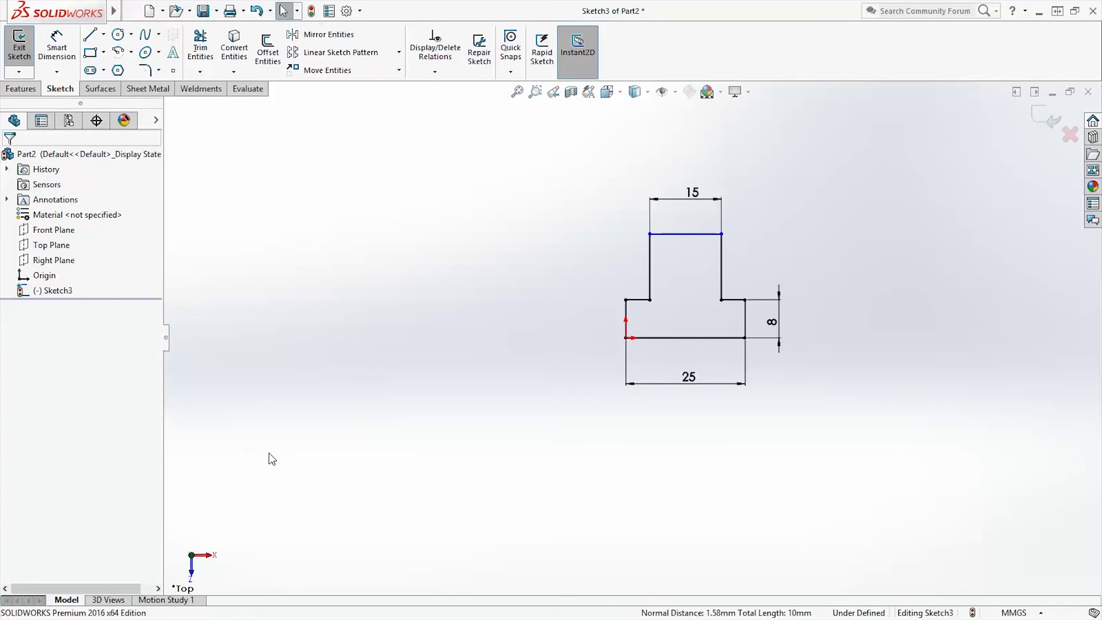
# Dimension the overall height between the bottom and top edges to 18 mm and exit the sketch.
pyautogui.click(57, 48)
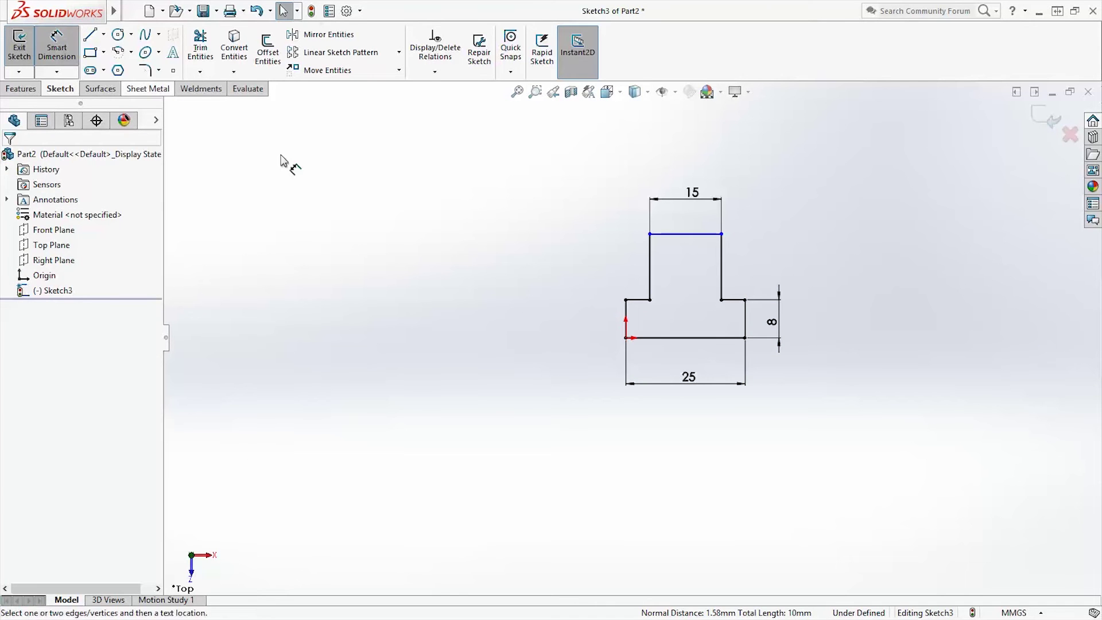
pyautogui.click(737, 338)
pyautogui.click(712, 238)
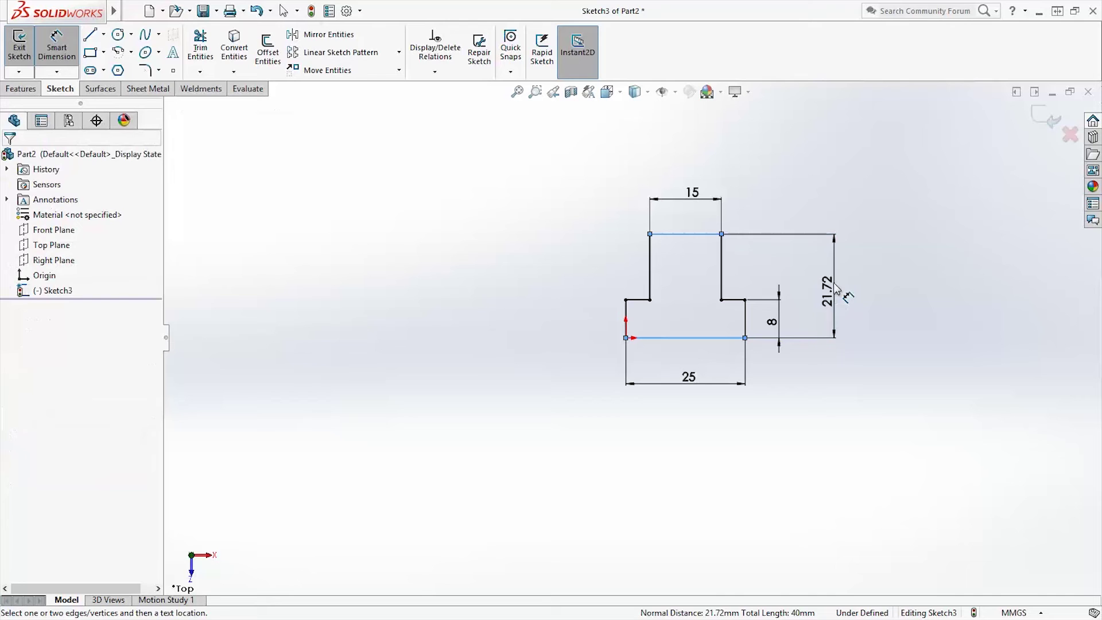
pyautogui.click(836, 288)
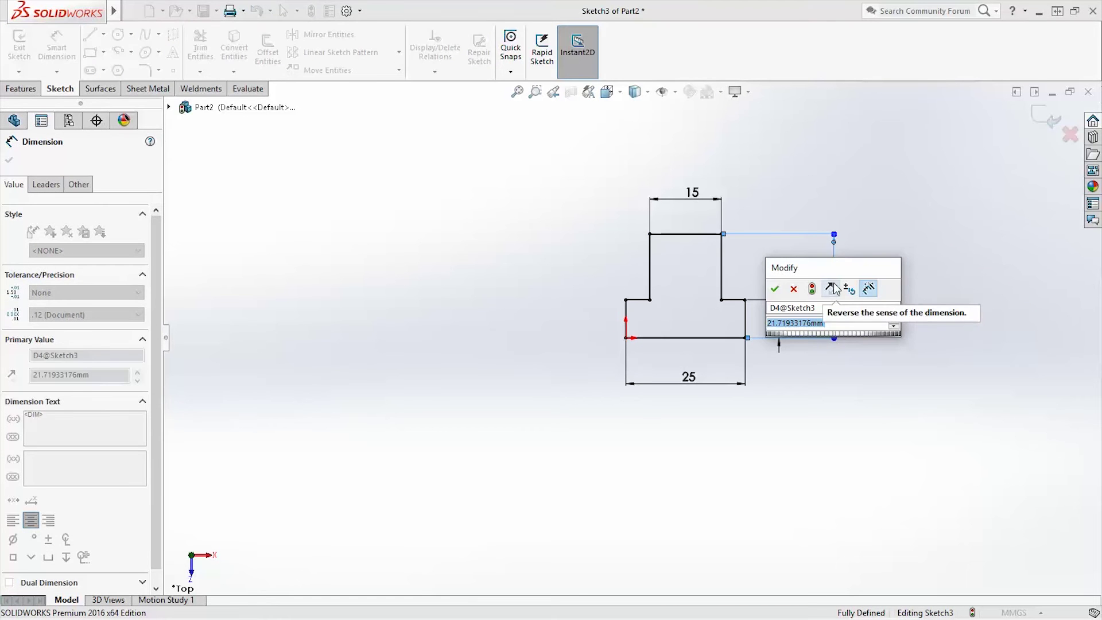
pyautogui.write('18')
pyautogui.press('Return')
pyautogui.press('Escape')
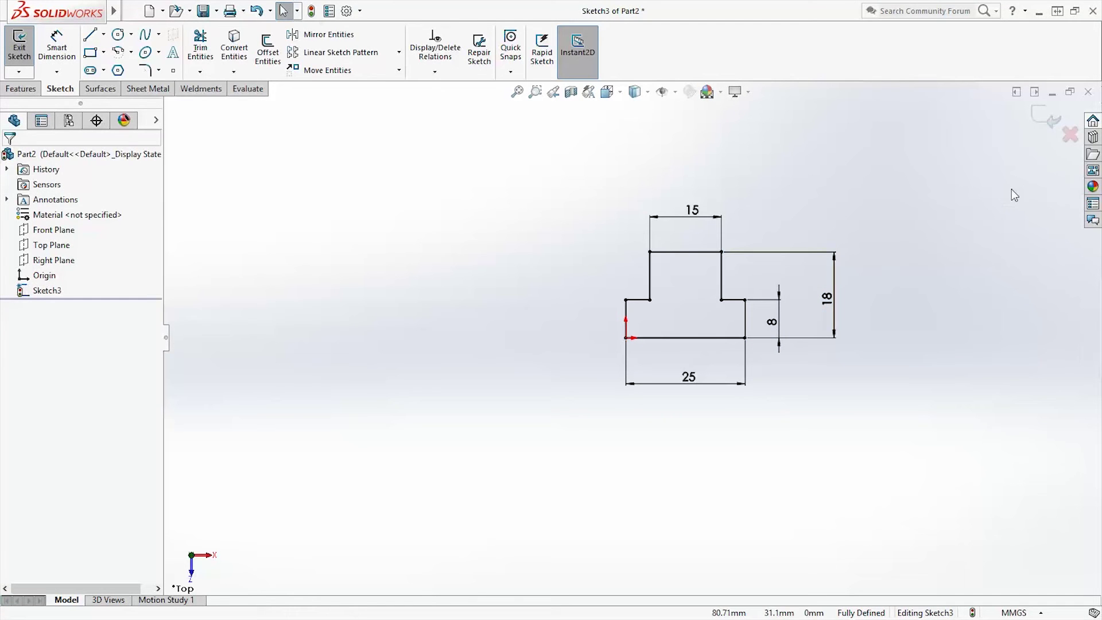
pyautogui.click(1048, 118)
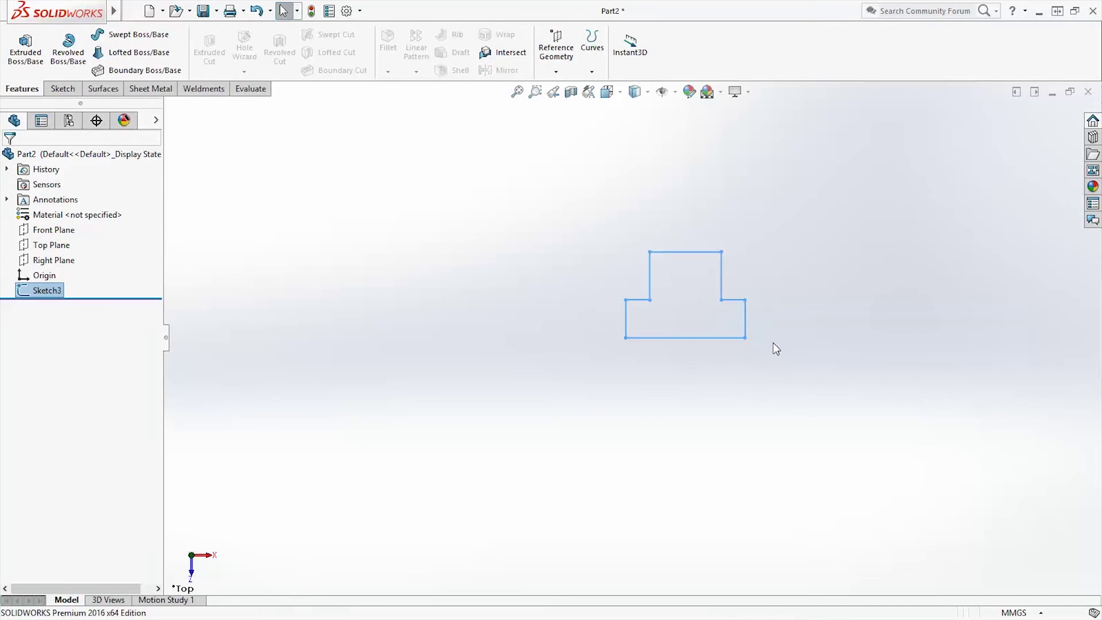
# Extrude the T profile with a blind depth of 29 mm in the reversed direction.
pyautogui.moveTo(801, 366); pyautogui.dragTo(807, 385, button='middle')
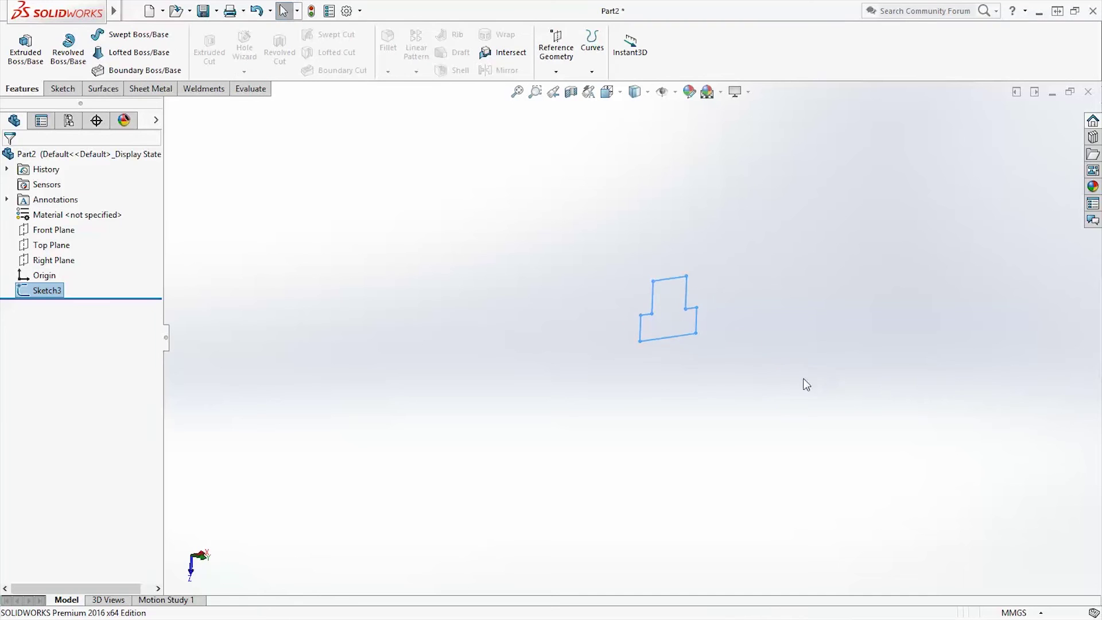
pyautogui.click(25, 54)
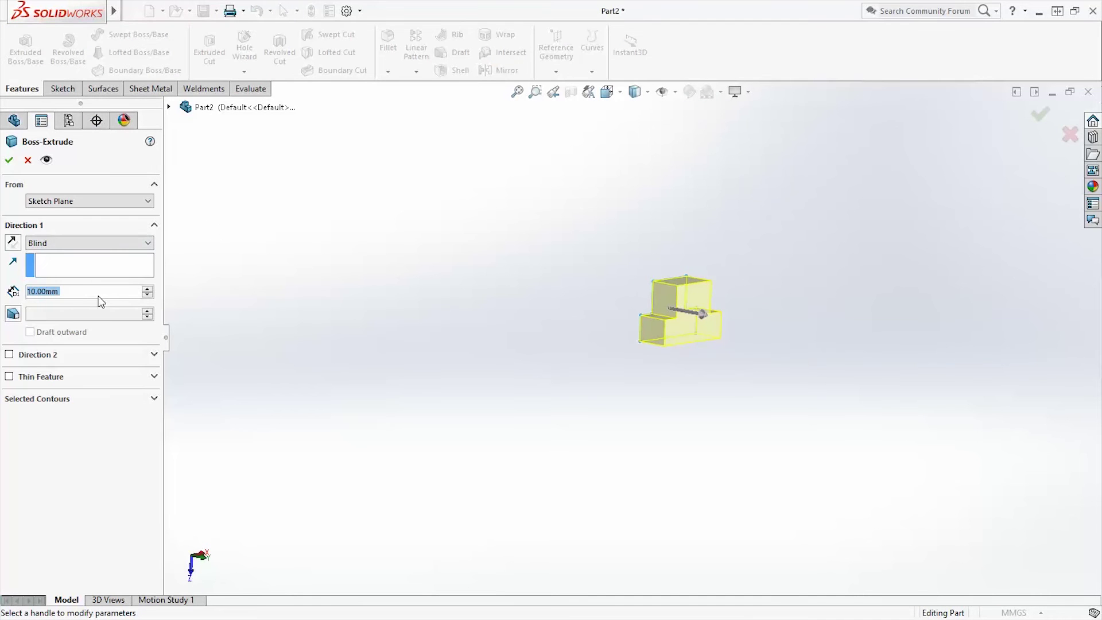
pyautogui.click(12, 243)
pyautogui.doubleClick(82, 293)
pyautogui.write('29')
pyautogui.press('Return')
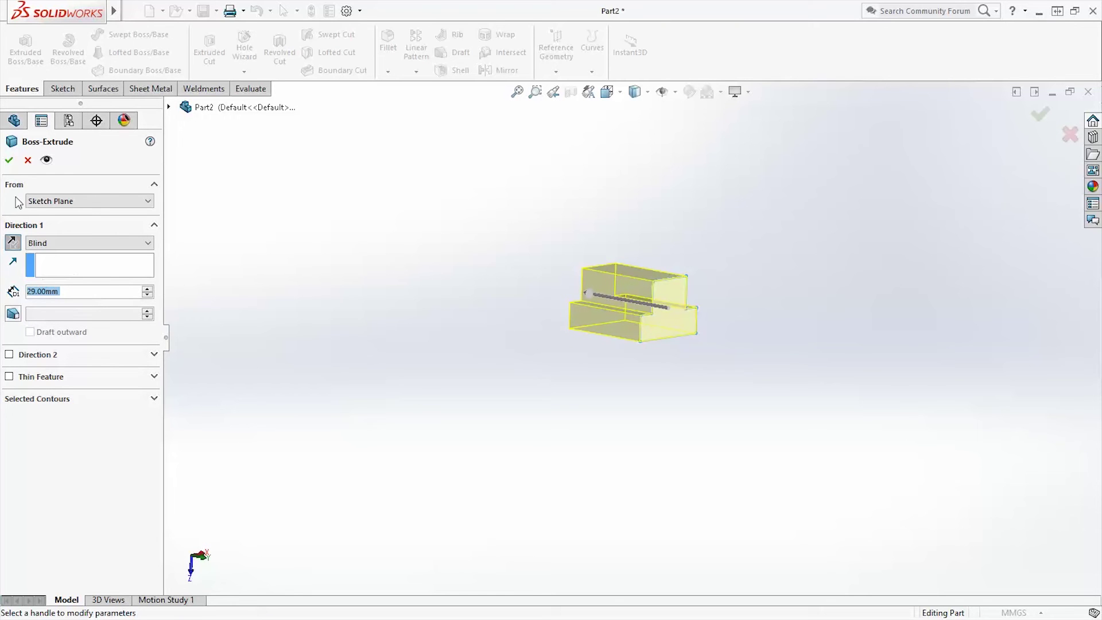
pyautogui.press('Return')
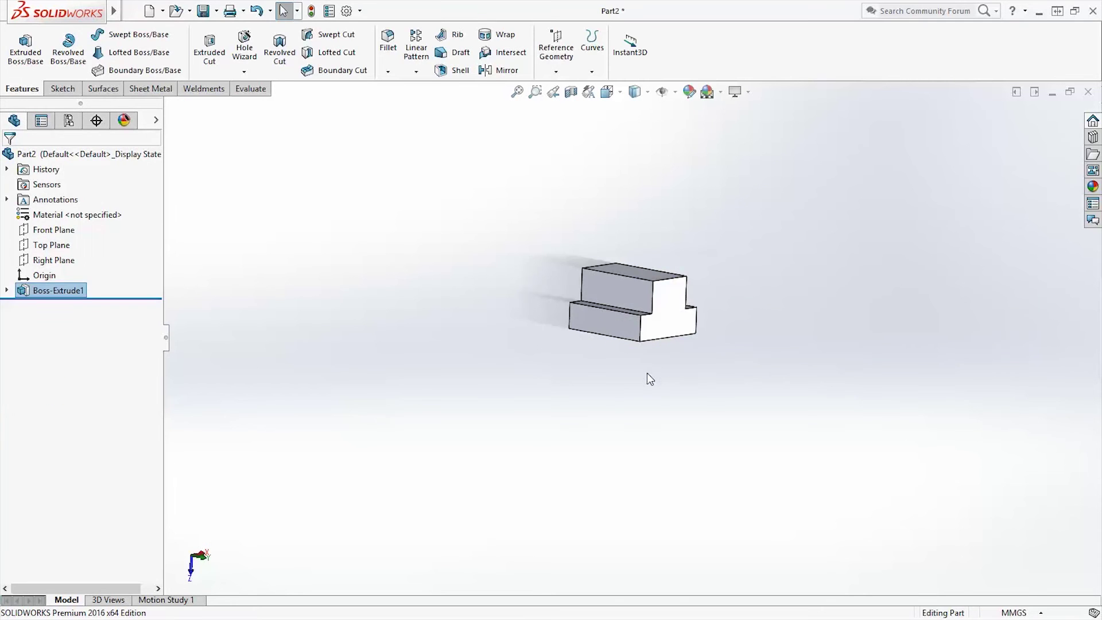
# Start a sketch on the top face of the stem and draw a circle about 7.9 mm in diameter near its center.
pyautogui.moveTo(647, 373)
pyautogui.mouseDown(button='middle')
pyautogui.moveTo(771, 431)
pyautogui.moveTo(743, 388)
pyautogui.moveTo(848, 379)
pyautogui.moveTo(774, 376)
pyautogui.moveTo(790, 417)
pyautogui.moveTo(743, 396)
pyautogui.moveTo(772, 406)
pyautogui.moveTo(698, 320)
pyautogui.moveTo(531, 271)
pyautogui.moveTo(529, 310)
pyautogui.moveTo(708, 351)
pyautogui.moveTo(663, 384)
pyautogui.mouseUp(button='middle')
pyautogui.click(586, 259)
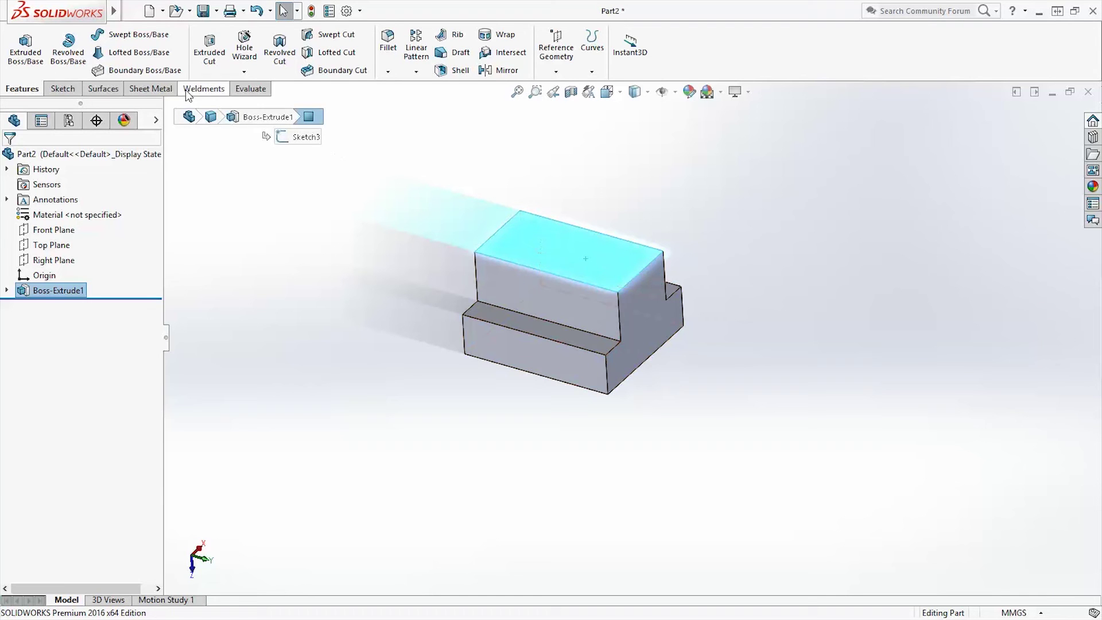
pyautogui.click(62, 88)
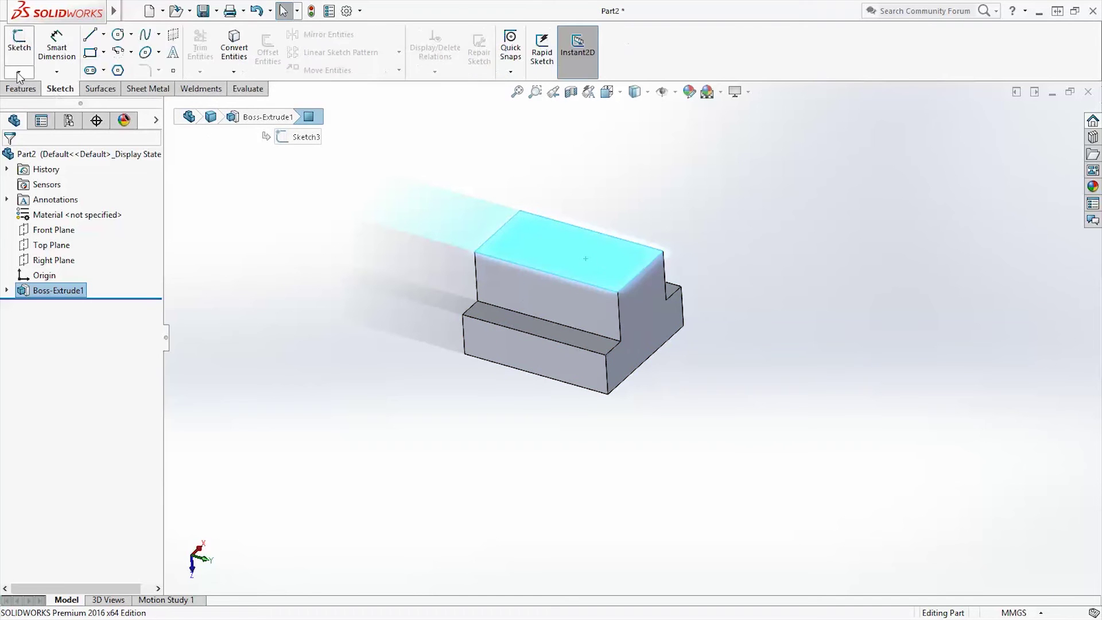
pyautogui.click(19, 46)
pyautogui.moveTo(579, 476); pyautogui.dragTo(494, 396, button='middle')
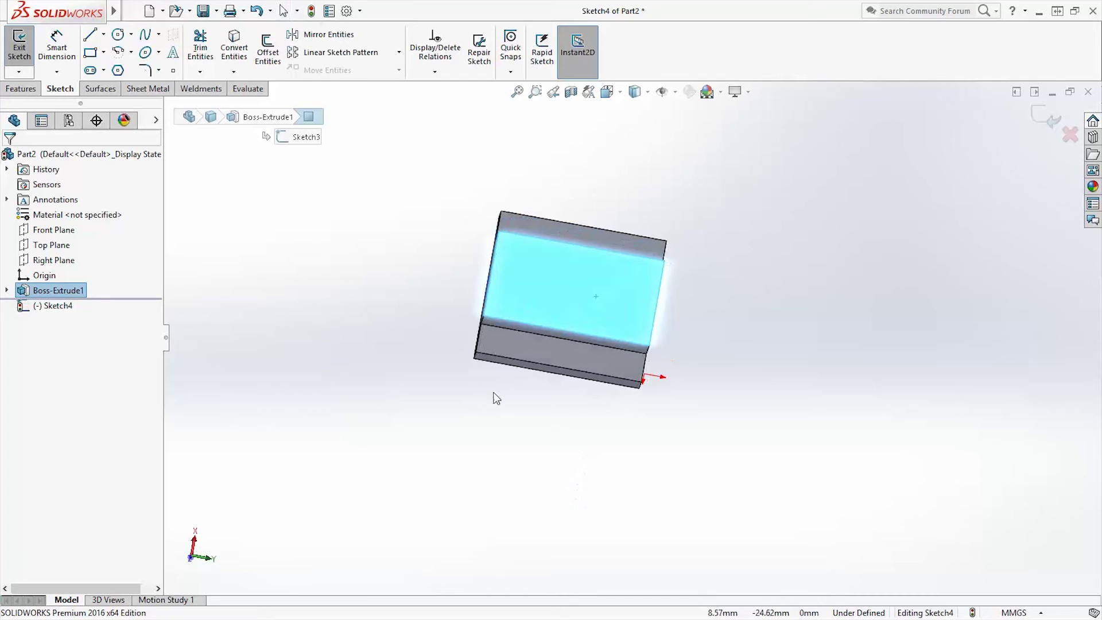
pyautogui.press('space')
pyautogui.click(651, 316)
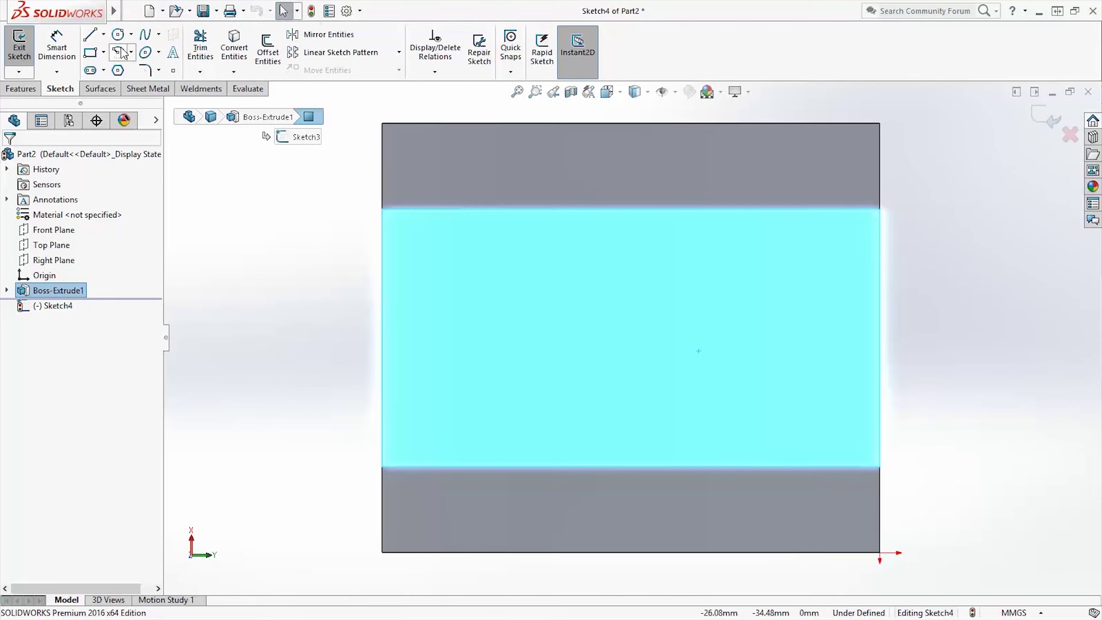
pyautogui.moveTo(625, 332); pyautogui.dragTo(675, 380)
pyautogui.press('Escape')
pyautogui.scroll(2, 714, 390)
pyautogui.scroll(-1, 753, 346)
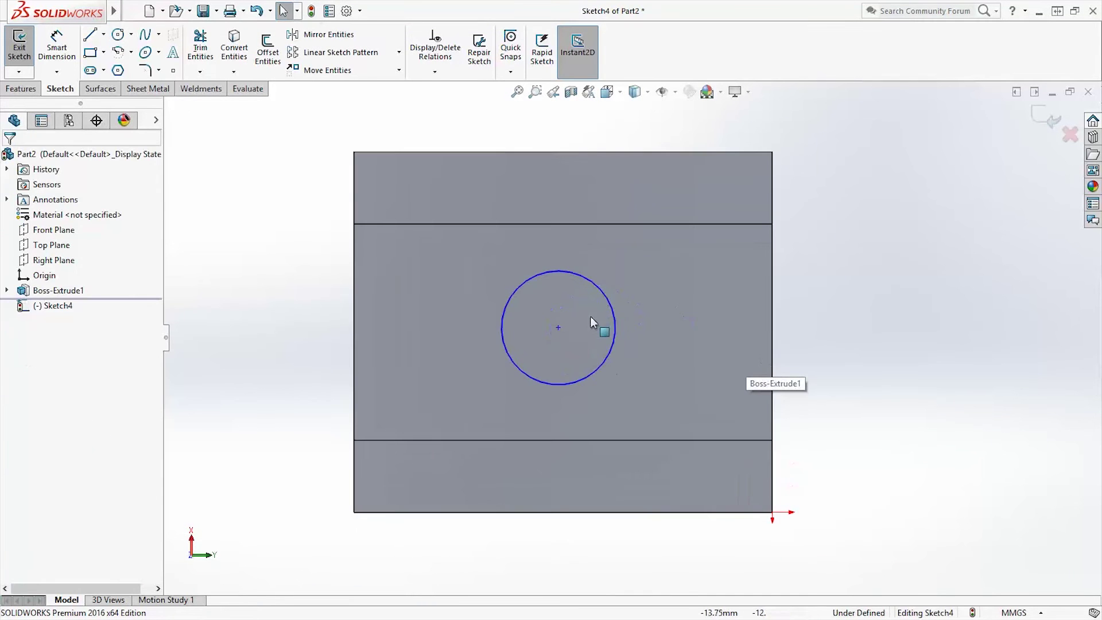
# Add a Vertical relation between the circle's center and the midpoint of the stem face's short end edge.
pyautogui.click(559, 327)
pyautogui.scroll(3, 632, 339)
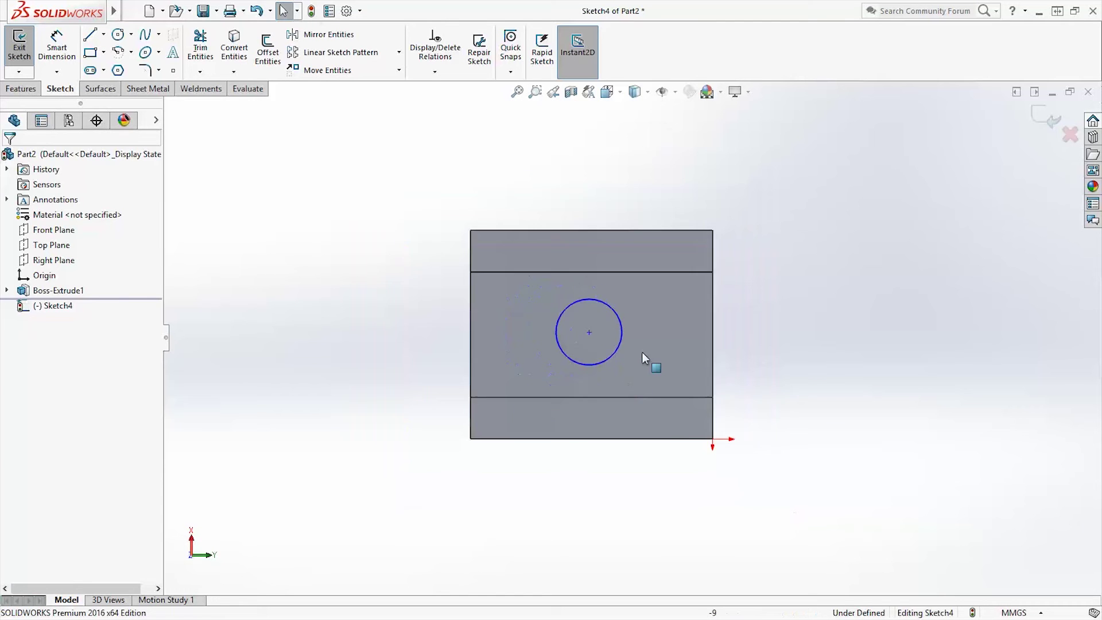
pyautogui.scroll(-2, 675, 340)
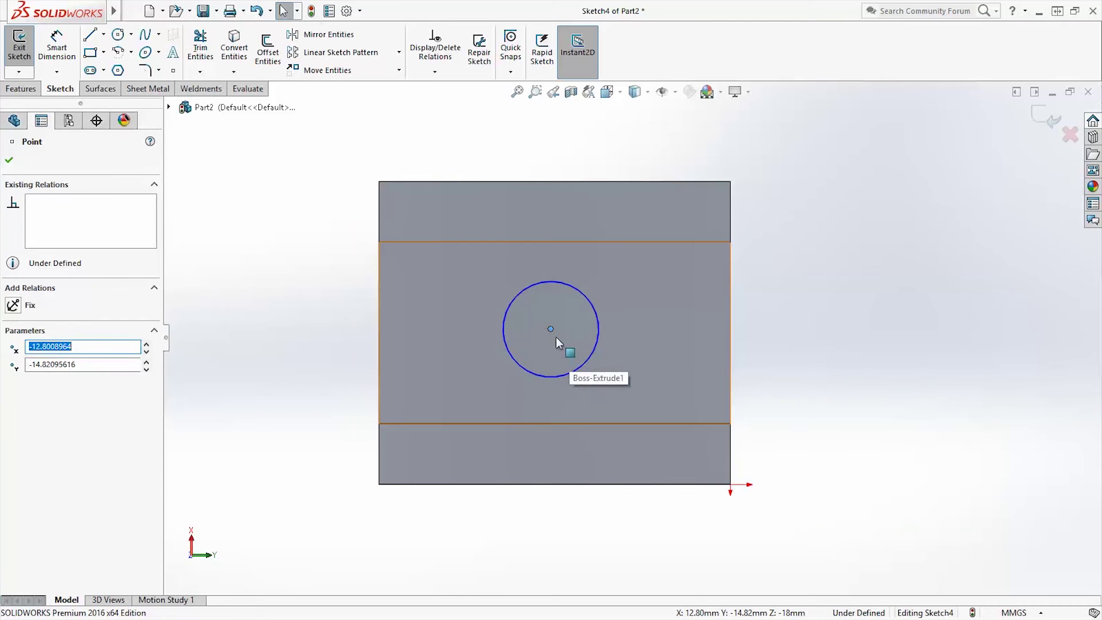
pyautogui.keyDown('ctrl'); pyautogui.click(730, 333); pyautogui.keyUp('ctrl')
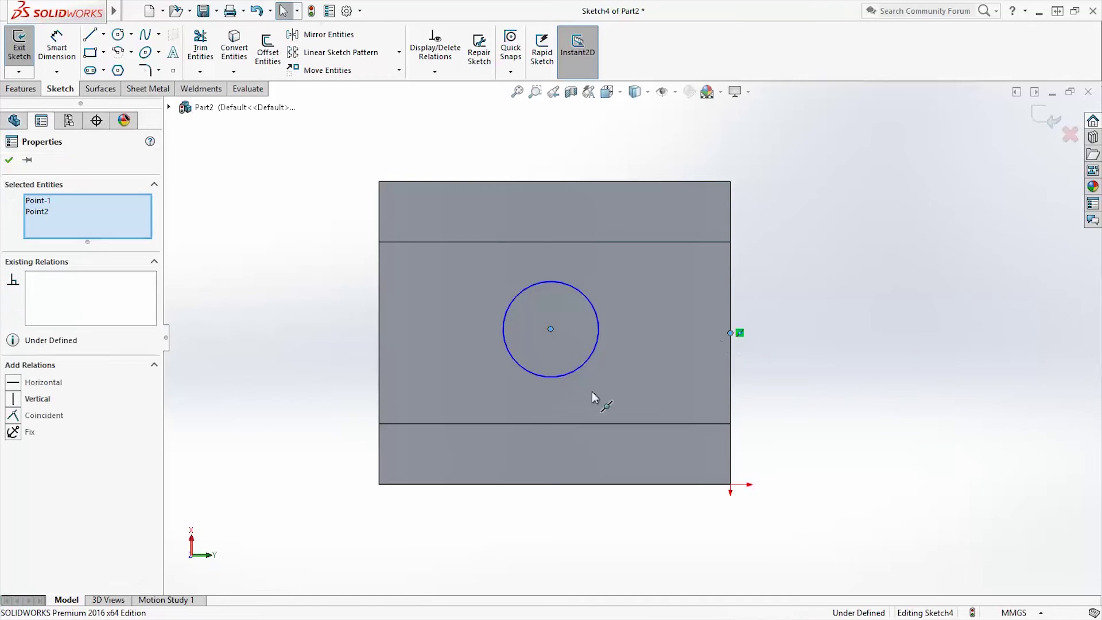
pyautogui.click(14, 401)
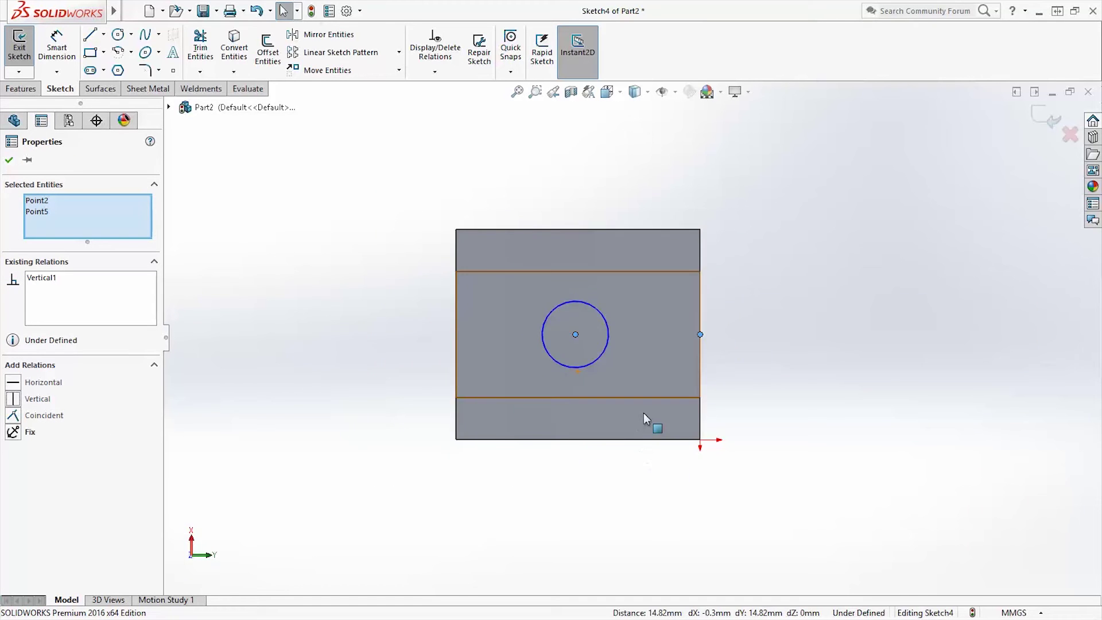
# Add a Horizontal relation between the circle's center and the midpoint of the stem face's long side edge.
pyautogui.hotkey('ctrl', '7')
pyautogui.click(301, 36)
pyautogui.press('Escape')
pyautogui.press('space')
pyautogui.click(300, 53)
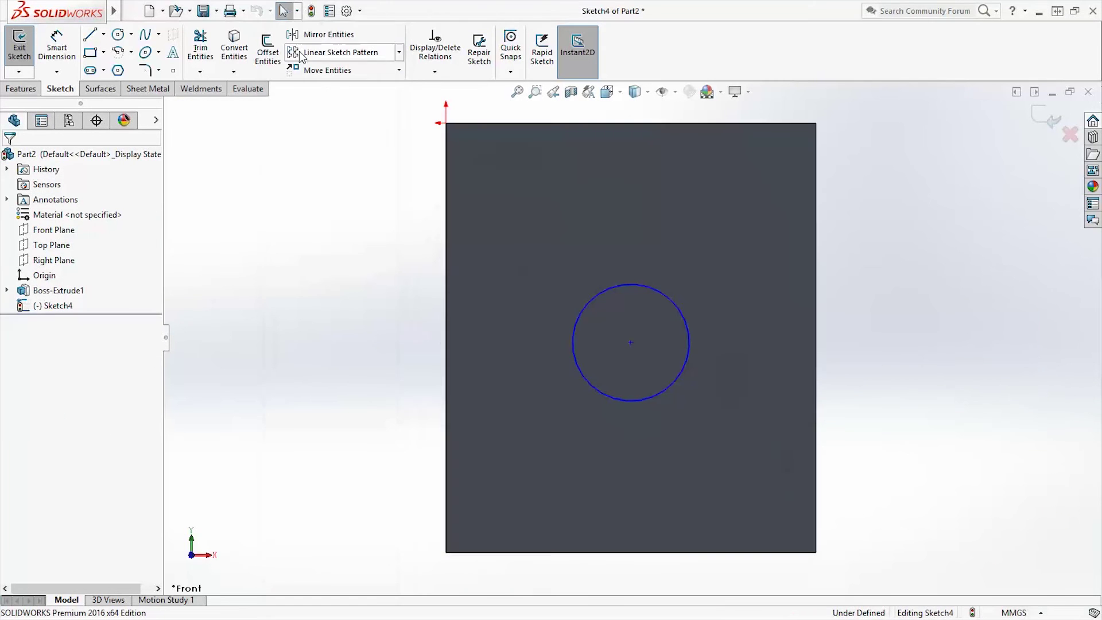
pyautogui.moveTo(718, 370); pyautogui.dragTo(817, 438, button='middle')
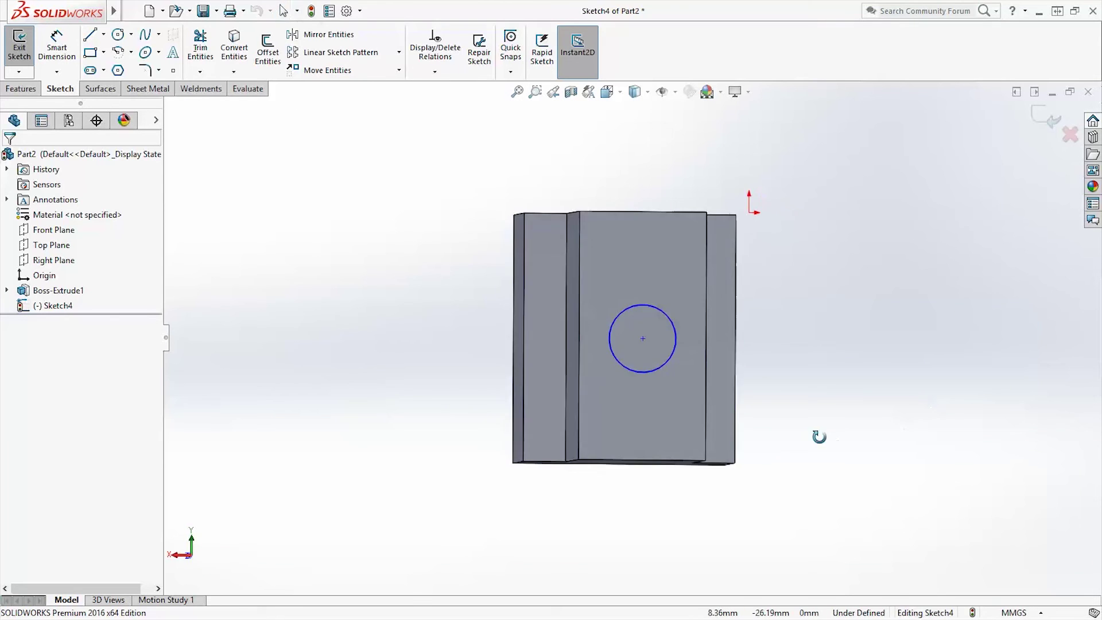
pyautogui.press('space')
pyautogui.click(634, 363)
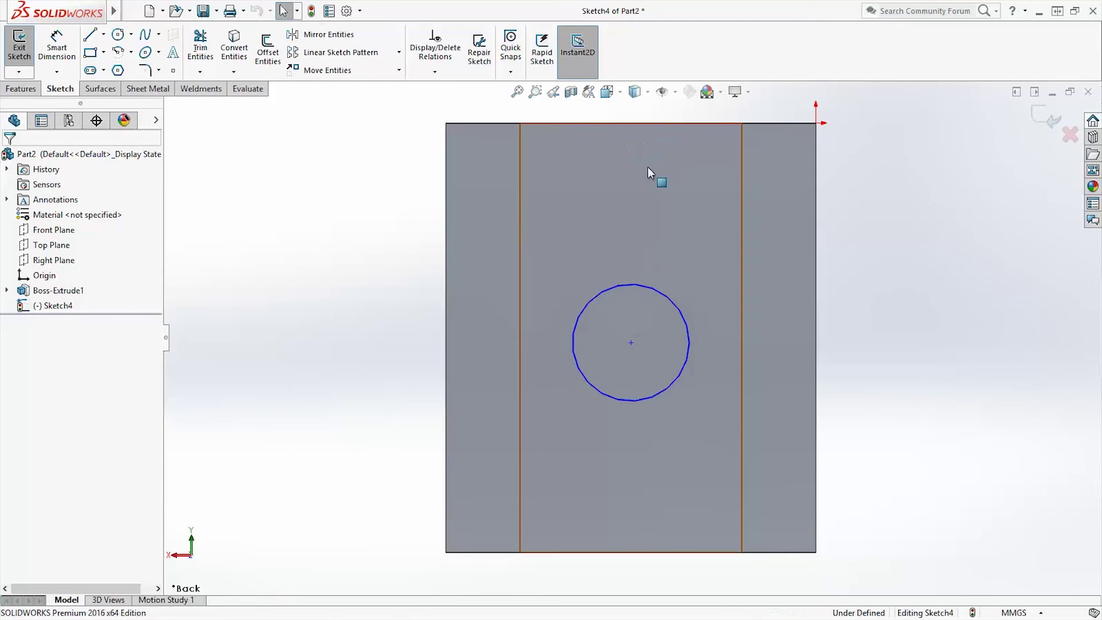
pyautogui.scroll(3, 638, 331)
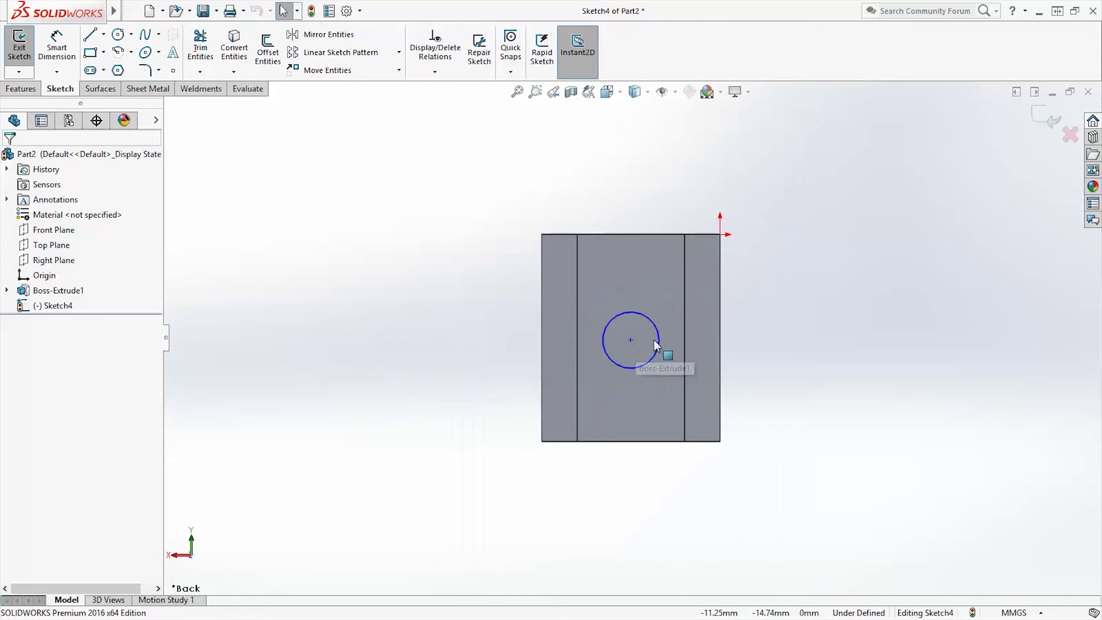
pyautogui.click(601, 329)
pyautogui.scroll(-3, 686, 373)
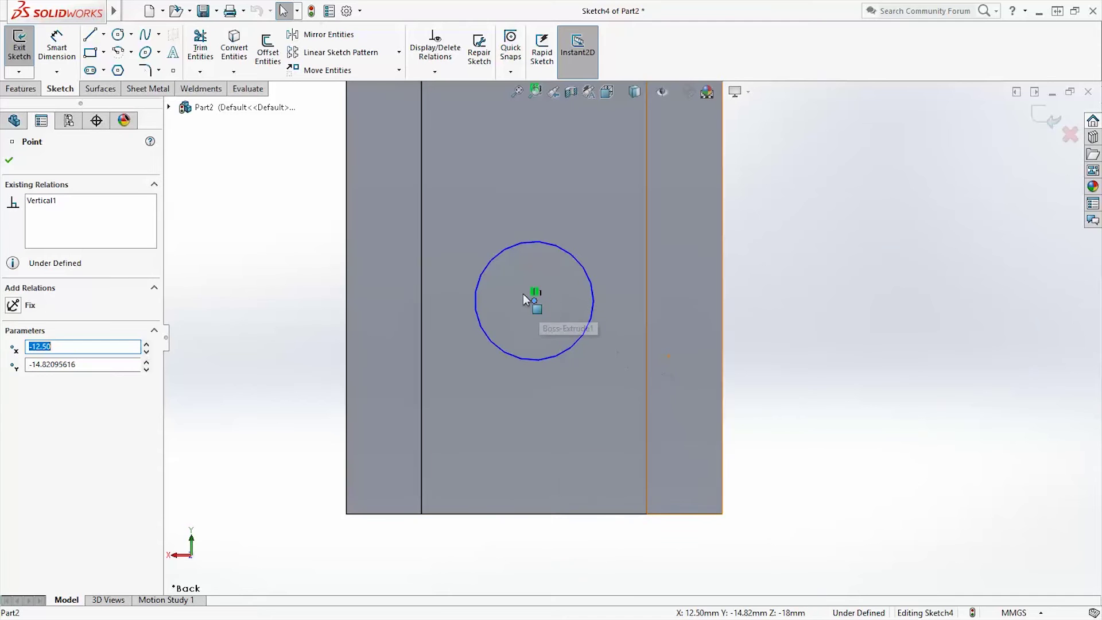
pyautogui.keyDown('ctrl'); pyautogui.click(647, 296); pyautogui.keyUp('ctrl')
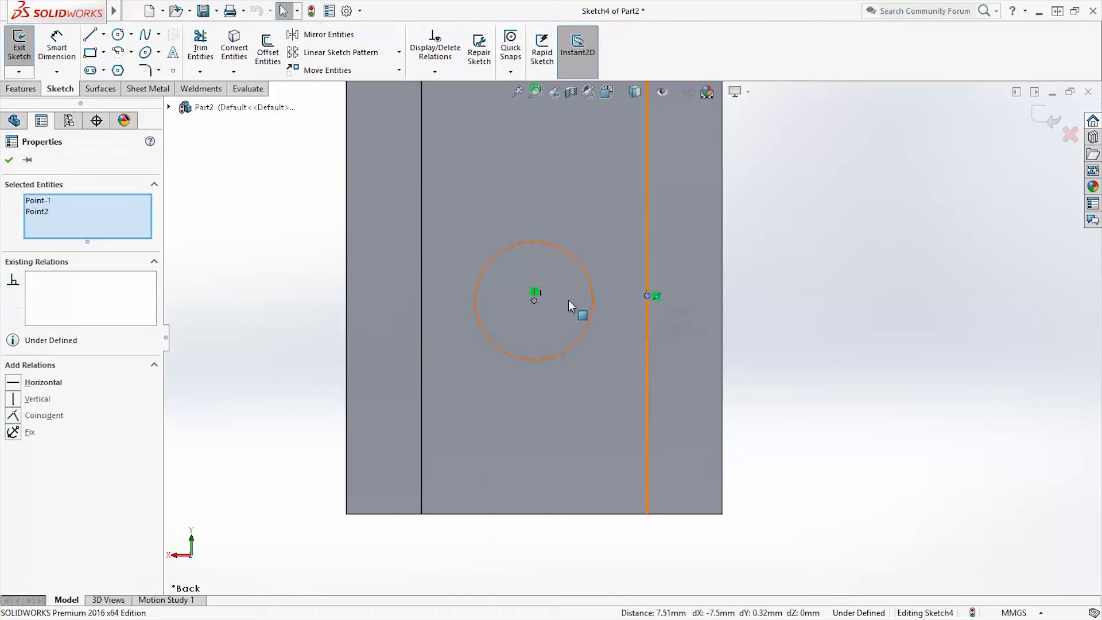
pyautogui.click(16, 384)
pyautogui.scroll(3, 577, 424)
pyautogui.press('Escape')
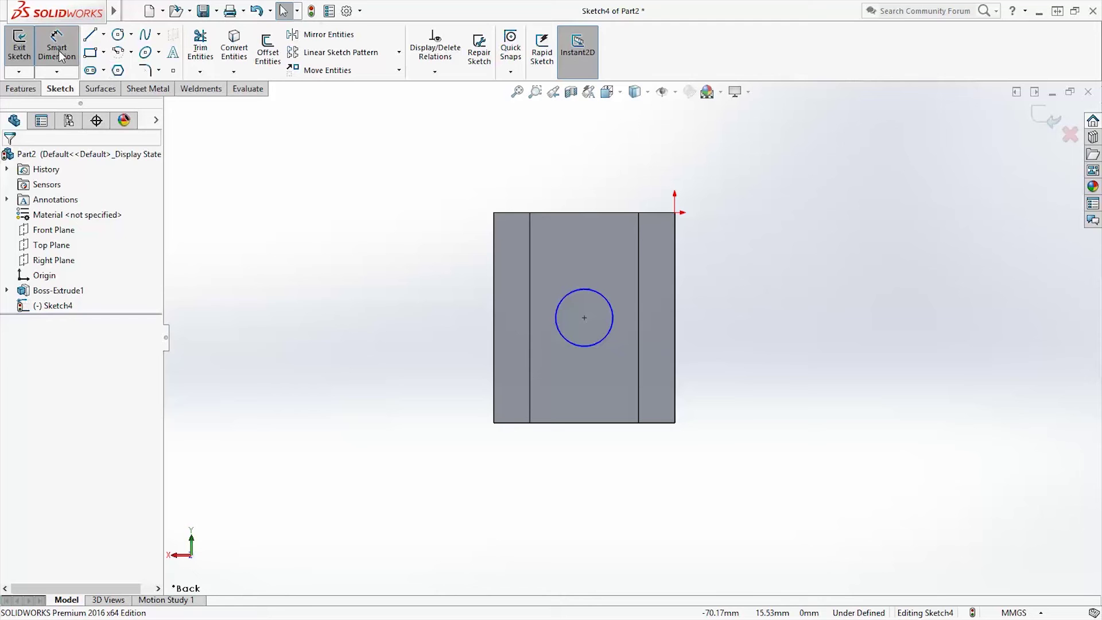
# Dimension the circle's diameter to 10.9 mm and exit the sketch.
pyautogui.click(612, 326)
pyautogui.click(754, 307)
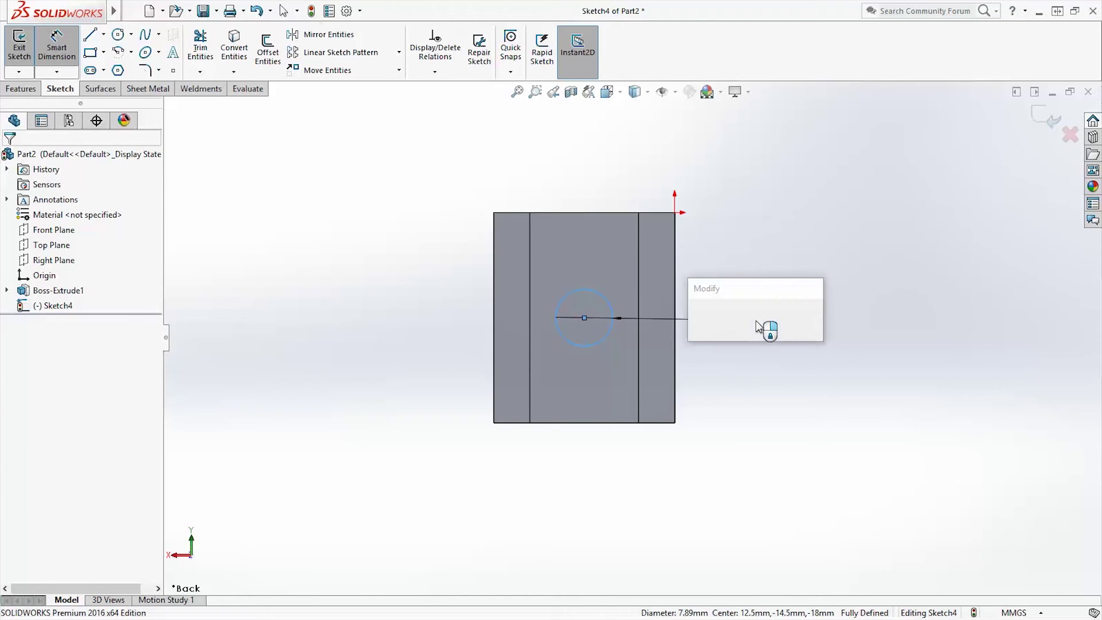
pyautogui.write('10')
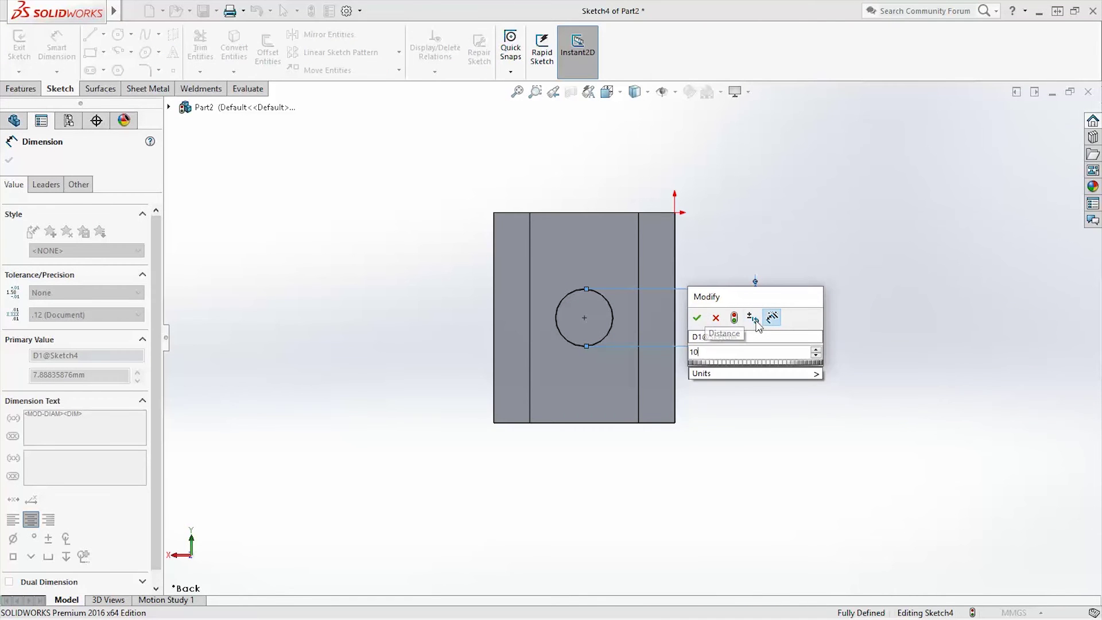
pyautogui.write('.9')
pyautogui.press('Return')
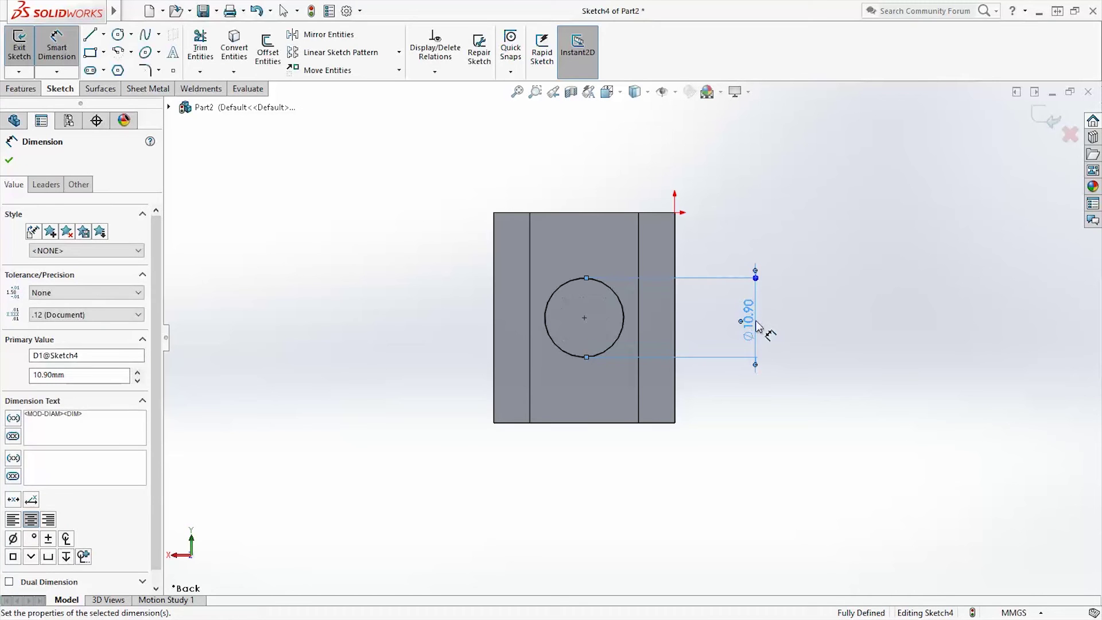
pyautogui.click(1052, 124)
# Cut the hole through the T block by extruding the circle sketch as a blind cut 29 mm deep.
pyautogui.moveTo(762, 411); pyautogui.dragTo(710, 463, button='middle')
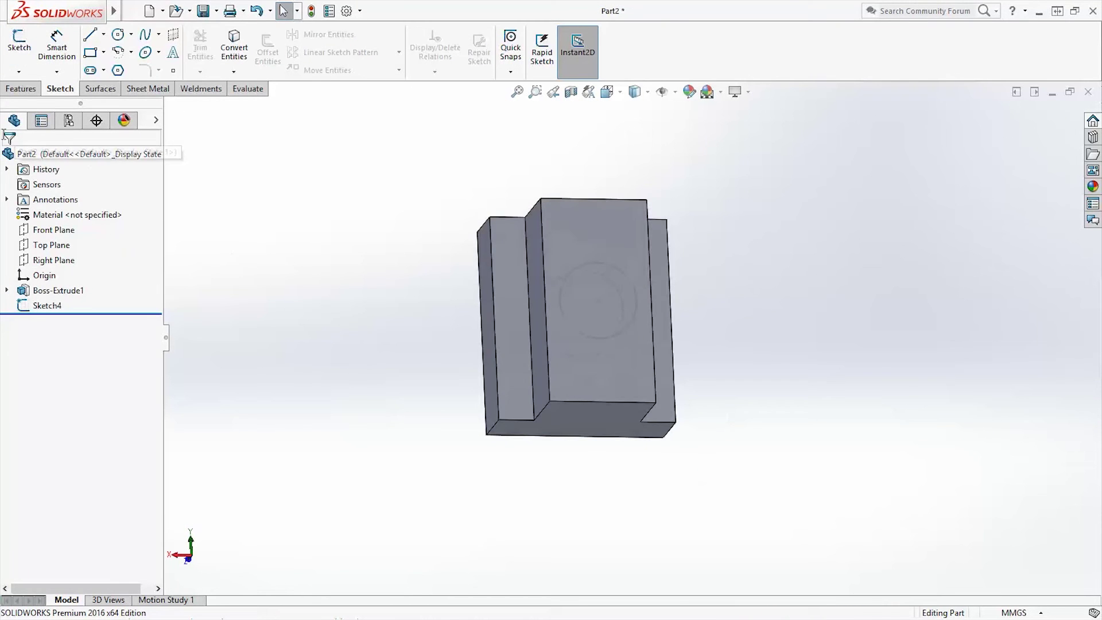
pyautogui.click(20, 89)
pyautogui.moveTo(625, 504); pyautogui.dragTo(676, 463, button='middle')
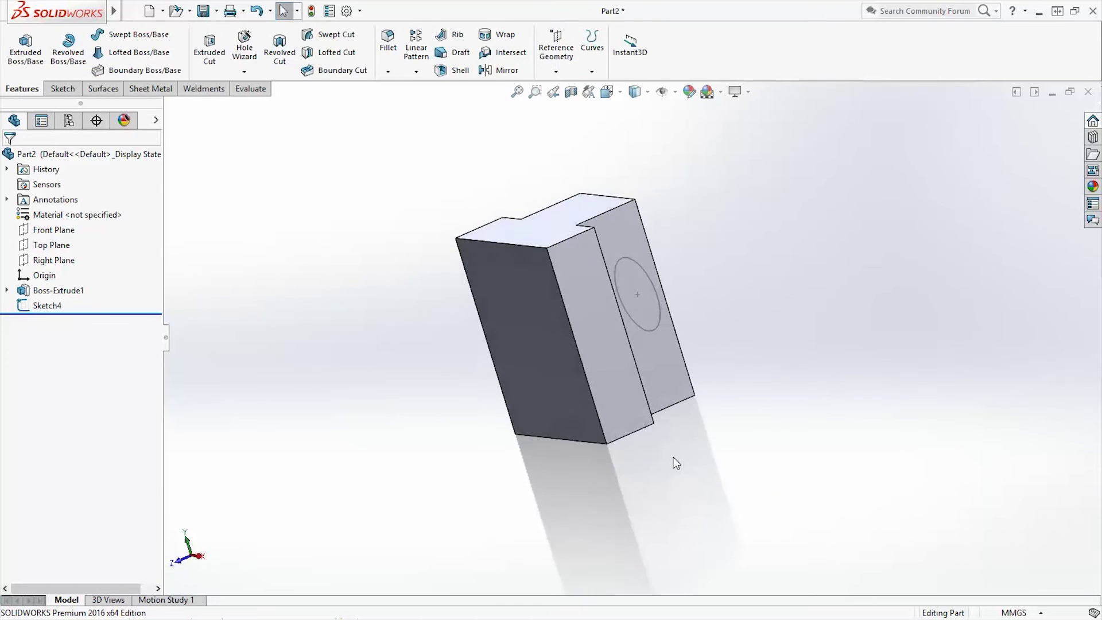
pyautogui.click(223, 70)
pyautogui.moveTo(669, 405); pyautogui.dragTo(776, 533, button='middle')
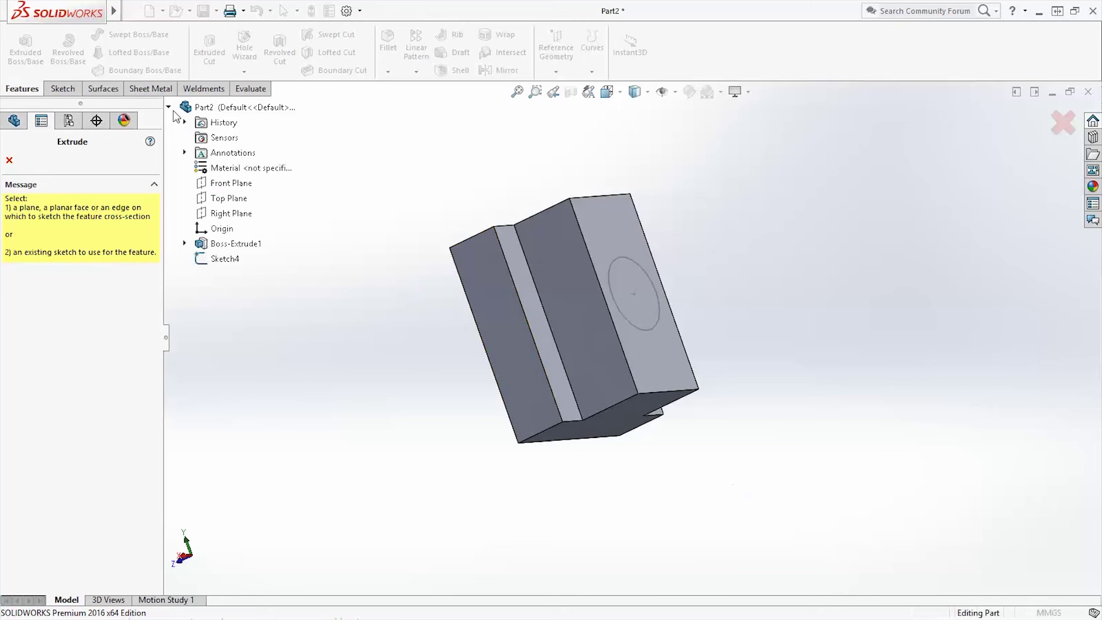
pyautogui.click(230, 261)
pyautogui.moveTo(750, 447)
pyautogui.mouseDown(button='middle')
pyautogui.moveTo(795, 442)
pyautogui.moveTo(755, 432)
pyautogui.mouseUp(button='middle')
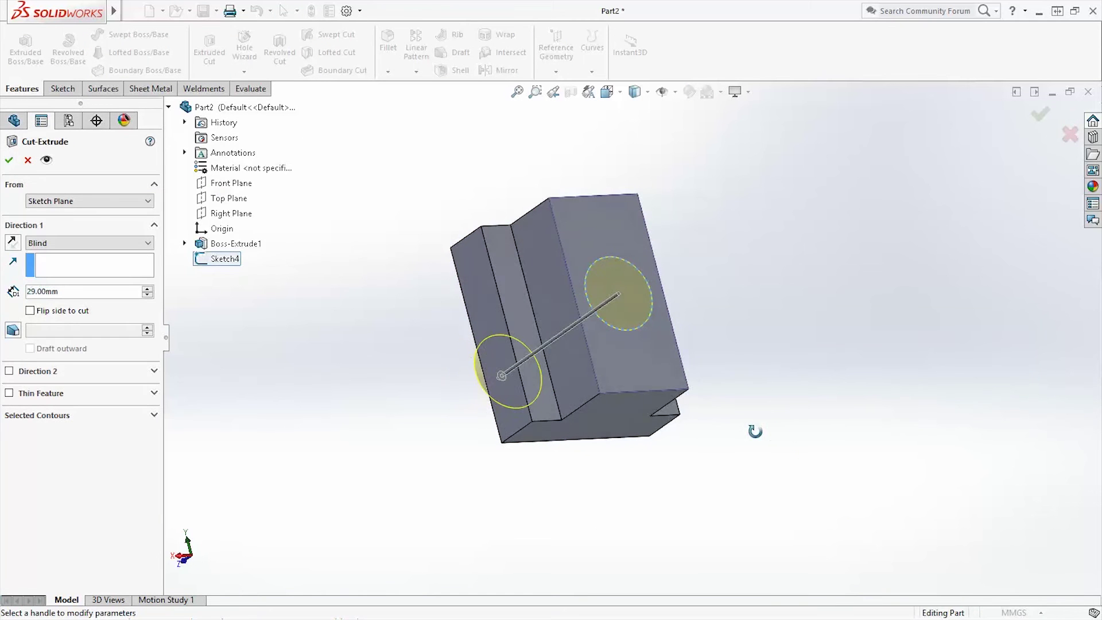
pyautogui.click(9, 160)
# Chamfer both circular hole edges and the long outer edges of the stem and base with 0.5 mm distance at 45 degrees.
pyautogui.moveTo(832, 333); pyautogui.dragTo(731, 469, button='middle')
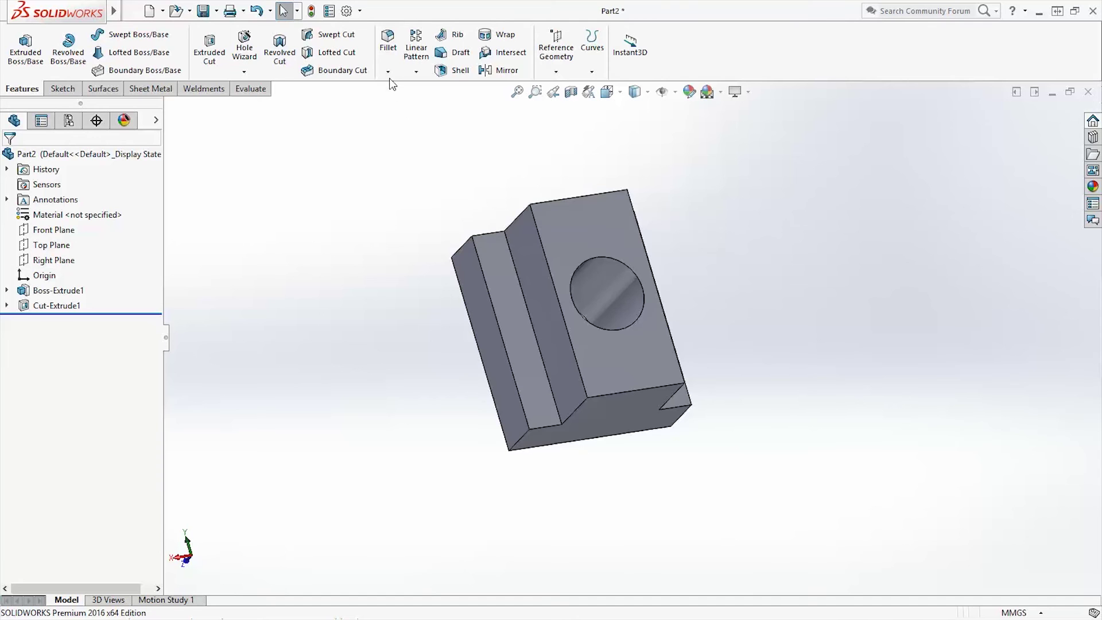
pyautogui.click(415, 104)
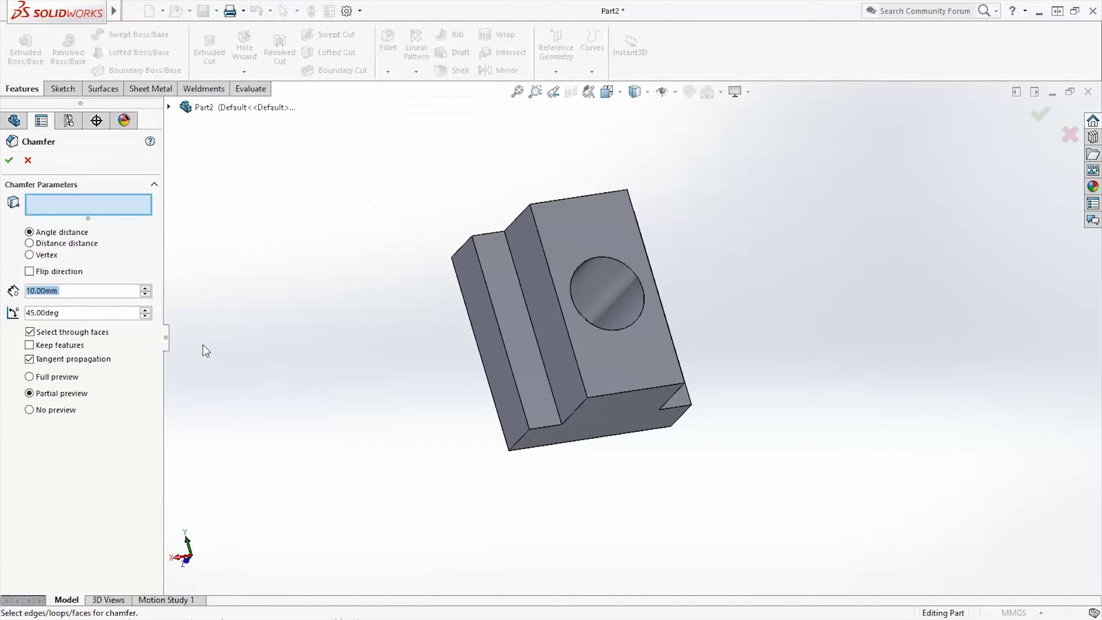
pyautogui.click(637, 281)
pyautogui.moveTo(637, 281); pyautogui.dragTo(639, 290, button='middle')
pyautogui.click(638, 291)
pyautogui.click(672, 268)
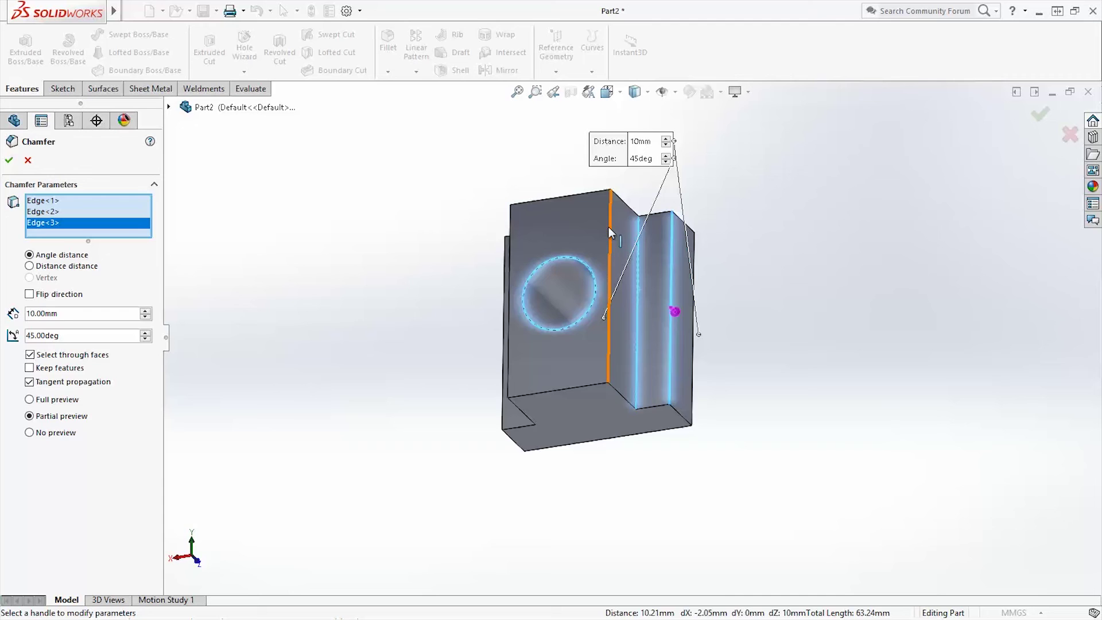
pyautogui.click(609, 229)
pyautogui.moveTo(609, 228); pyautogui.dragTo(821, 332, button='middle')
pyautogui.click(668, 327)
pyautogui.click(650, 301)
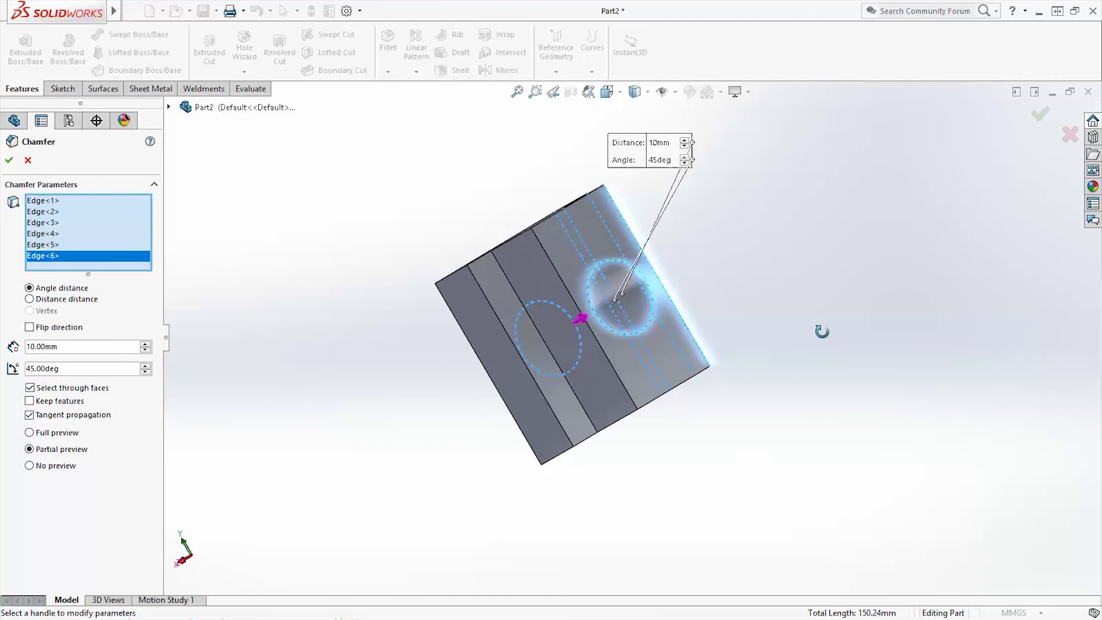
pyautogui.click(601, 351)
pyautogui.click(558, 364)
pyautogui.click(528, 376)
pyautogui.click(527, 379)
pyautogui.moveTo(527, 379); pyautogui.dragTo(554, 367, button='middle')
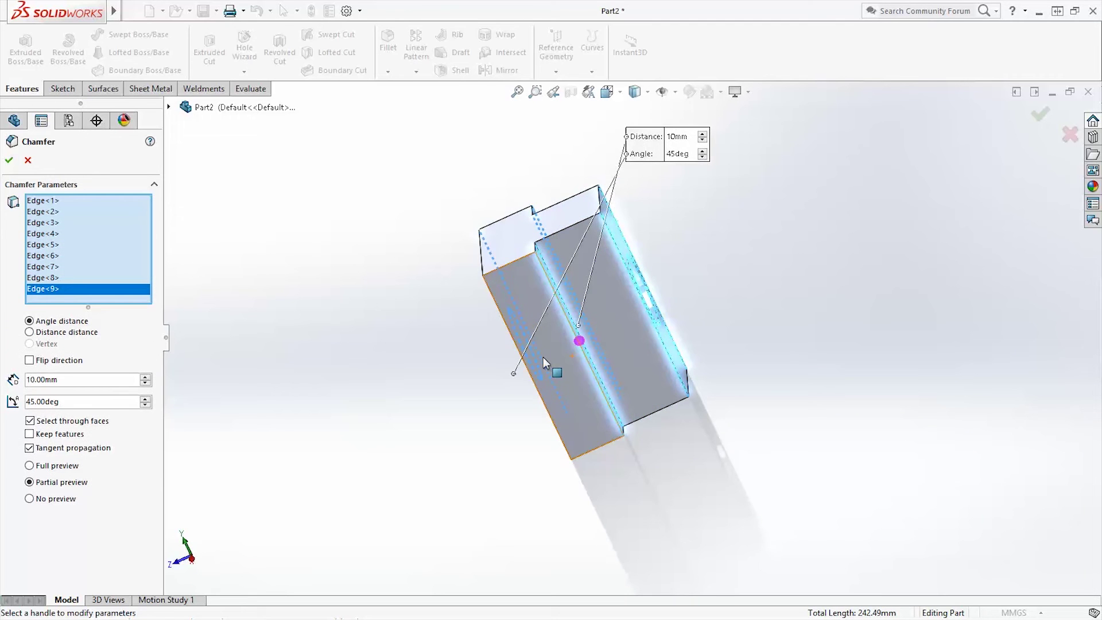
pyautogui.write('0.5')
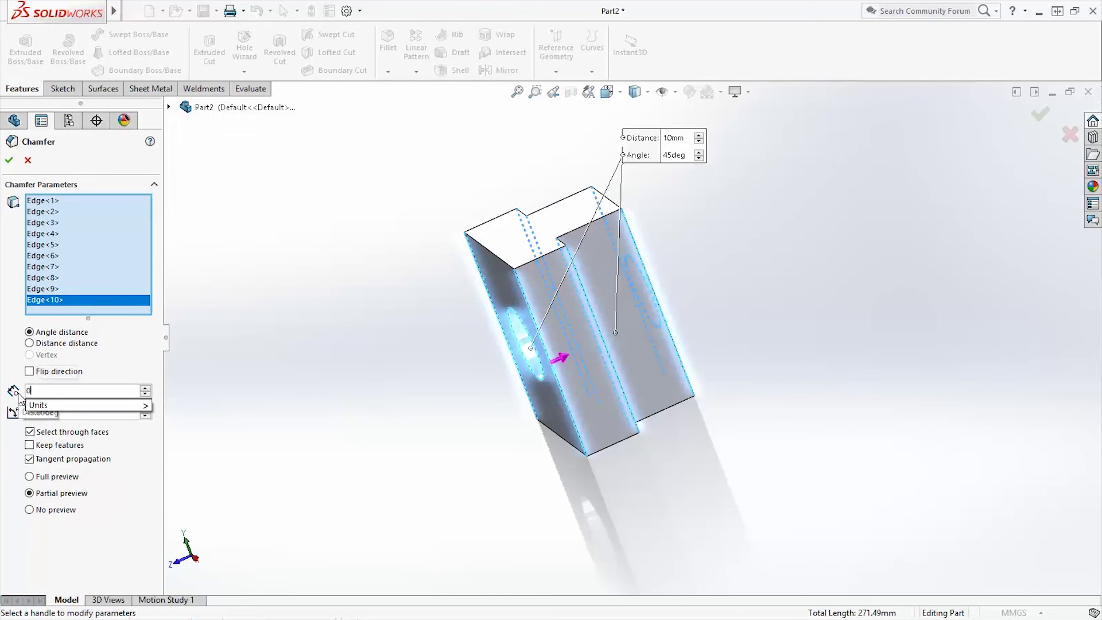
pyautogui.press('Return')
pyautogui.moveTo(783, 319); pyautogui.dragTo(670, 321, button='middle')
pyautogui.click(4, 158)
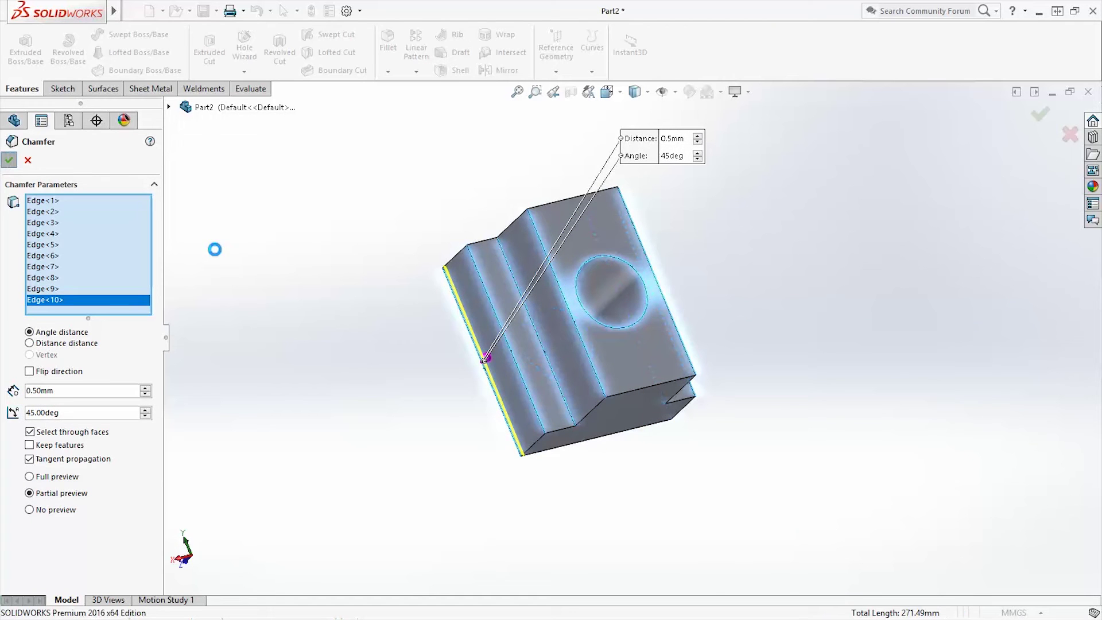
# Start a sketch on the T-shaped end face and draw a centerline upward from the midpoint of its top edge.
pyautogui.moveTo(733, 350); pyautogui.dragTo(666, 536, button='middle')
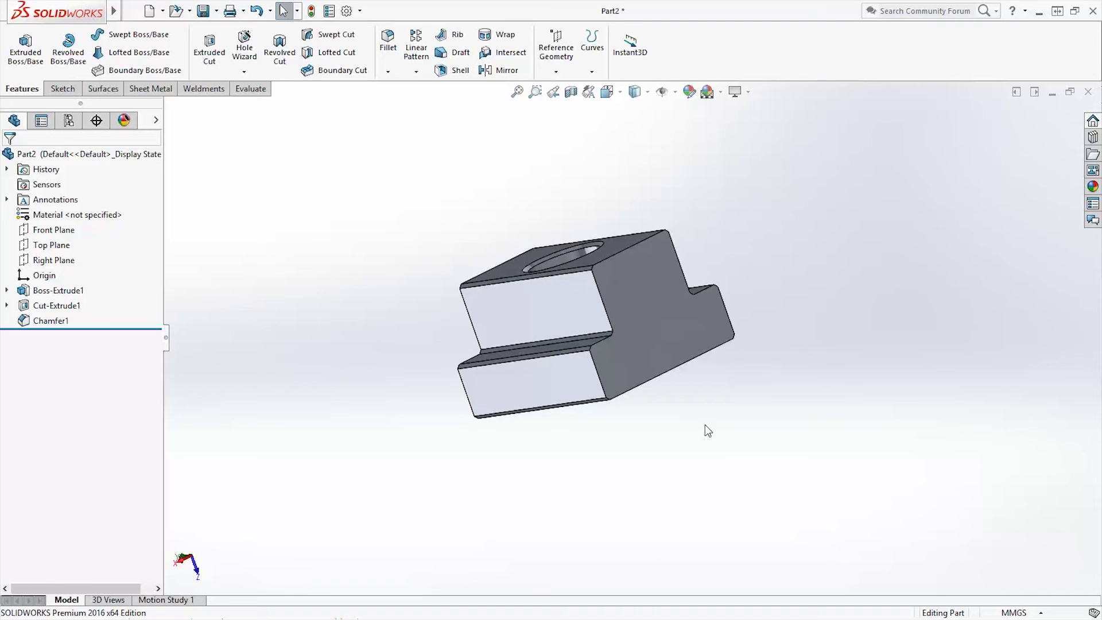
pyautogui.scroll(1, 705, 428)
pyautogui.scroll(-1, 664, 345)
pyautogui.moveTo(729, 415); pyautogui.dragTo(999, 436, button='middle')
pyautogui.moveTo(614, 511); pyautogui.dragTo(1093, 565, button='middle')
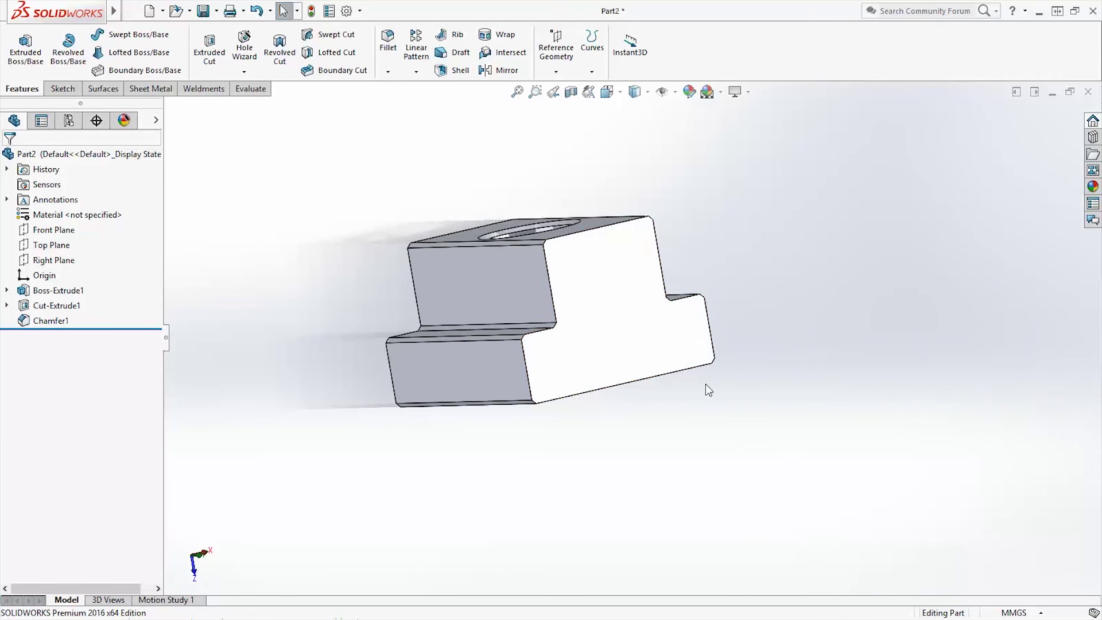
pyautogui.click(641, 324)
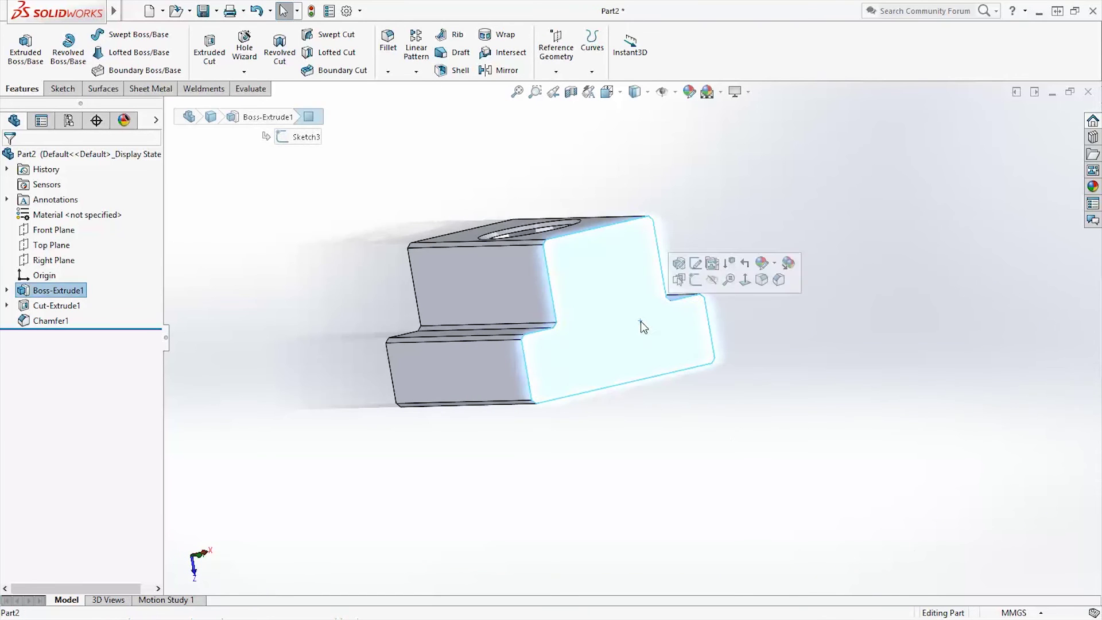
pyautogui.click(62, 90)
pyautogui.click(18, 40)
pyautogui.click(103, 35)
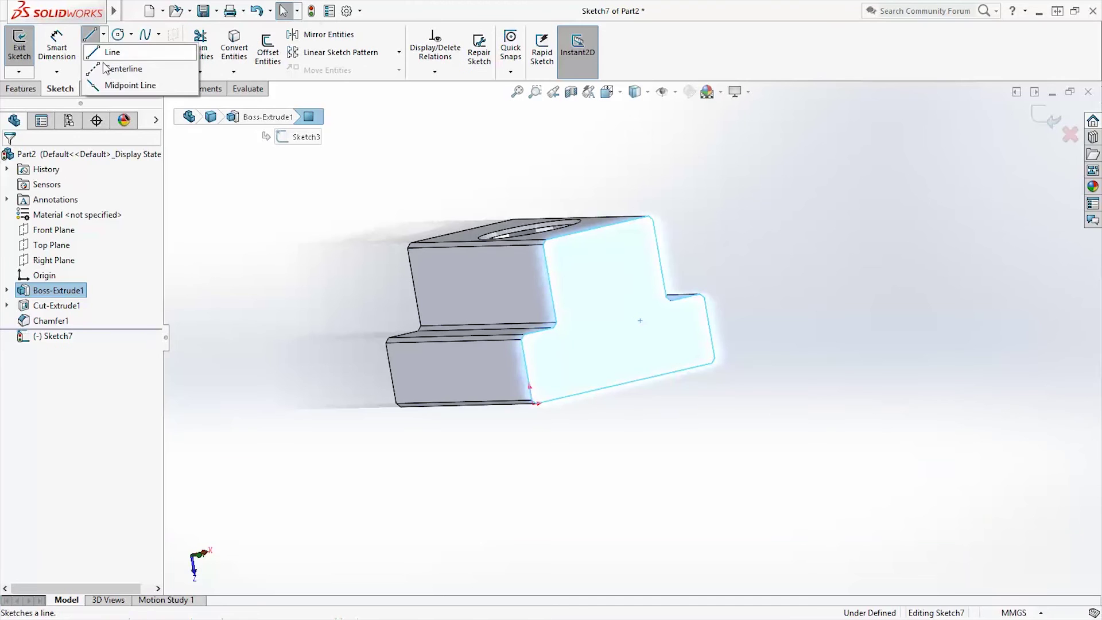
pyautogui.click(121, 66)
pyautogui.moveTo(597, 228)
pyautogui.mouseDown()
pyautogui.moveTo(568, 129)
pyautogui.moveTo(580, 132)
pyautogui.mouseUp()
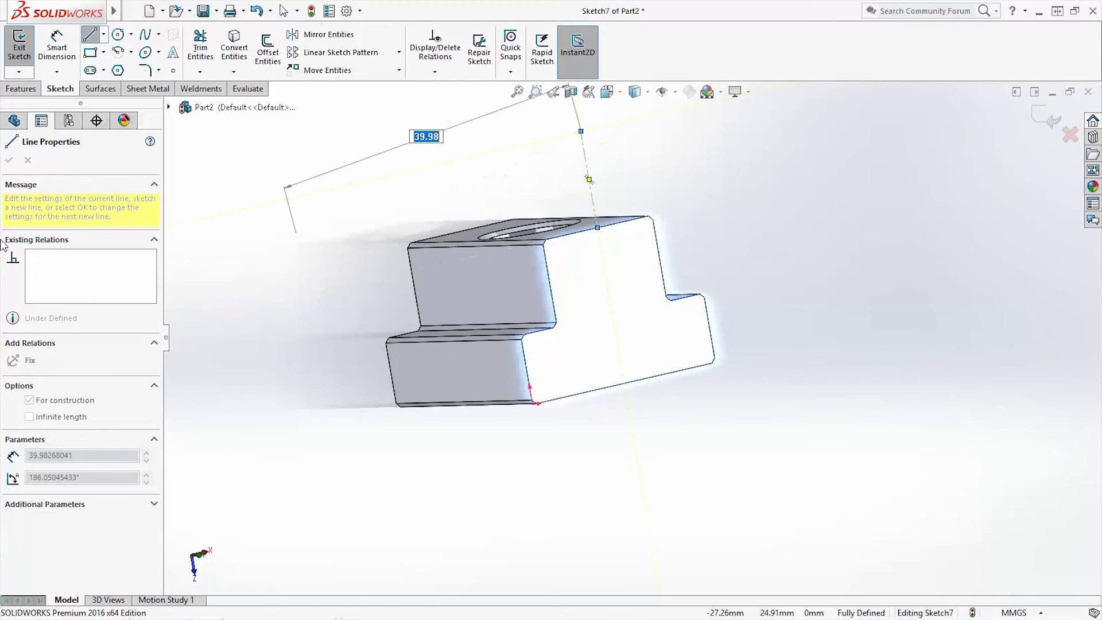
# Dimension the centerline's length to 10 mm and exit the sketch.
pyautogui.press('Escape')
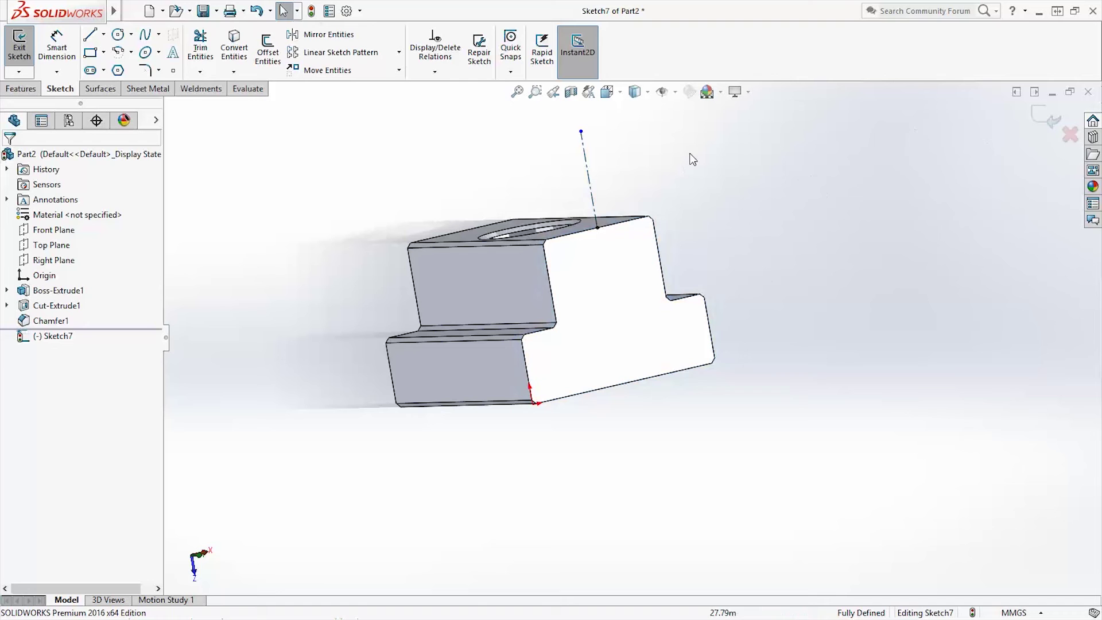
pyautogui.click(57, 47)
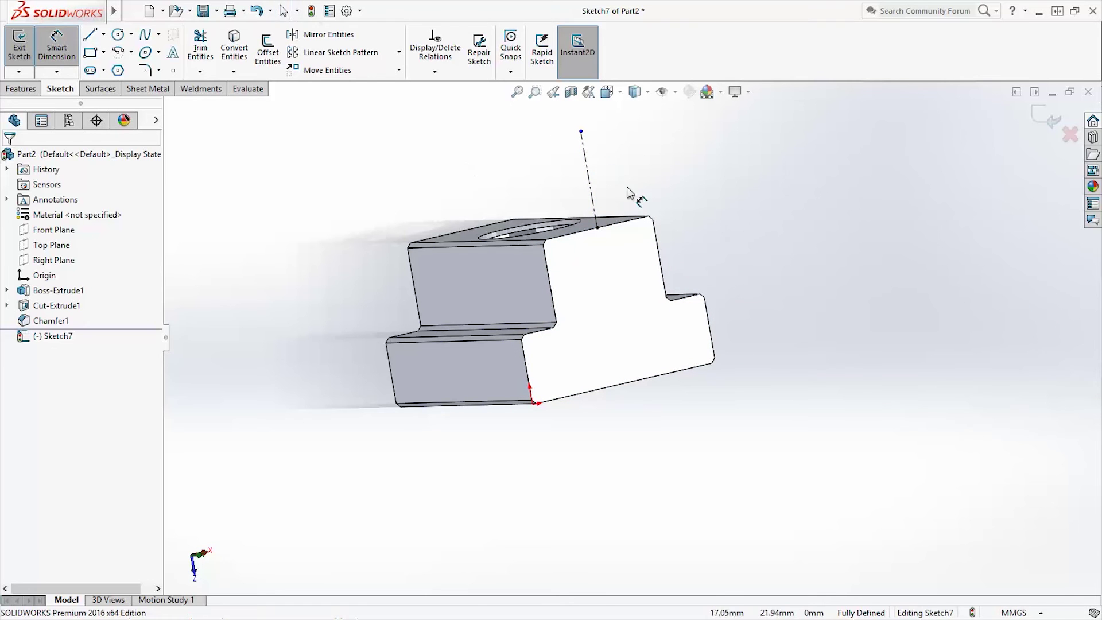
pyautogui.click(586, 161)
pyautogui.click(630, 168)
pyautogui.write('1')
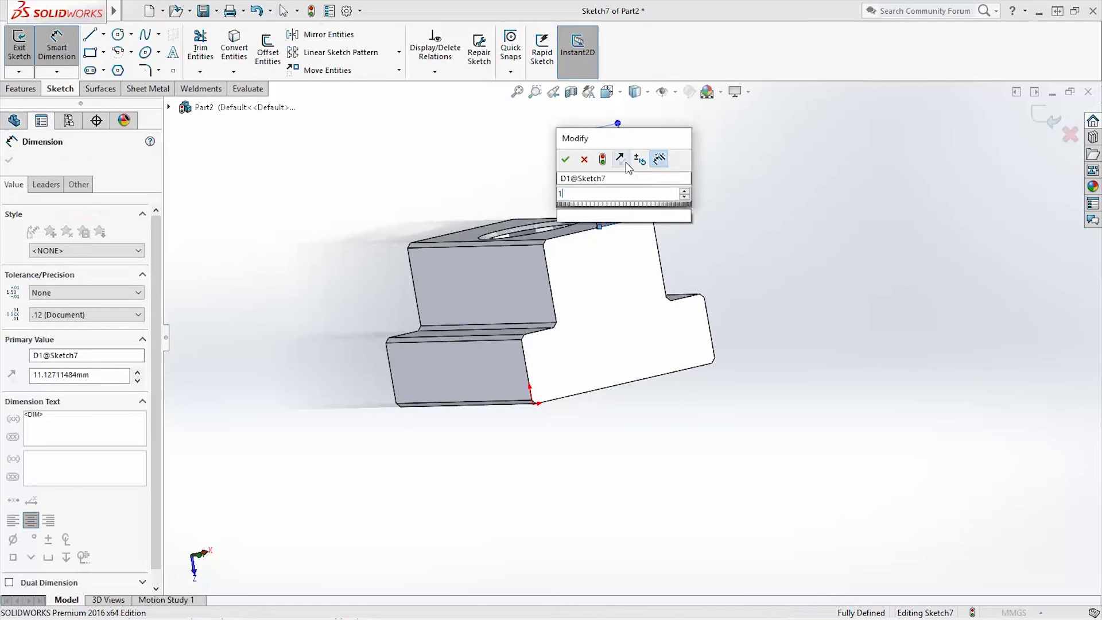
pyautogui.write('0')
pyautogui.press('Return')
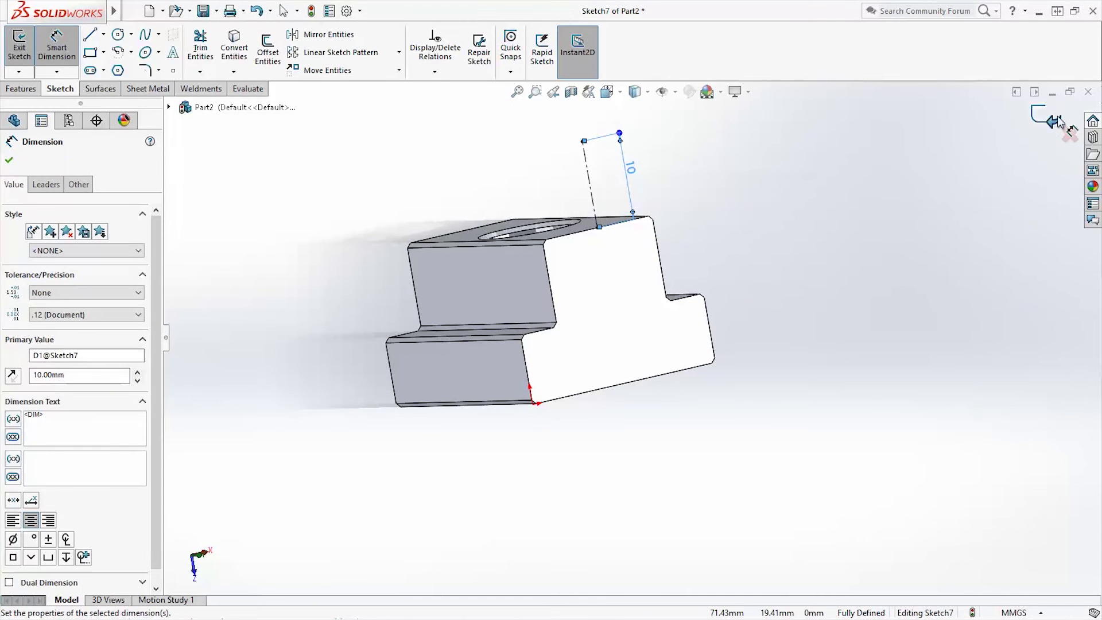
pyautogui.click(1054, 120)
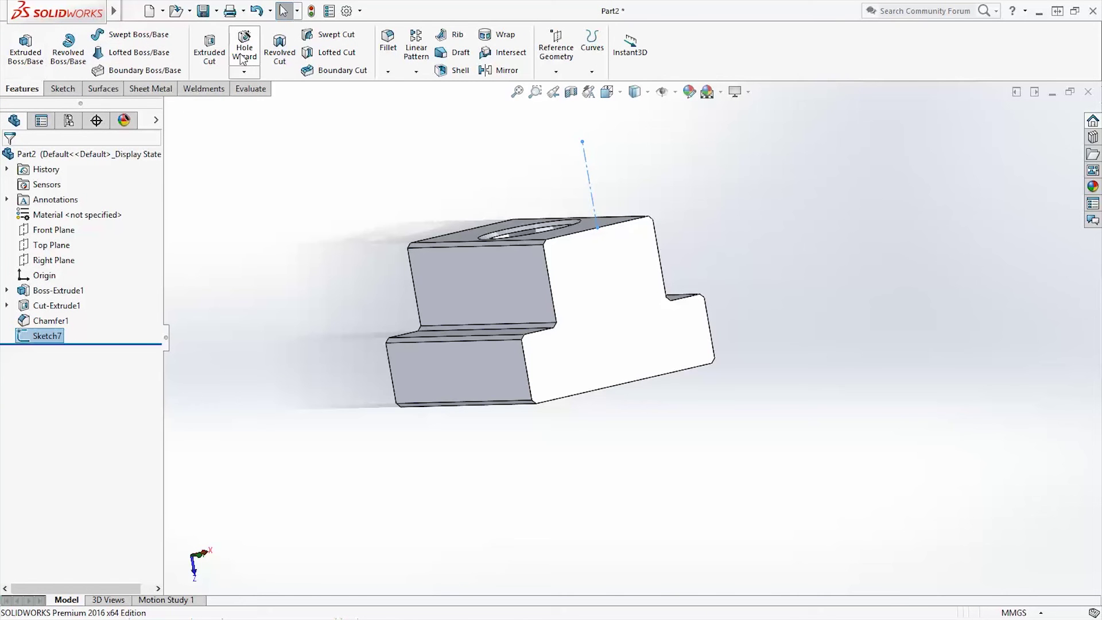
# Start a Thread feature on the circular edge of the hole in the stem's top face with a blind depth of 40 mm.
pyautogui.click(249, 74)
pyautogui.click(258, 104)
pyautogui.moveTo(608, 287); pyautogui.dragTo(640, 345, button='middle')
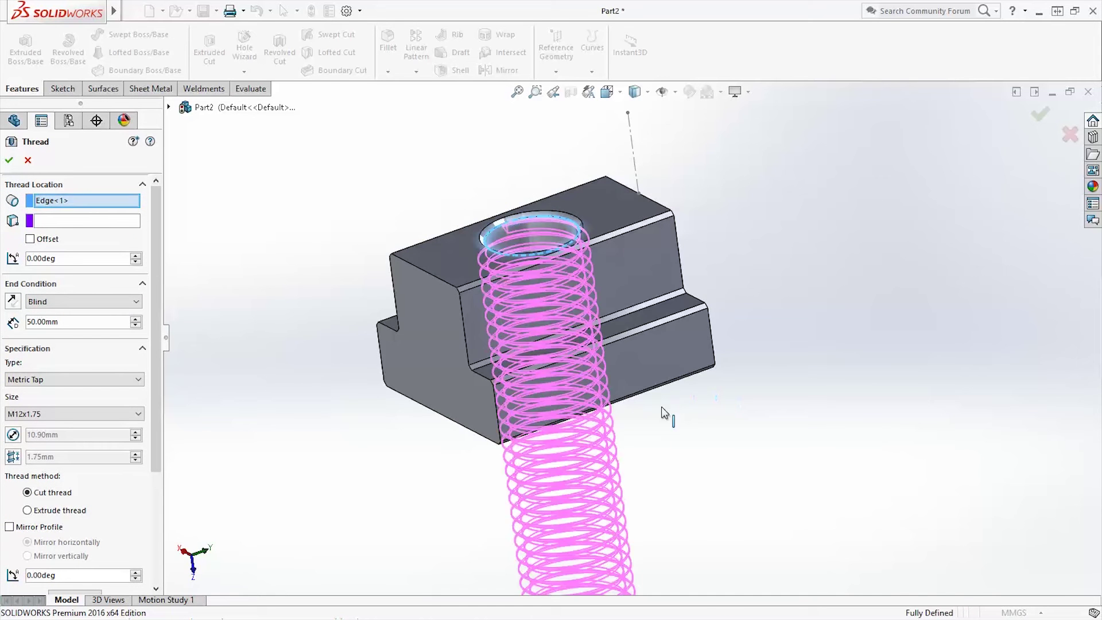
pyautogui.moveTo(664, 413); pyautogui.dragTo(318, 488, button='middle')
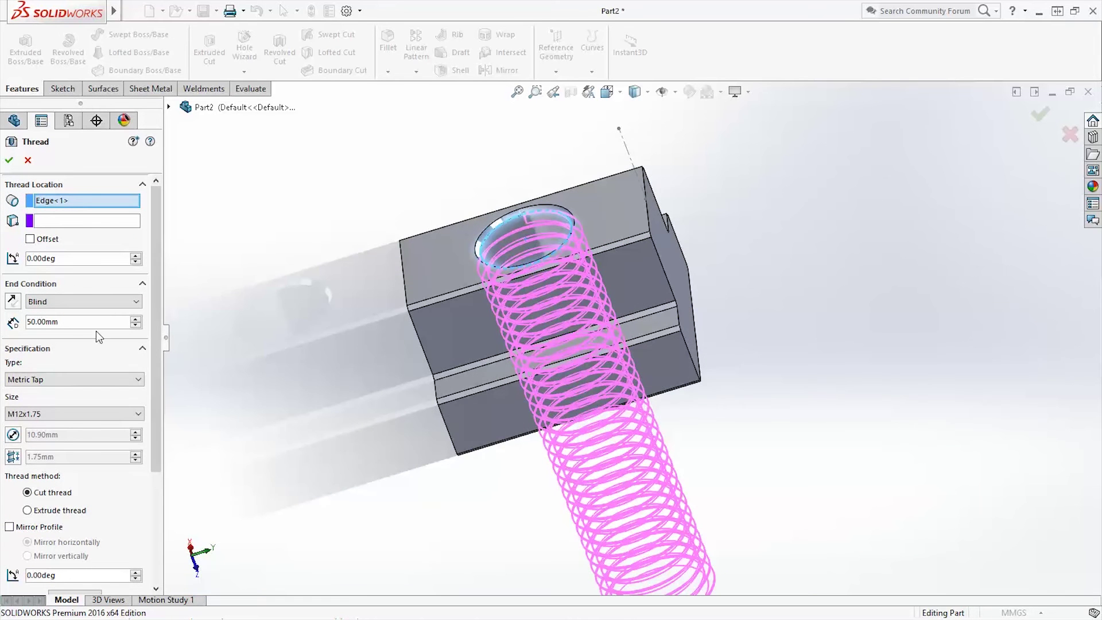
pyautogui.click(135, 324)
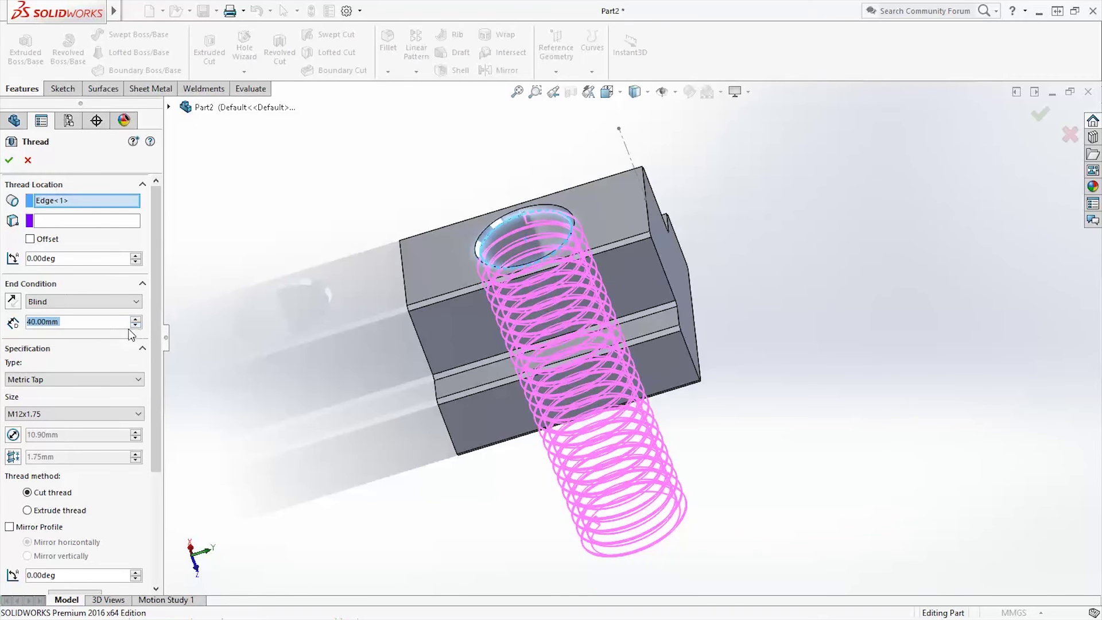
# Set the thread's start location to the free upper endpoint of the sketched centerline above the part.
pyautogui.click(46, 222)
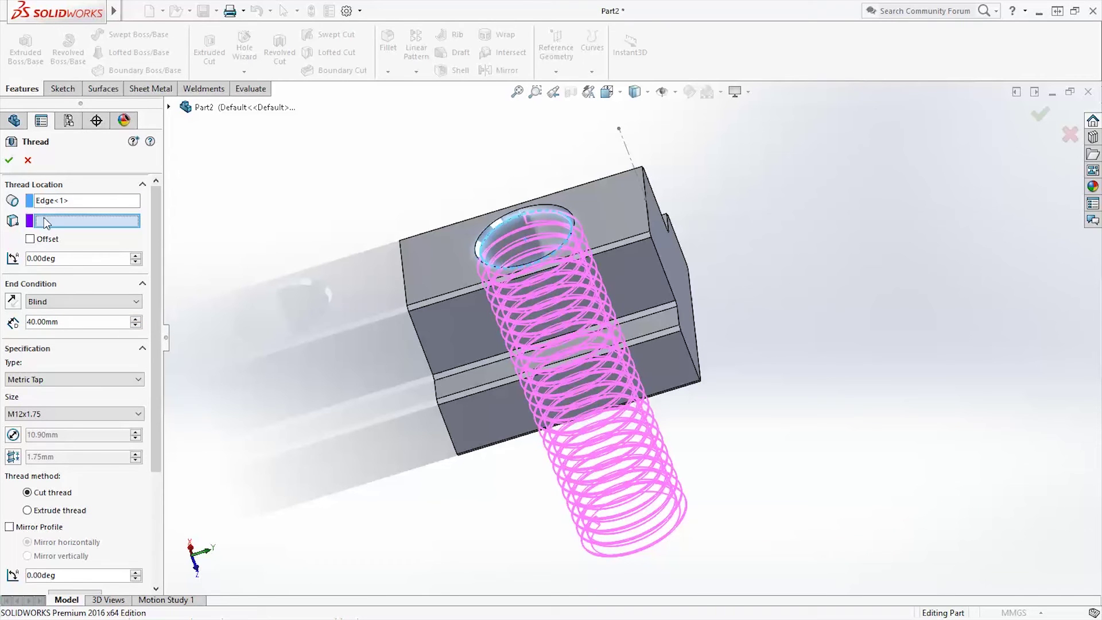
pyautogui.click(614, 122)
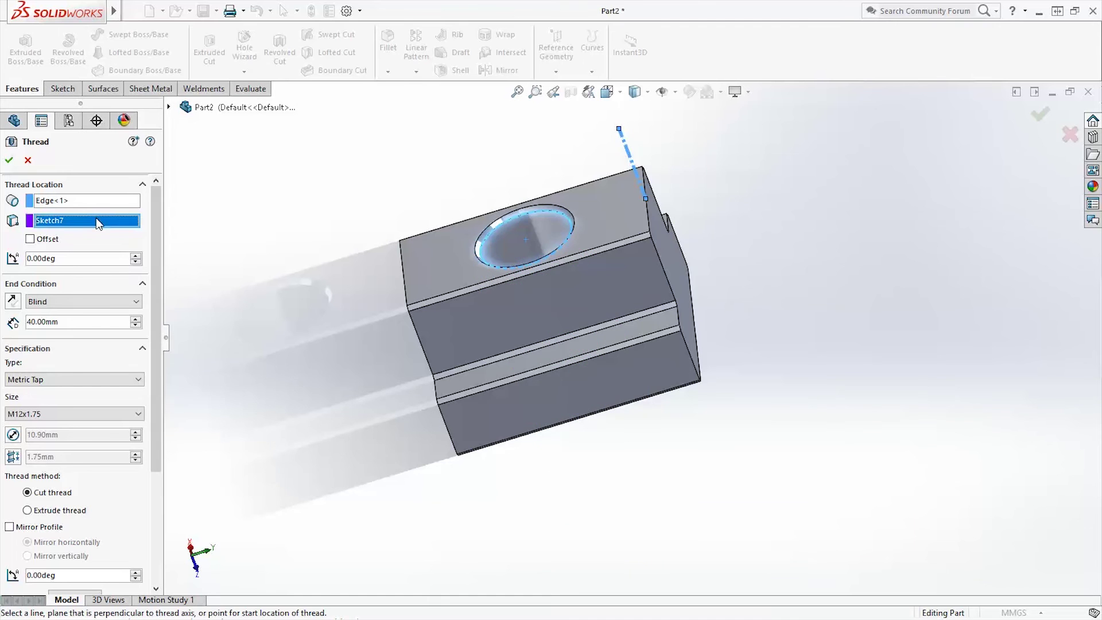
pyautogui.press('Delete')
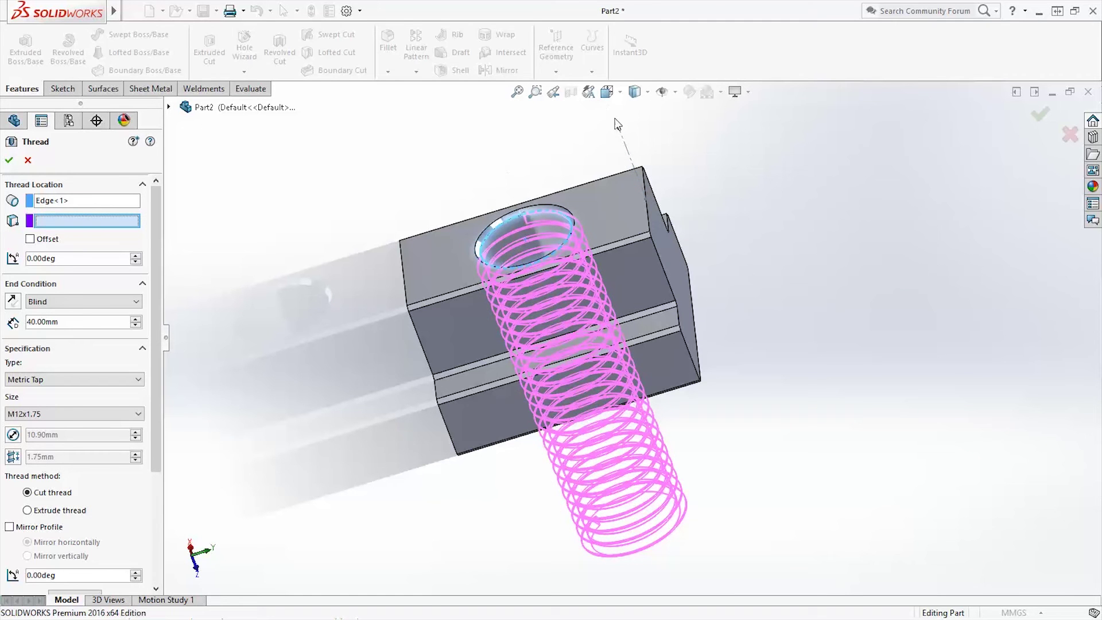
pyautogui.scroll(-5, 618, 133)
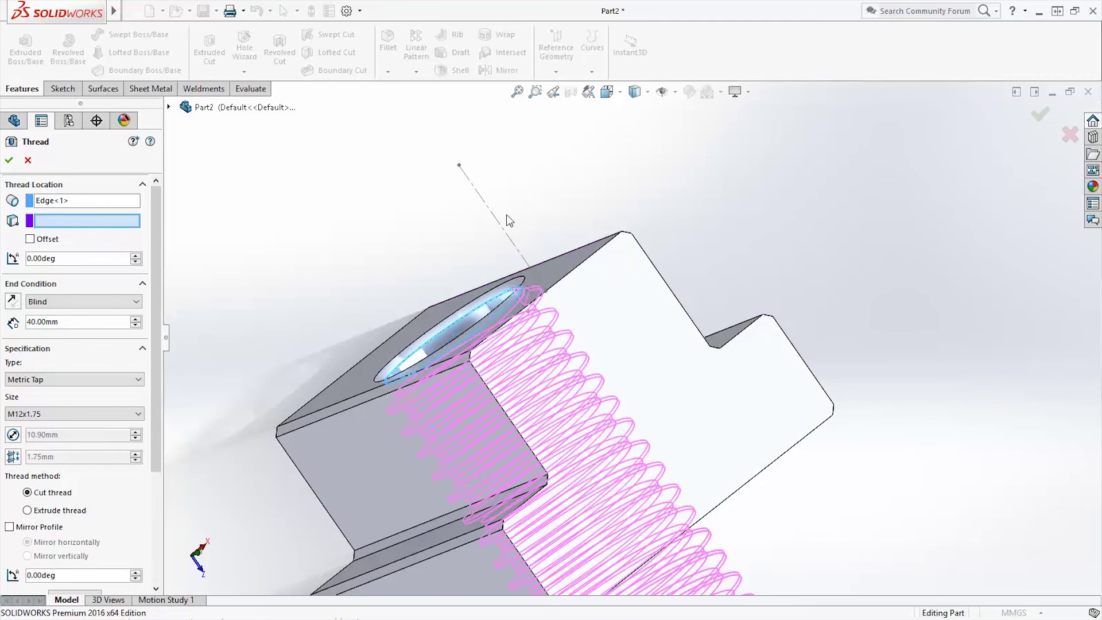
pyautogui.moveTo(528, 339); pyautogui.dragTo(630, 350, button='middle')
pyautogui.scroll(2, 630, 349)
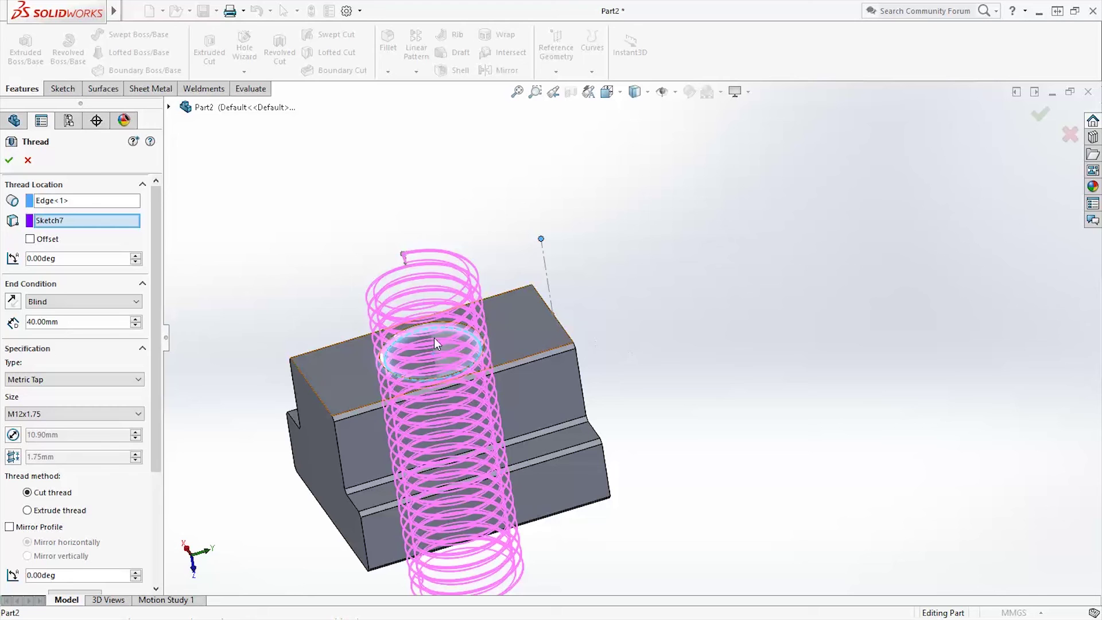
# Set the Metric Tap thread size to M12x1.25 and create the cut thread in the hole.
pyautogui.moveTo(164, 299); pyautogui.dragTo(158, 305)
pyautogui.scroll(-5, 152, 309)
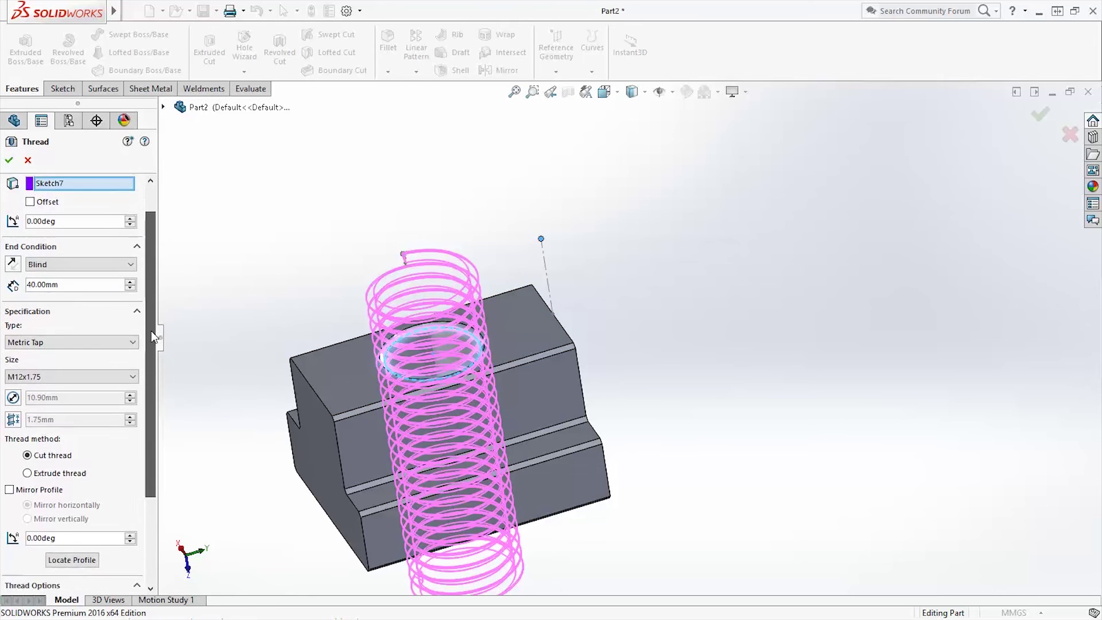
pyautogui.click(81, 301)
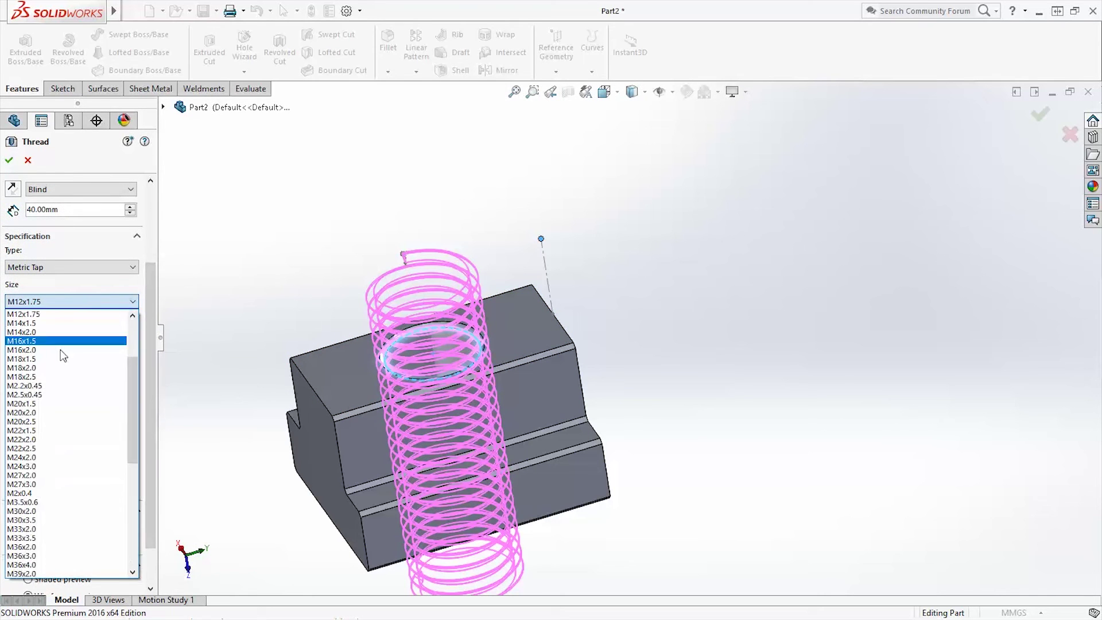
pyautogui.click(47, 323)
pyautogui.moveTo(448, 367); pyautogui.dragTo(457, 348, button='middle')
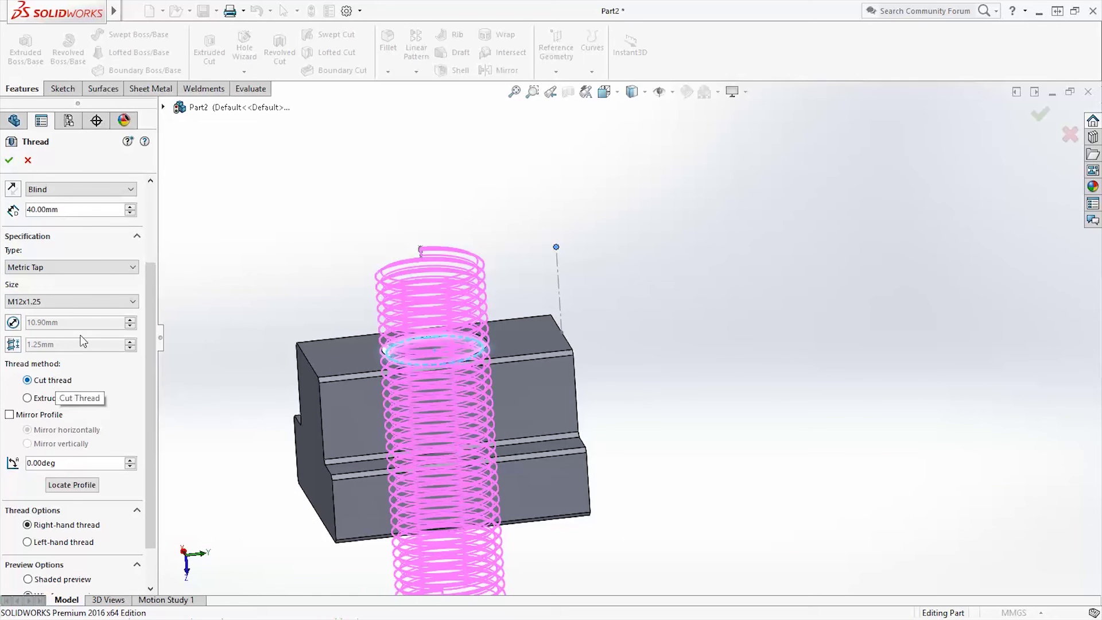
pyautogui.click(99, 267)
pyautogui.click(98, 265)
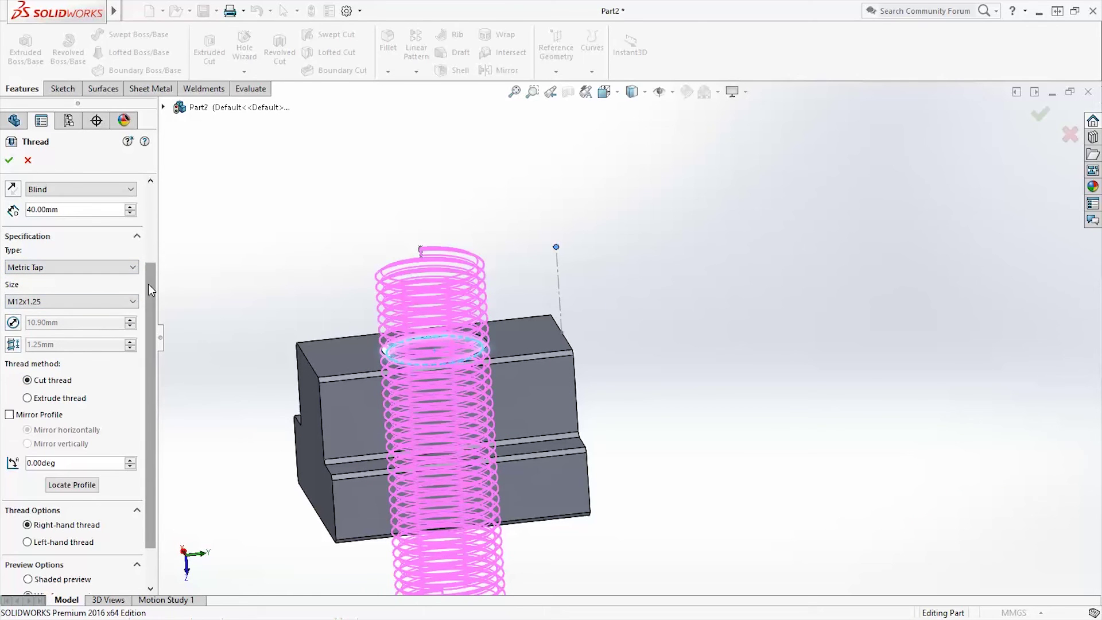
pyautogui.moveTo(148, 283); pyautogui.dragTo(140, 253)
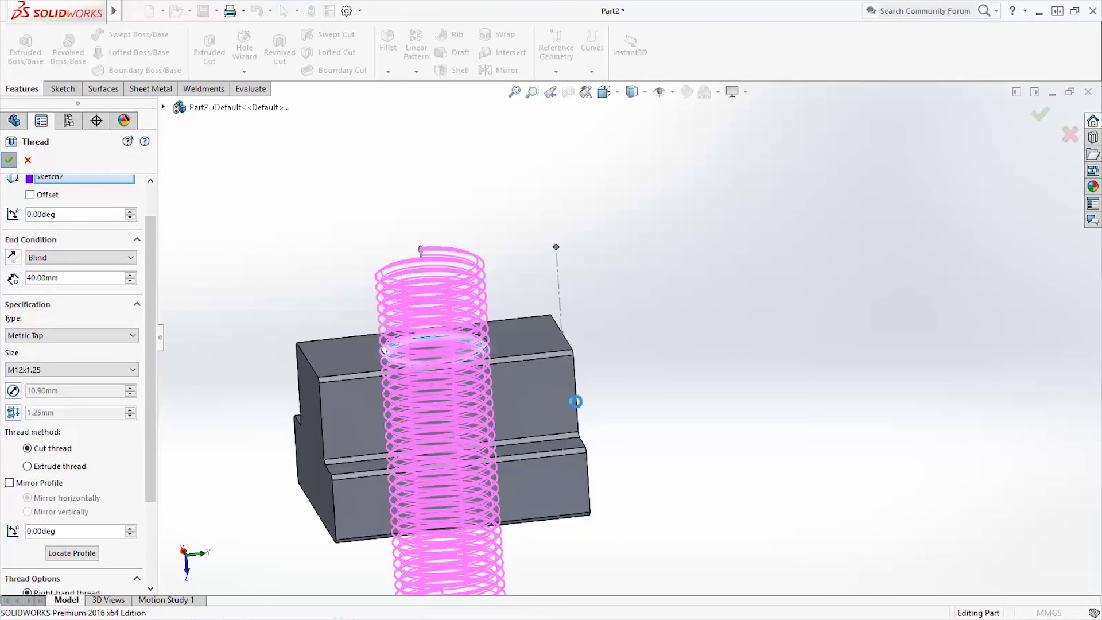
pyautogui.moveTo(575, 399); pyautogui.dragTo(765, 505, button='middle')
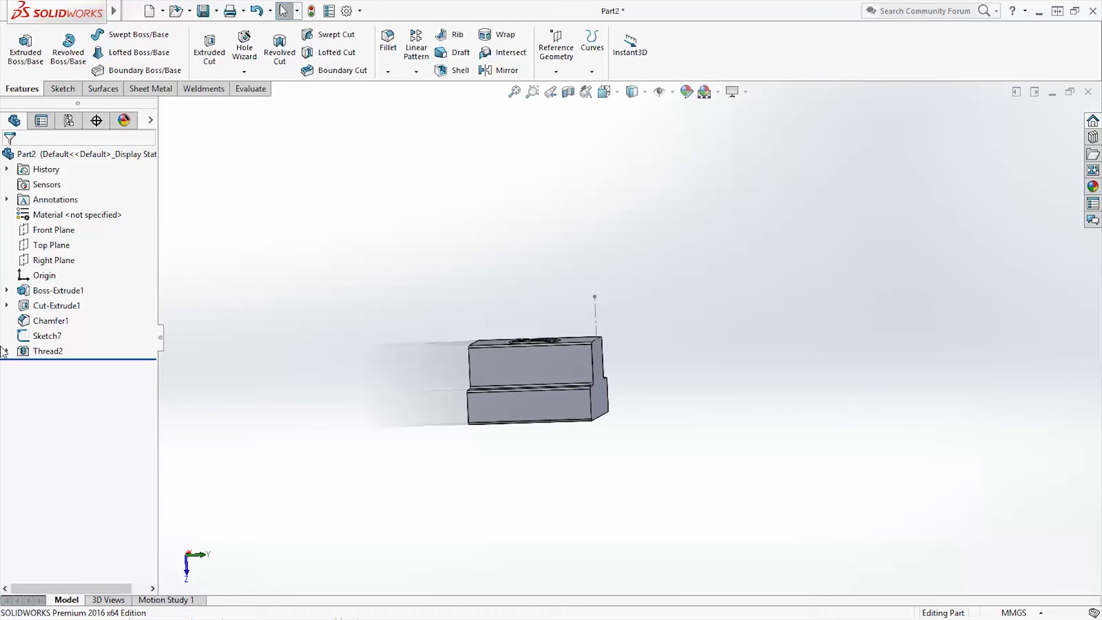
# Hide the centerline sketch that sets the thread's start.
pyautogui.rightClick(38, 334)
pyautogui.click(44, 308)
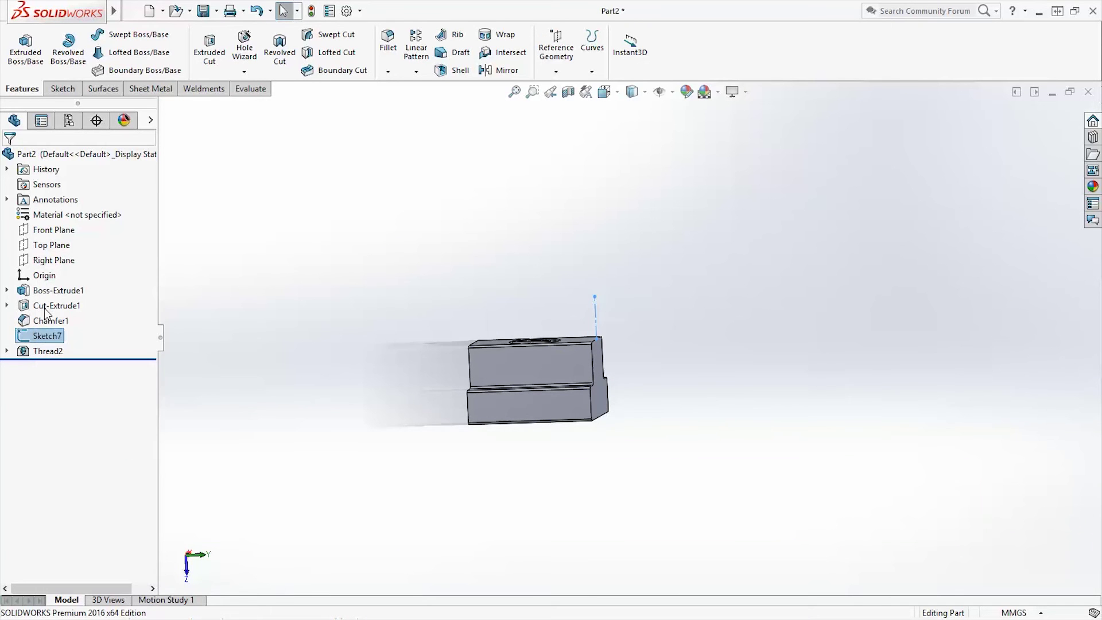
pyautogui.moveTo(687, 410); pyautogui.dragTo(685, 471, button='middle')
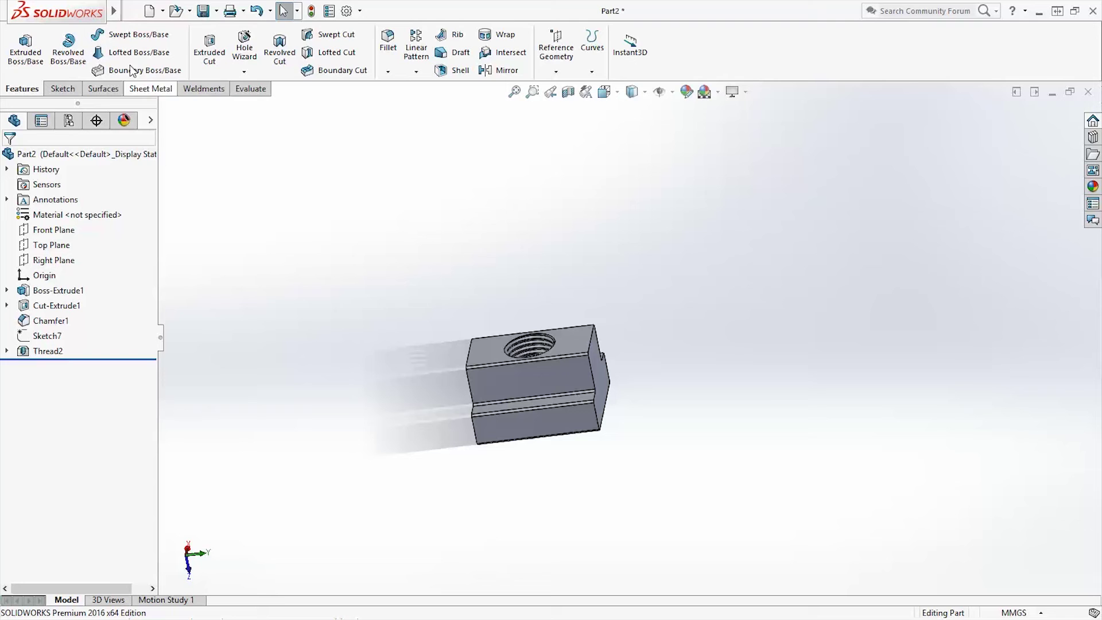
# Save the part as t-nut1 in the folder 20.
pyautogui.click(132, 10)
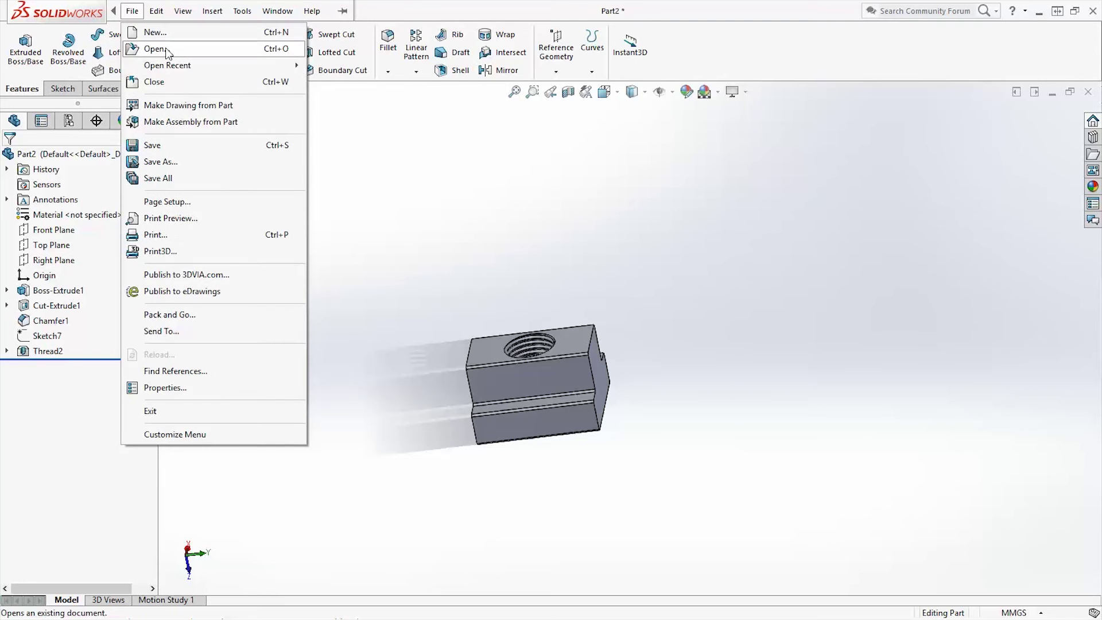
pyautogui.click(183, 161)
pyautogui.write('5')
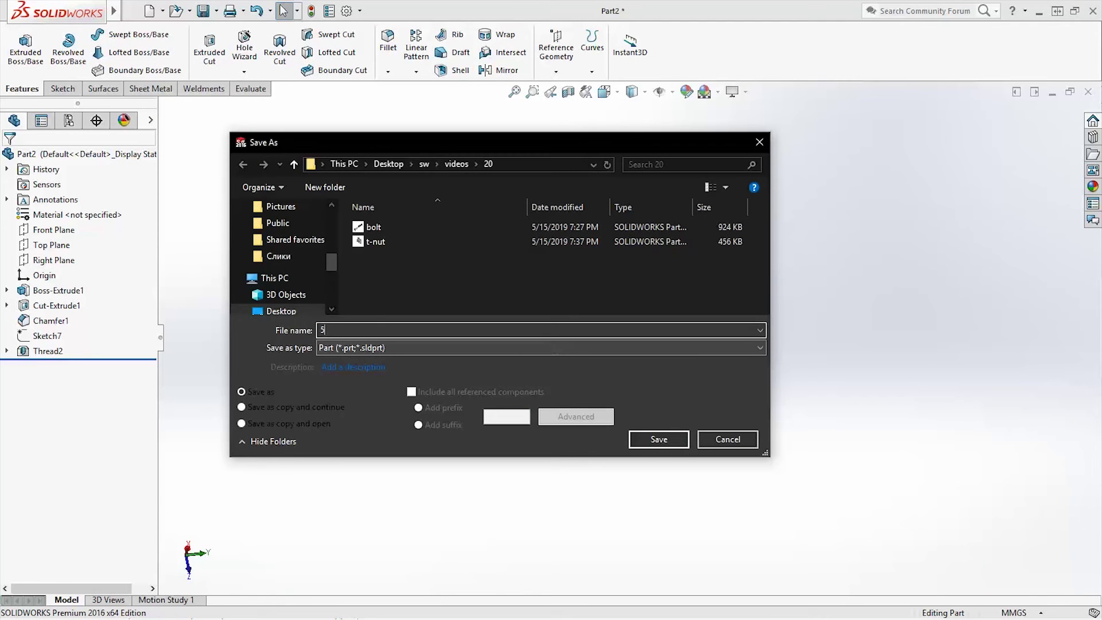
pyautogui.press('BackSpace')
pyautogui.write('t-nut')
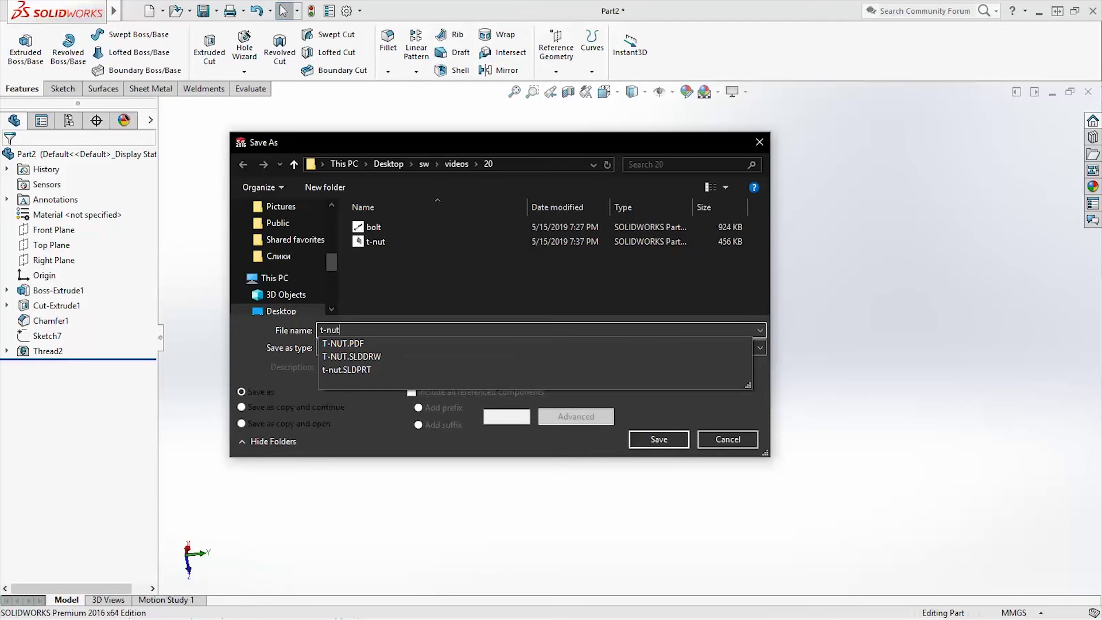
pyautogui.write('1')
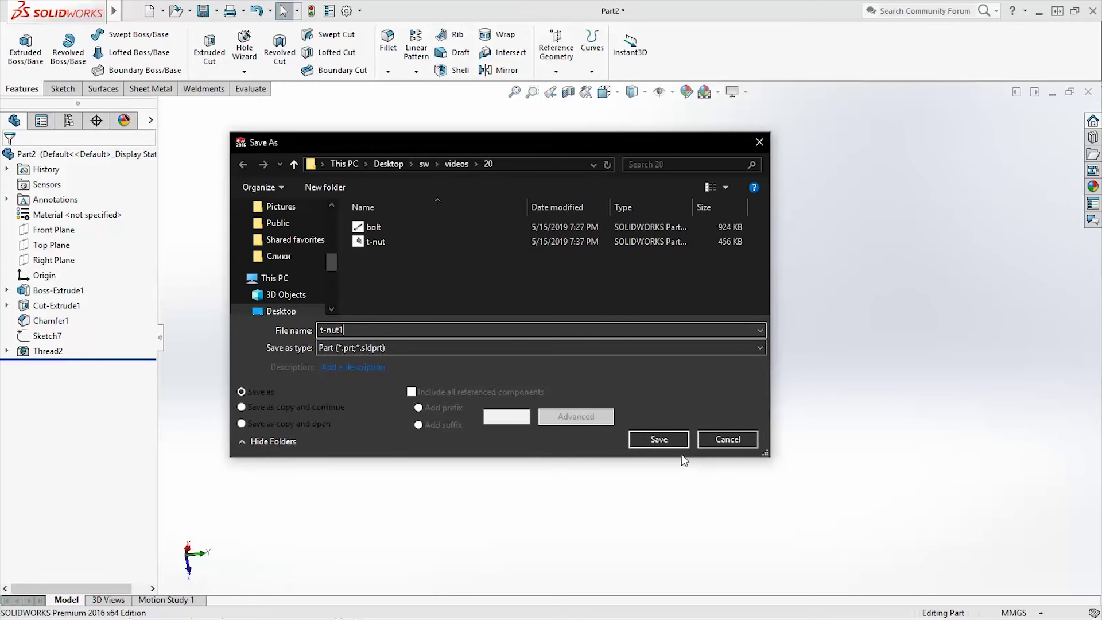
pyautogui.click(659, 439)
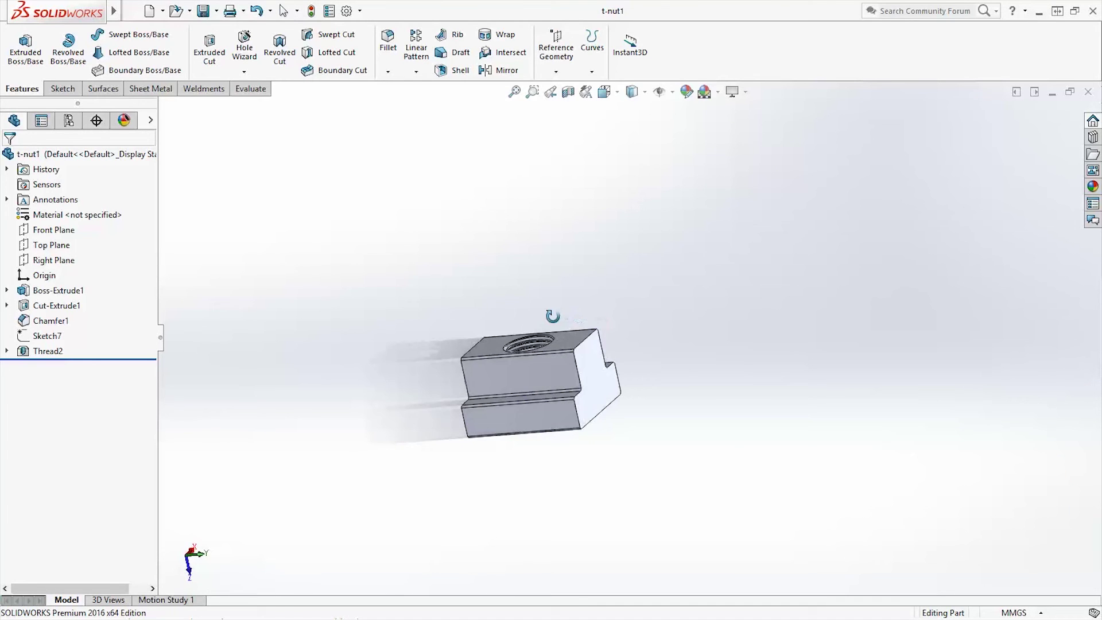
# Create a new part and start a sketch on the Front Plane.
pyautogui.click(149, 12)
pyautogui.doubleClick(346, 281)
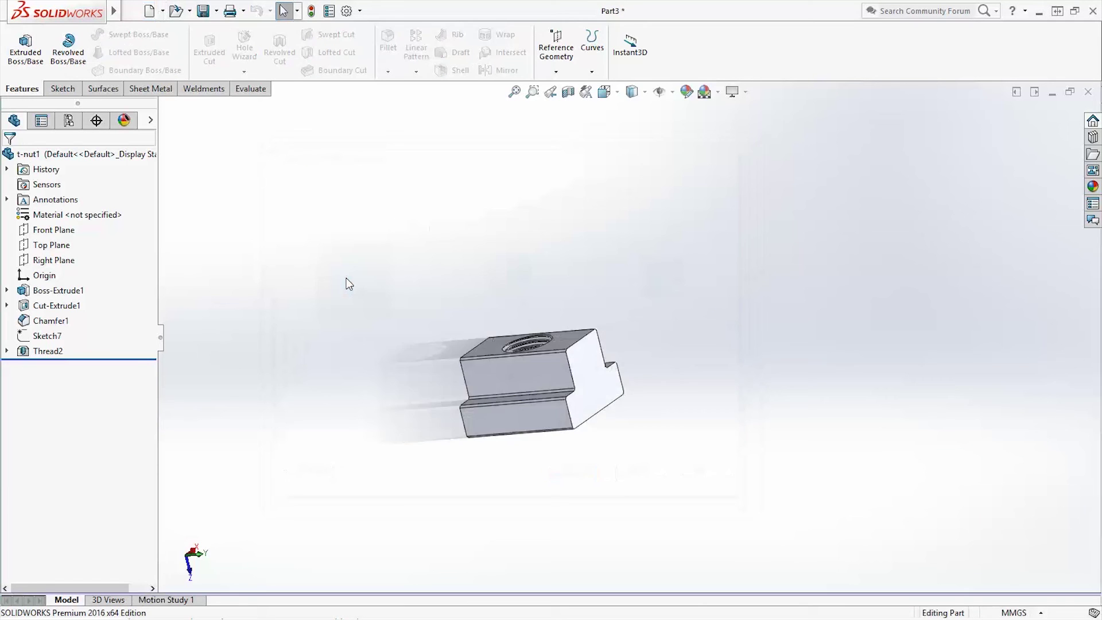
pyautogui.rightClick(64, 235)
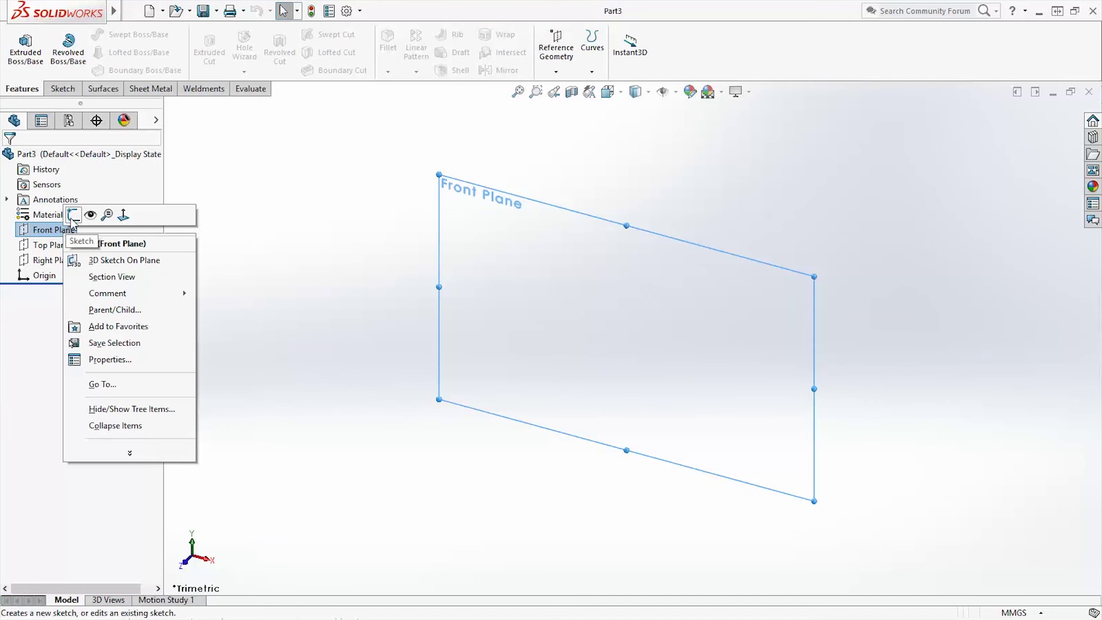
pyautogui.click(73, 216)
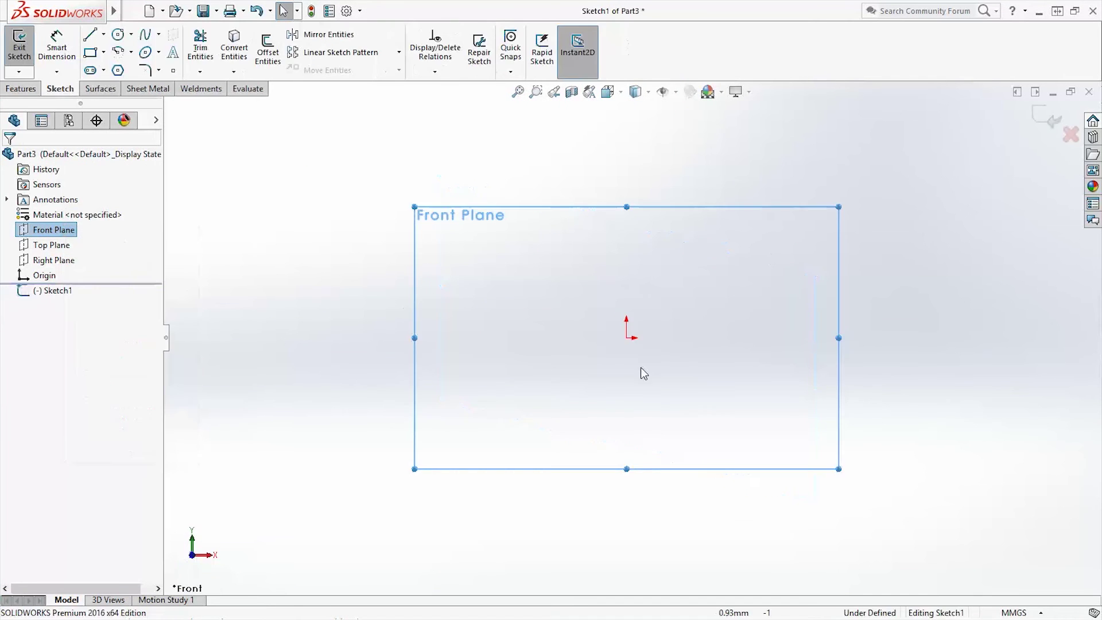
# Sketch a circle centred on the origin, dimension its diameter to 12 mm and place the dimension beside the circle.
pyautogui.click(117, 34)
pyautogui.click(627, 338)
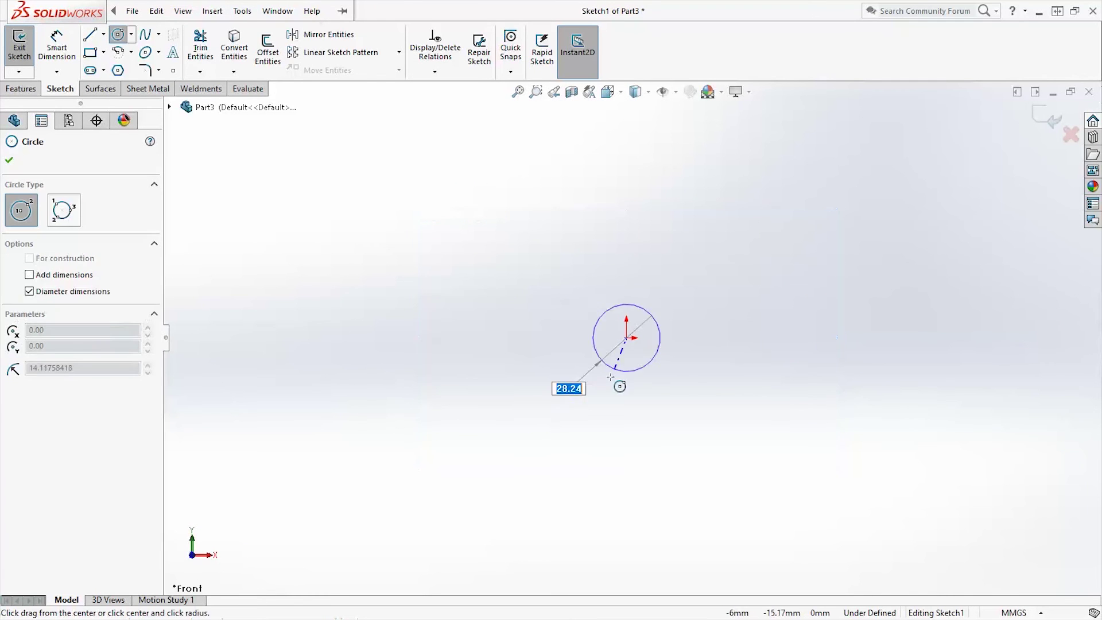
pyautogui.click(603, 401)
pyautogui.click(57, 49)
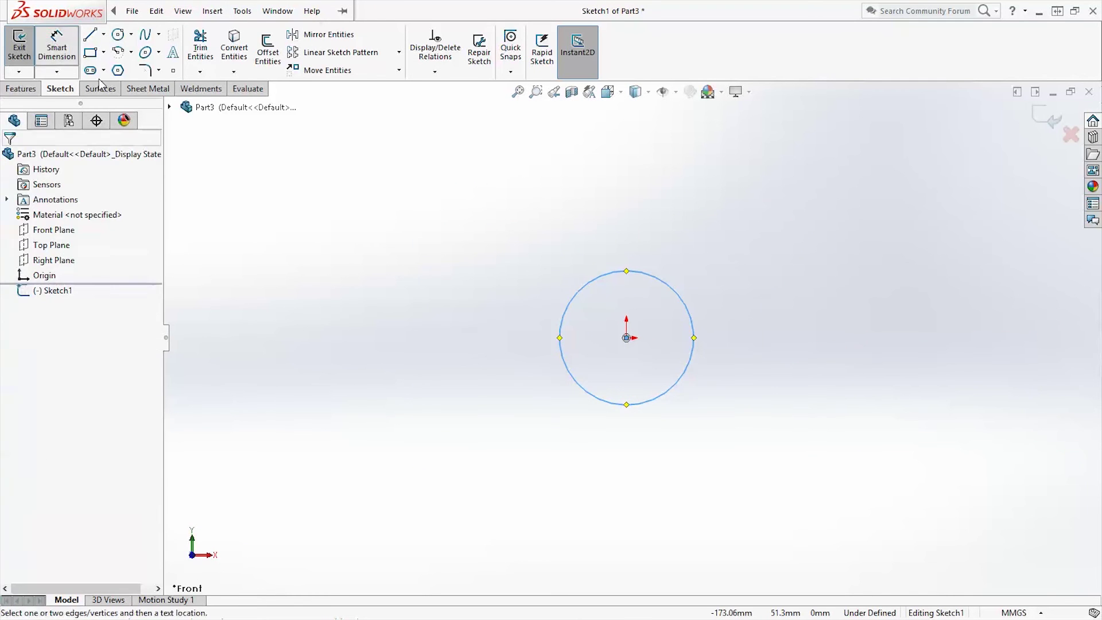
pyautogui.click(700, 365)
pyautogui.click(744, 392)
pyautogui.write('12')
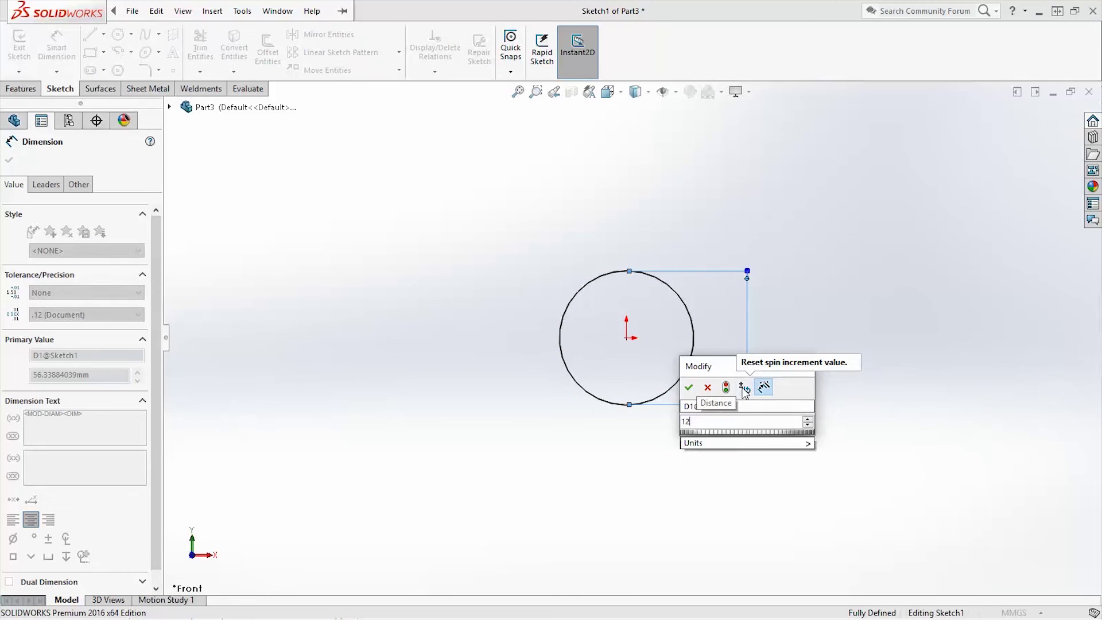
pyautogui.press('Return')
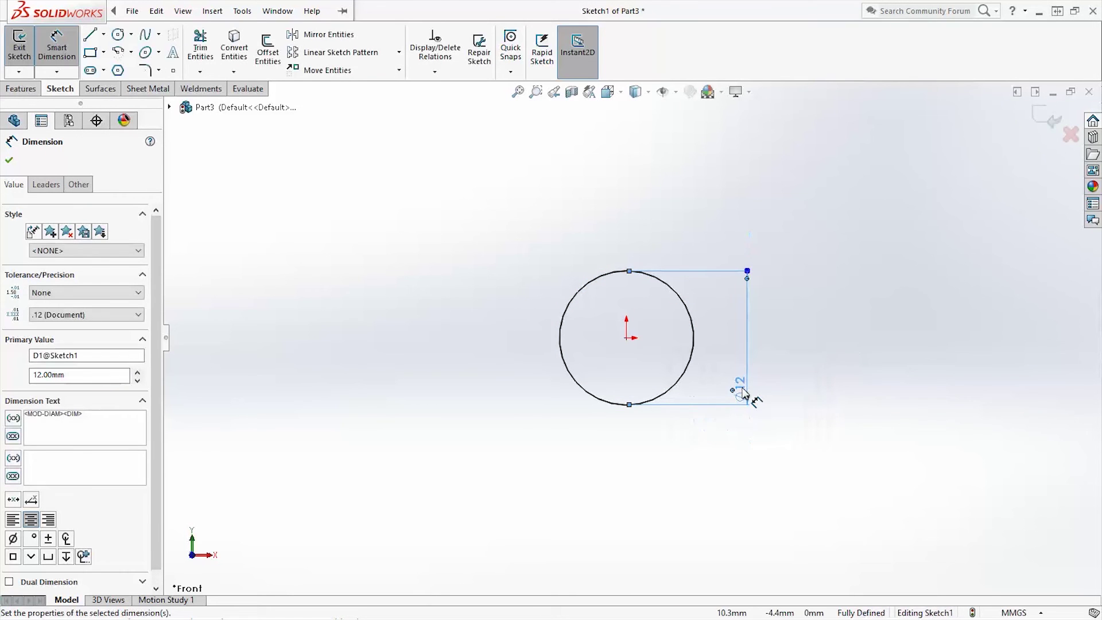
pyautogui.moveTo(737, 380); pyautogui.dragTo(751, 344)
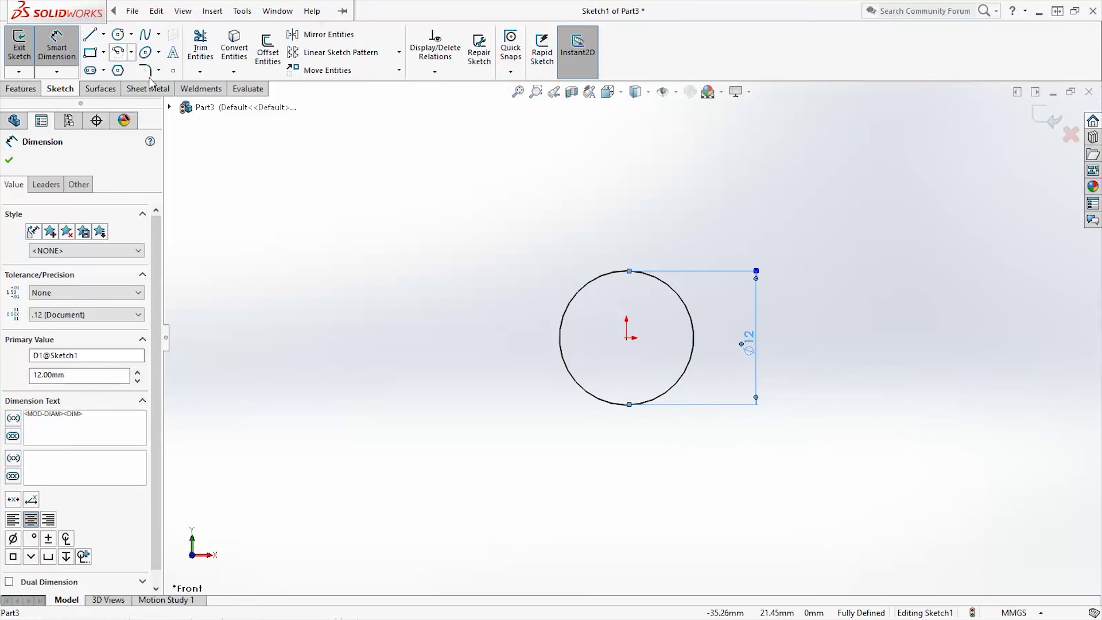
pyautogui.press('Escape')
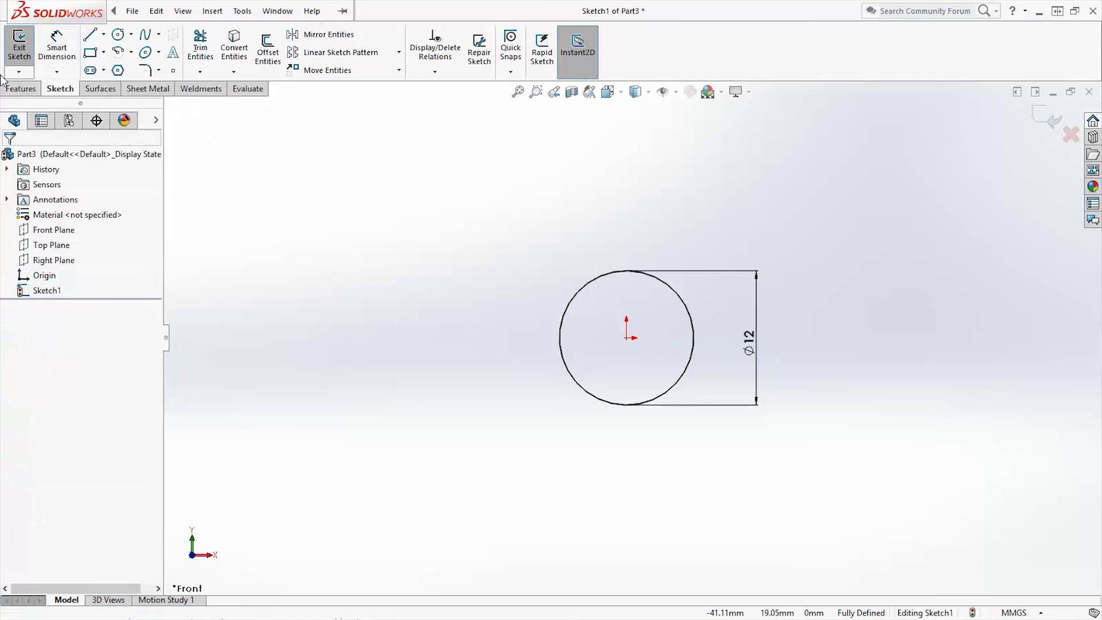
# Extrude the 12 mm circle as a blind boss 100 mm long to form the bolt shank.
pyautogui.click(10, 92)
pyautogui.click(25, 50)
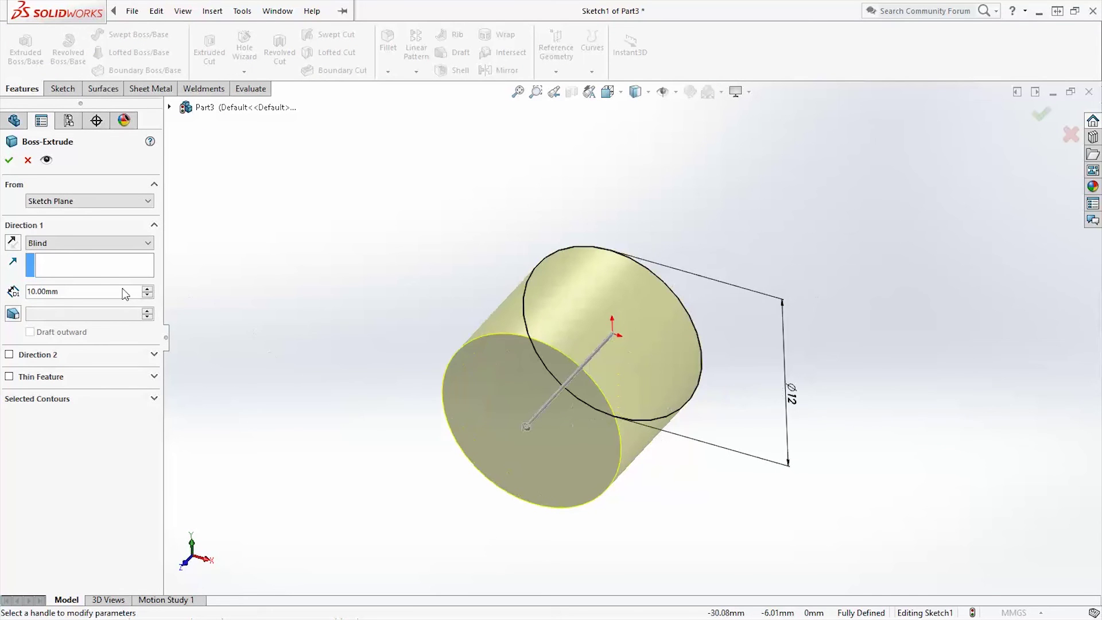
pyautogui.write('100')
pyautogui.press('Return')
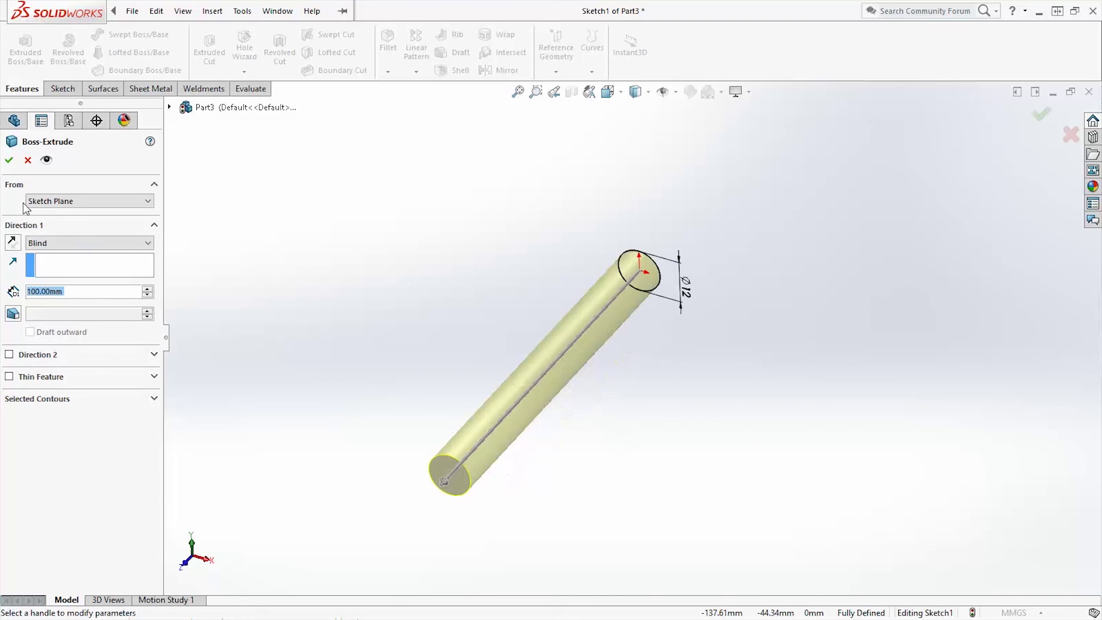
pyautogui.click(9, 161)
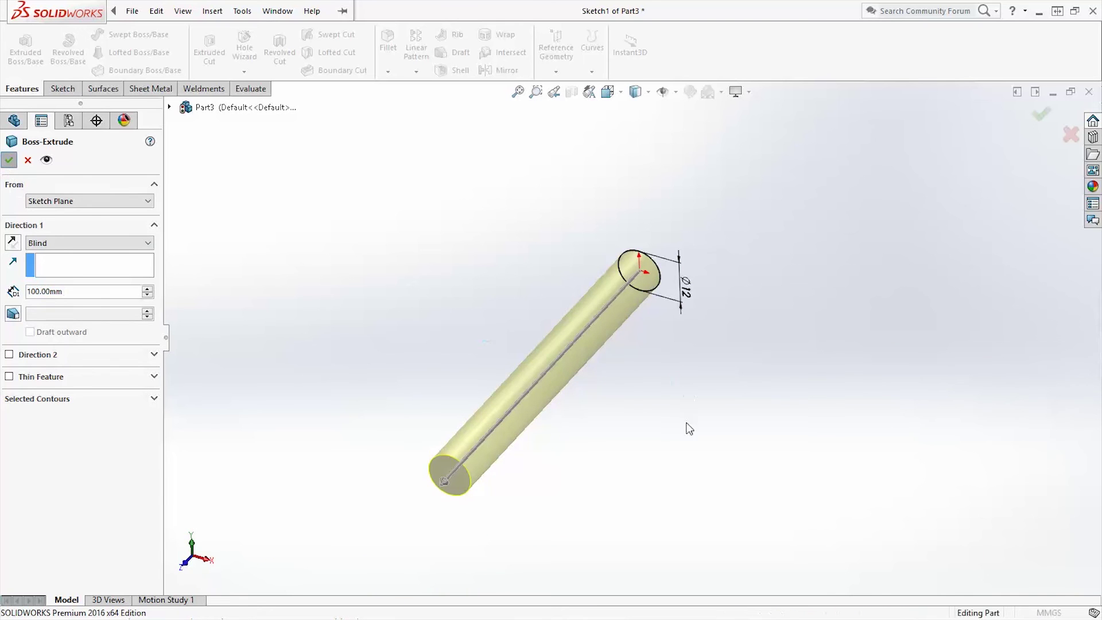
# Start a sketch on the shank's end face at the origin and draw an origin-centred hexagon about 19.8 mm across flats around the shank.
pyautogui.moveTo(663, 418); pyautogui.dragTo(622, 378, button='middle')
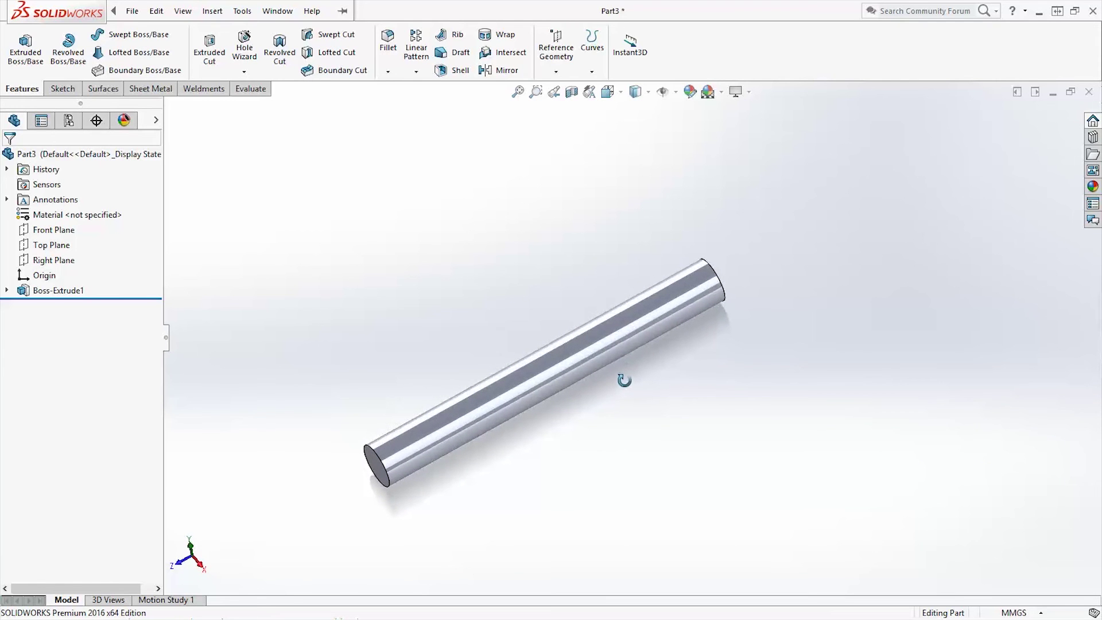
pyautogui.click(68, 92)
pyautogui.moveTo(881, 351)
pyautogui.mouseDown(button='middle')
pyautogui.moveTo(868, 346)
pyautogui.moveTo(846, 370)
pyautogui.mouseUp(button='middle')
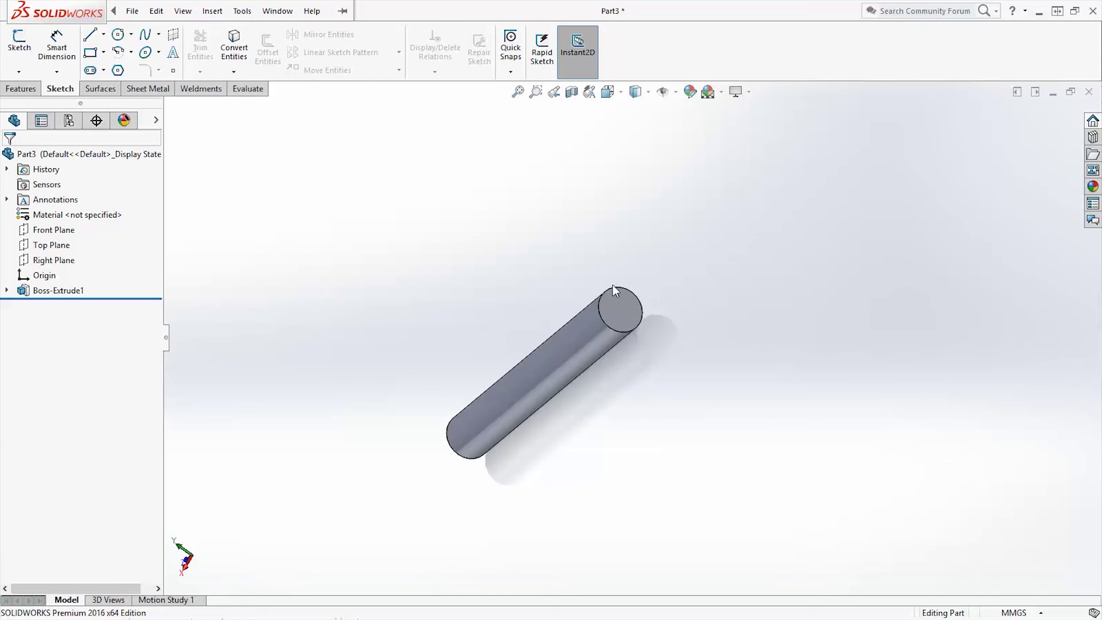
pyautogui.click(616, 301)
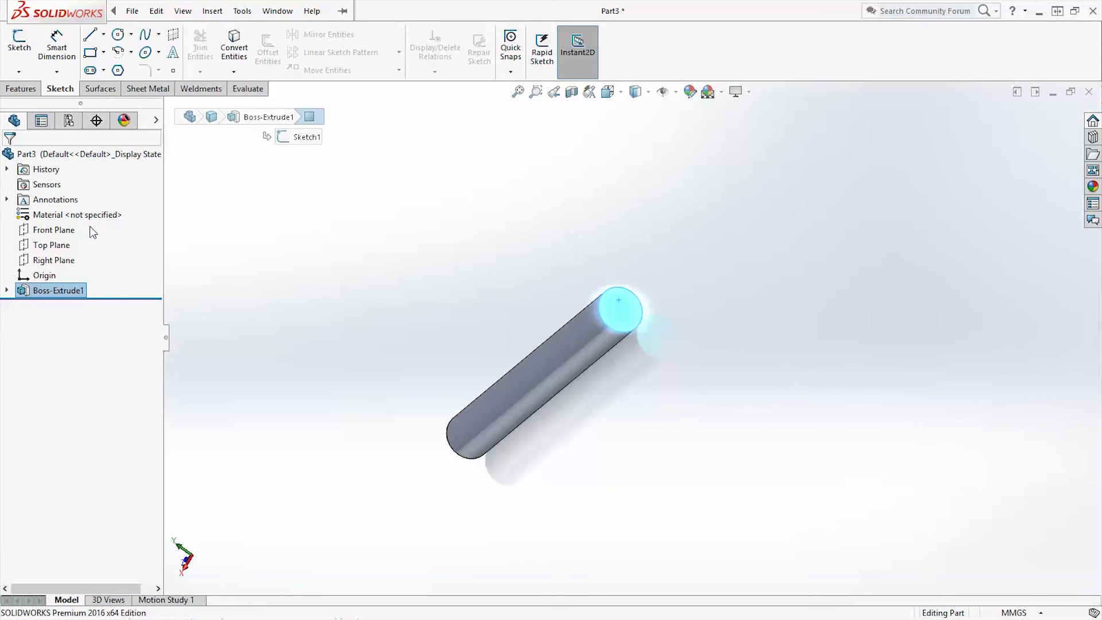
pyautogui.click(17, 50)
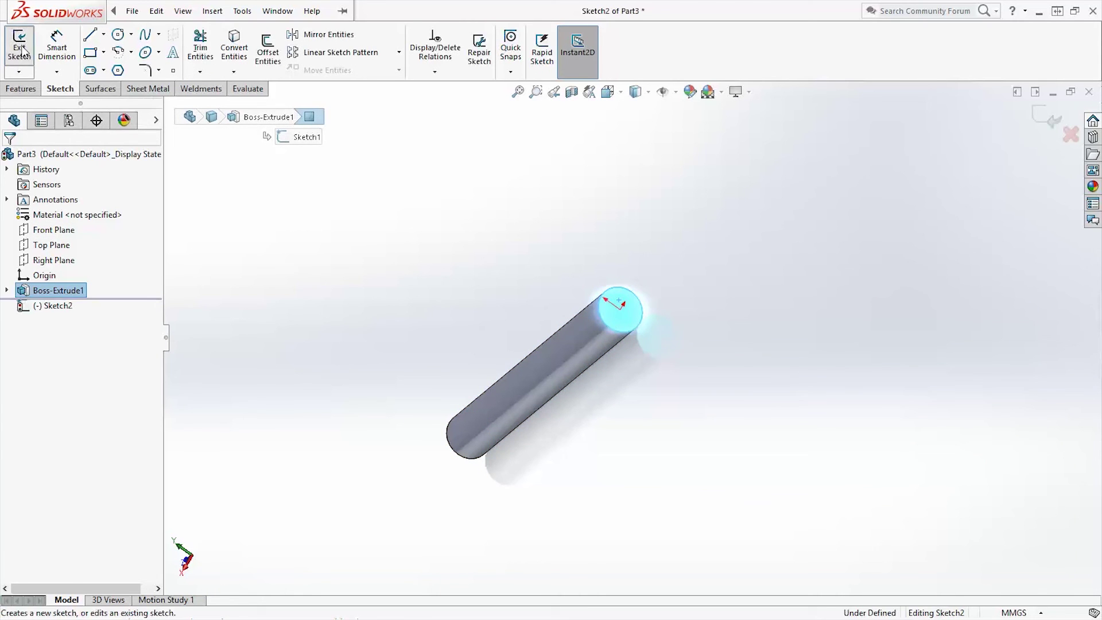
pyautogui.click(118, 70)
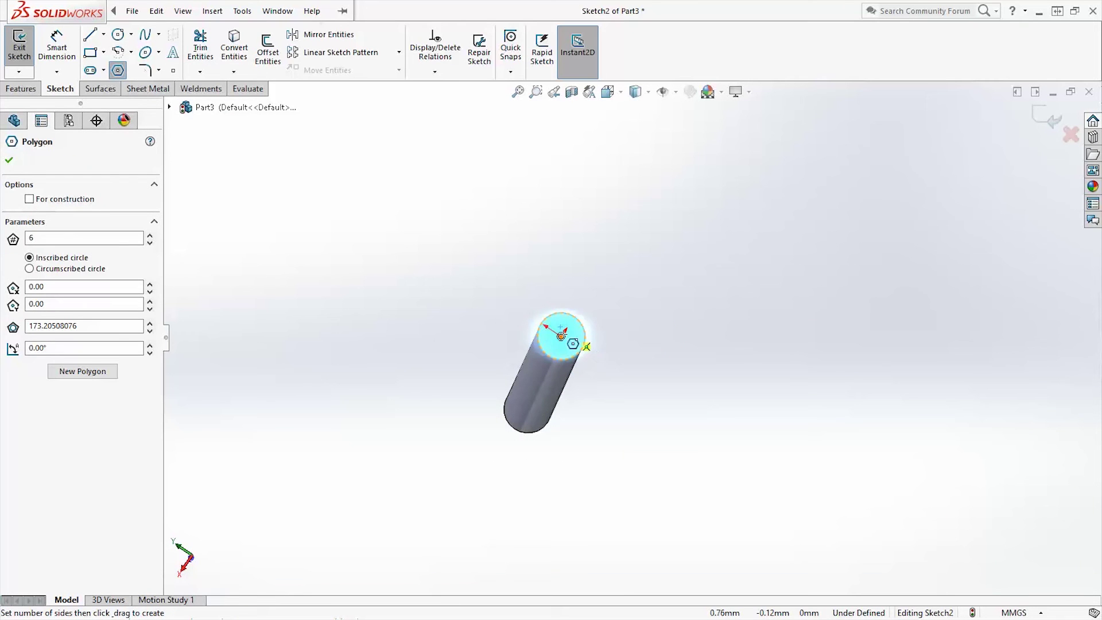
pyautogui.moveTo(561, 336); pyautogui.dragTo(585, 366)
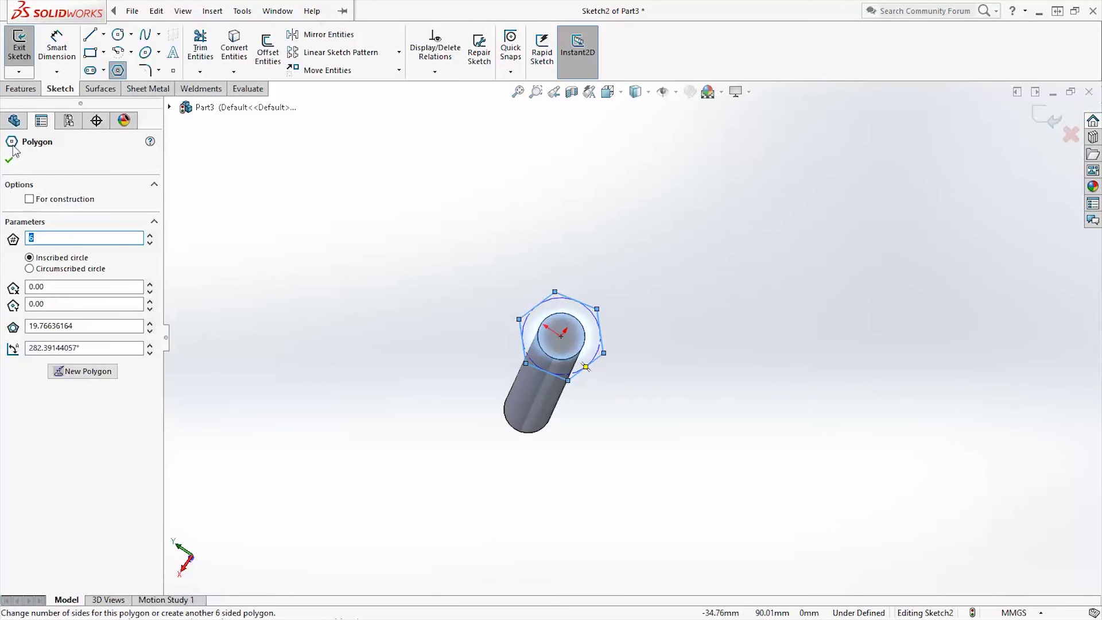
# Dimension the distance between two opposite sides of the hexagon and set it to 19 mm.
pyautogui.click(56, 48)
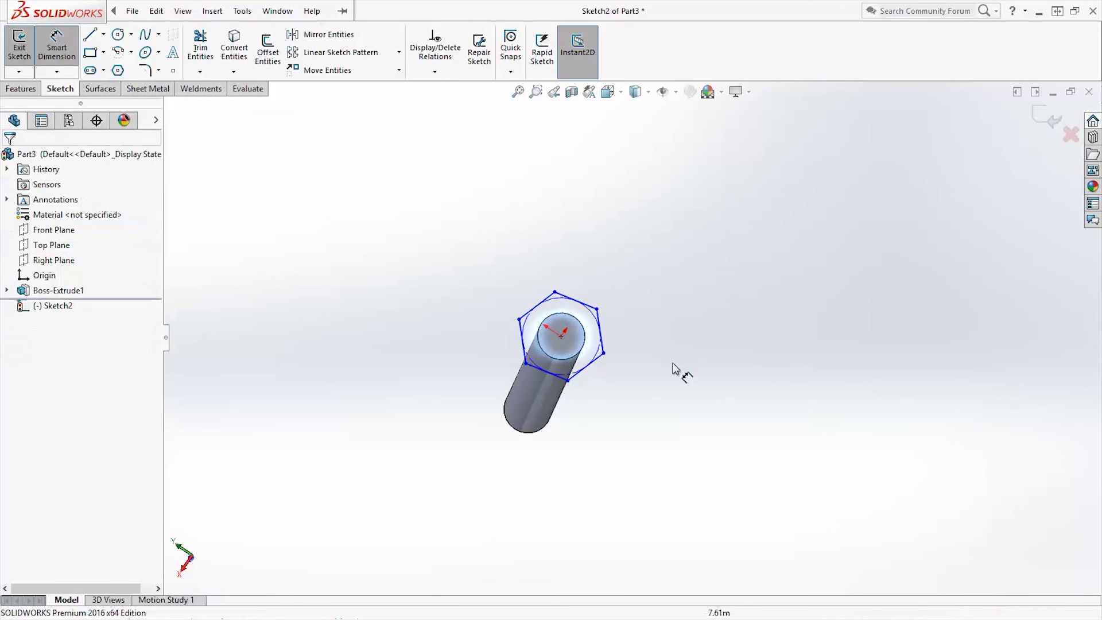
pyautogui.click(601, 327)
pyautogui.click(600, 332)
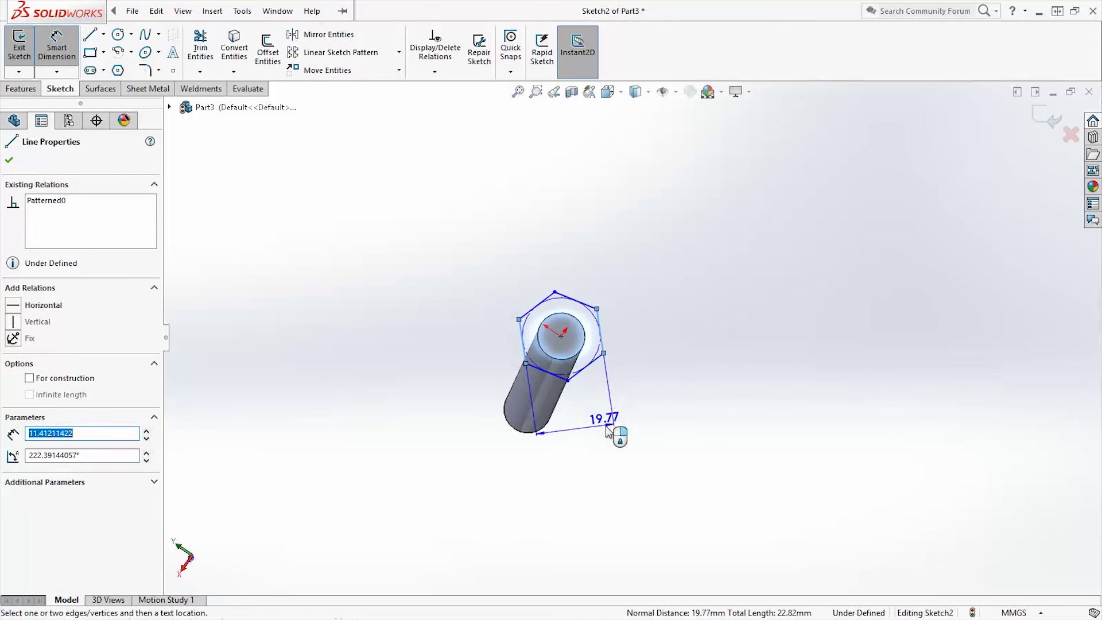
pyautogui.click(607, 429)
pyautogui.write('19.00mm')
pyautogui.press('Return')
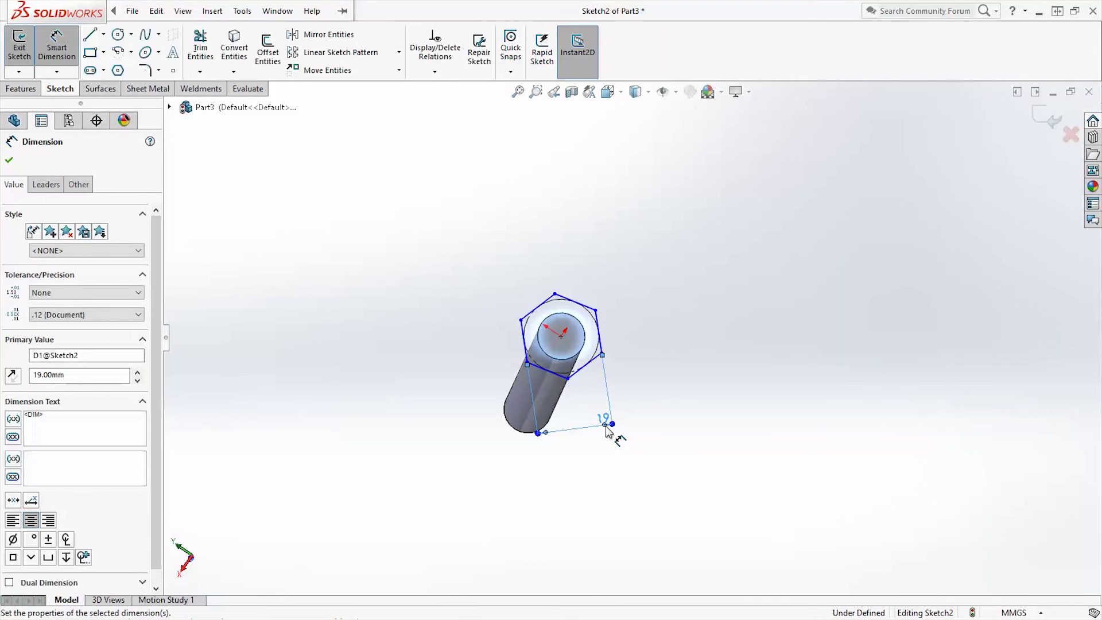
pyautogui.press('Escape')
# Close the hexagon sketch and extrude it 8 mm away from the shank, merged with it, to form the bolt head.
pyautogui.scroll(-3, 604, 361)
pyautogui.moveTo(604, 361); pyautogui.dragTo(595, 394, button='middle')
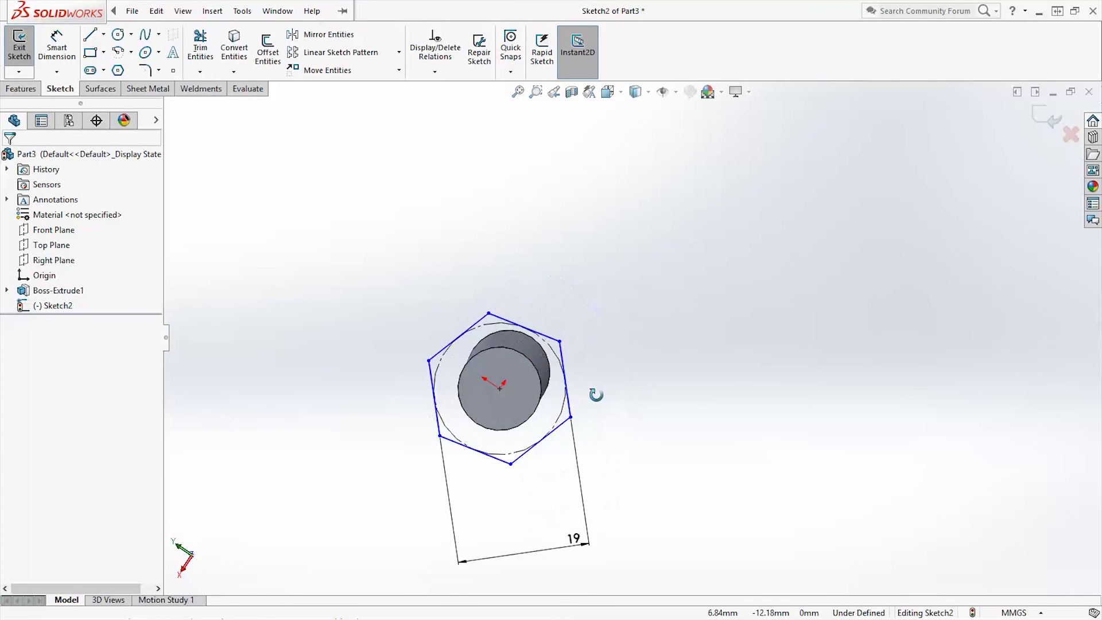
pyautogui.doubleClick(510, 387)
pyautogui.moveTo(574, 454); pyautogui.dragTo(705, 441, button='middle')
pyautogui.scroll(3, 905, 354)
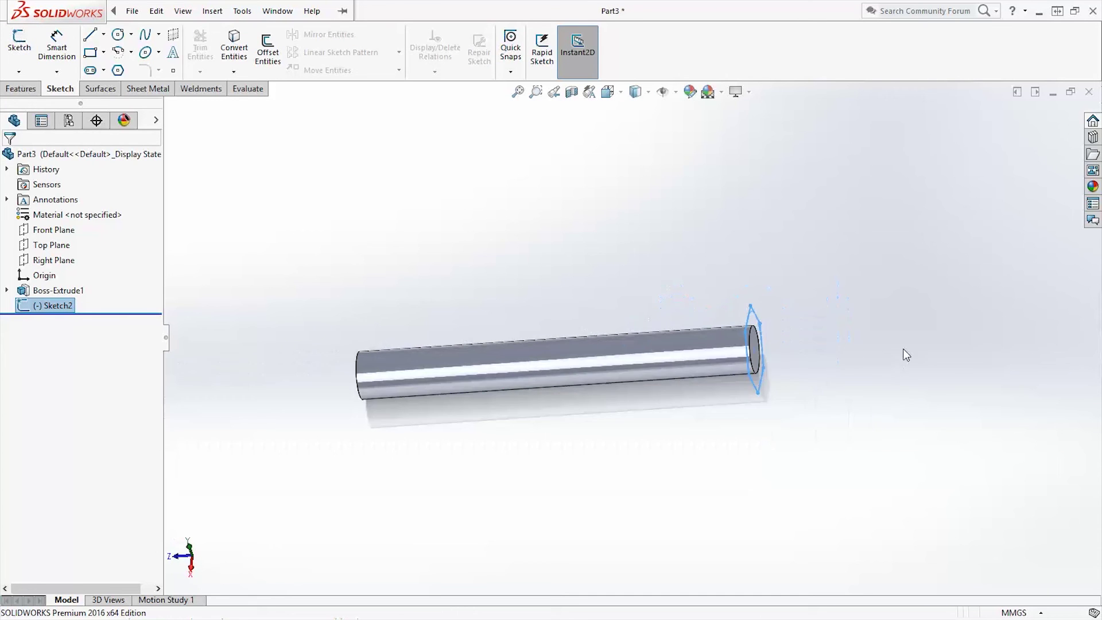
pyautogui.scroll(-3, 905, 354)
pyautogui.click(21, 89)
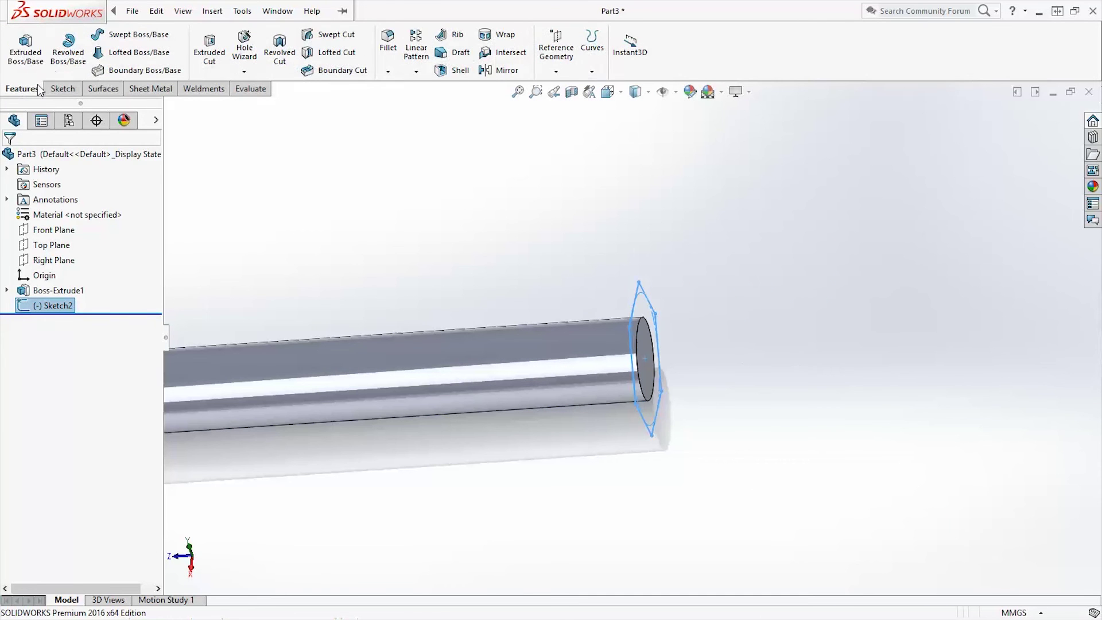
pyautogui.click(26, 55)
pyautogui.moveTo(727, 409); pyautogui.dragTo(475, 388, button='middle')
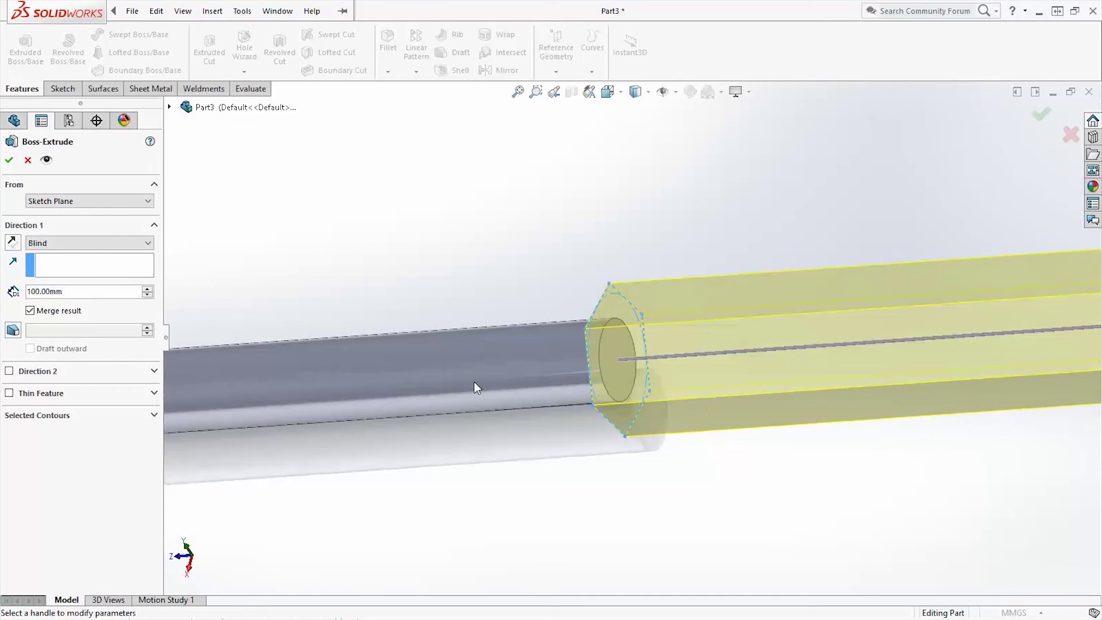
pyautogui.write('8')
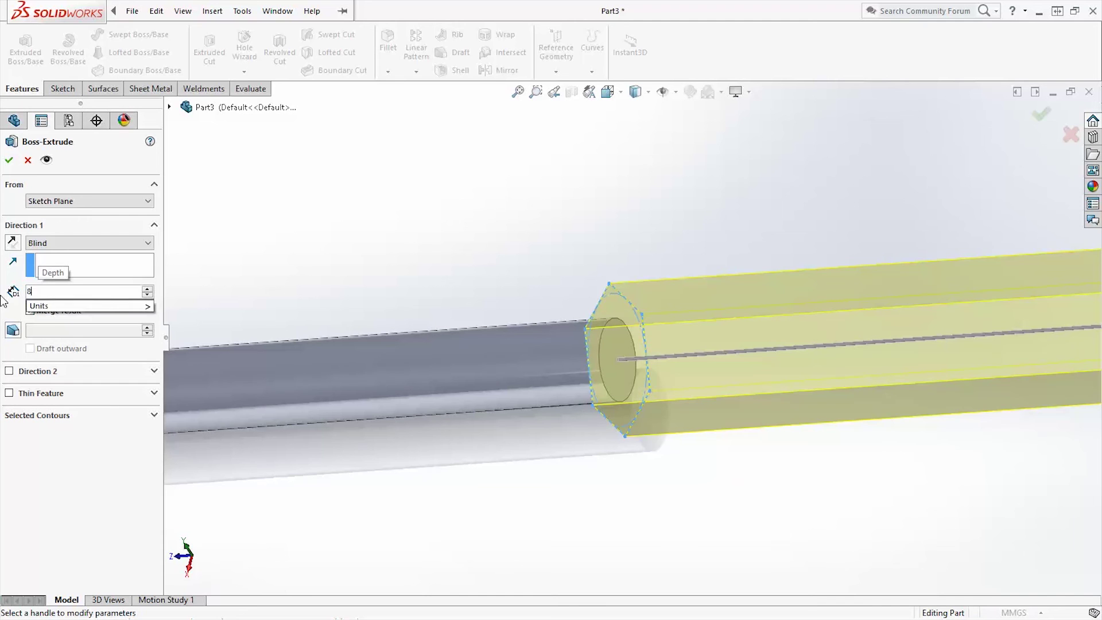
pyautogui.click(3, 161)
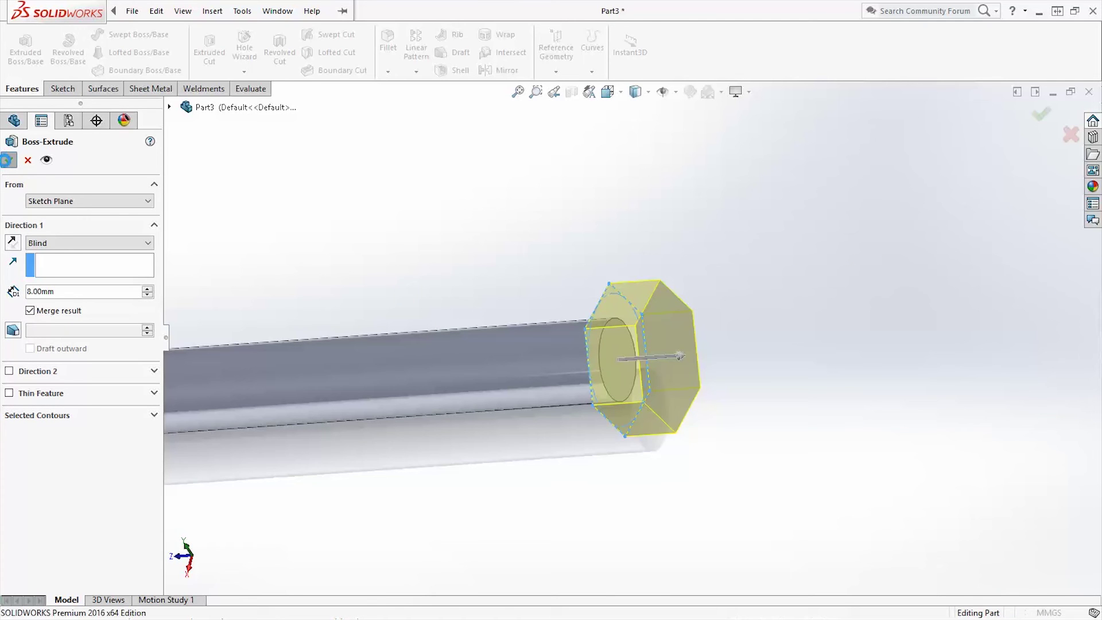
# Start a sketch on the head's underside face and draw a circle of about 9.5 mm radius centred on the origin.
pyautogui.moveTo(736, 412); pyautogui.dragTo(648, 332, button='middle')
pyautogui.click(618, 310)
pyautogui.click(70, 91)
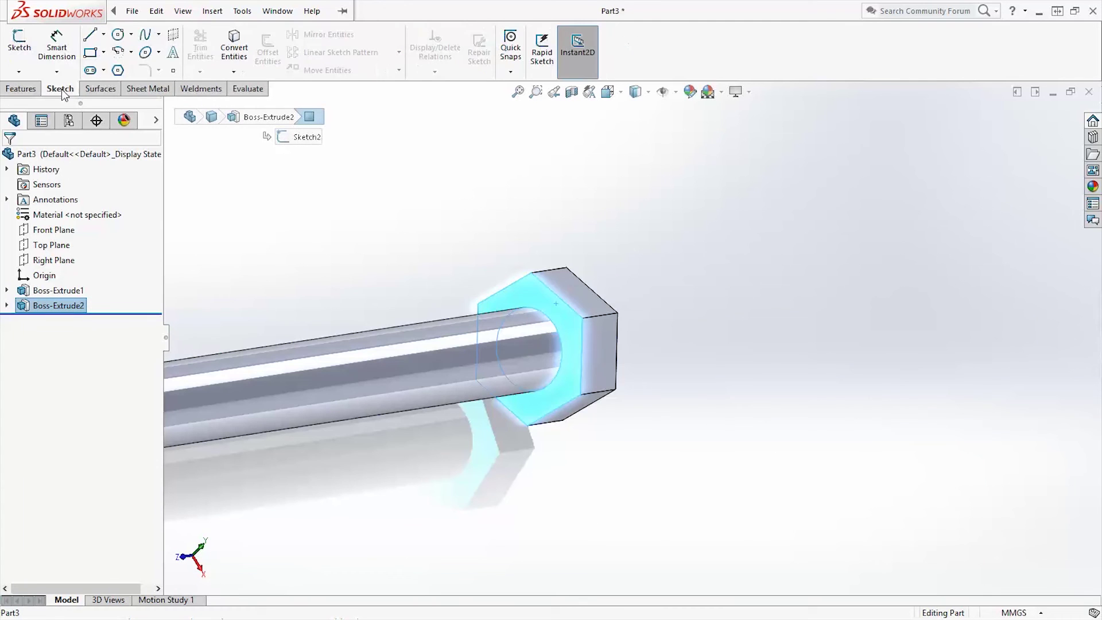
pyautogui.click(19, 41)
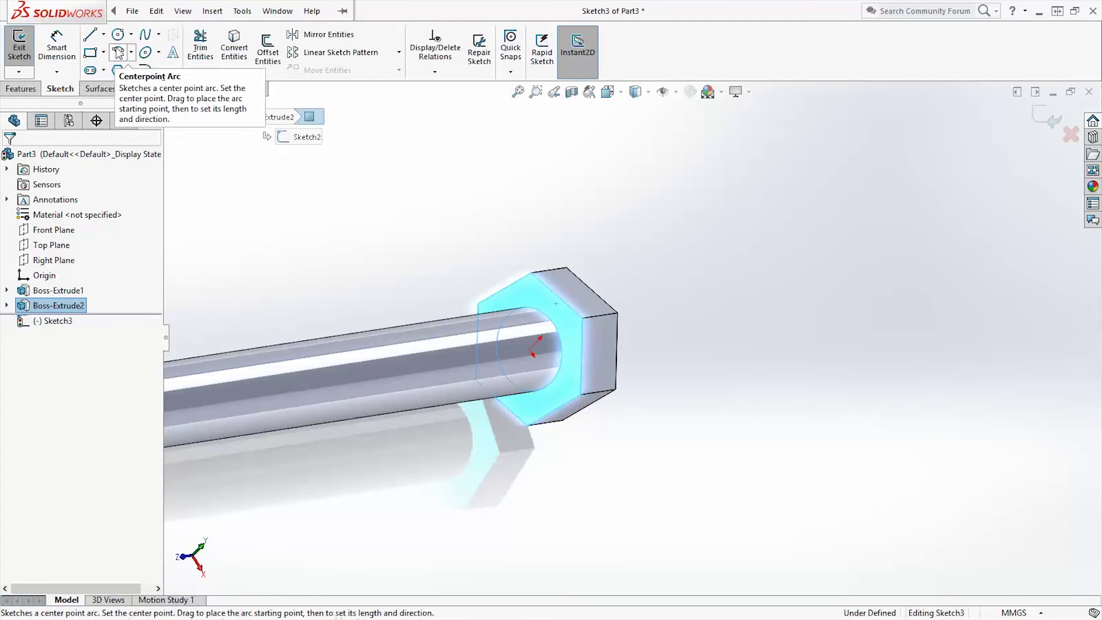
pyautogui.click(118, 36)
pyautogui.click(531, 350)
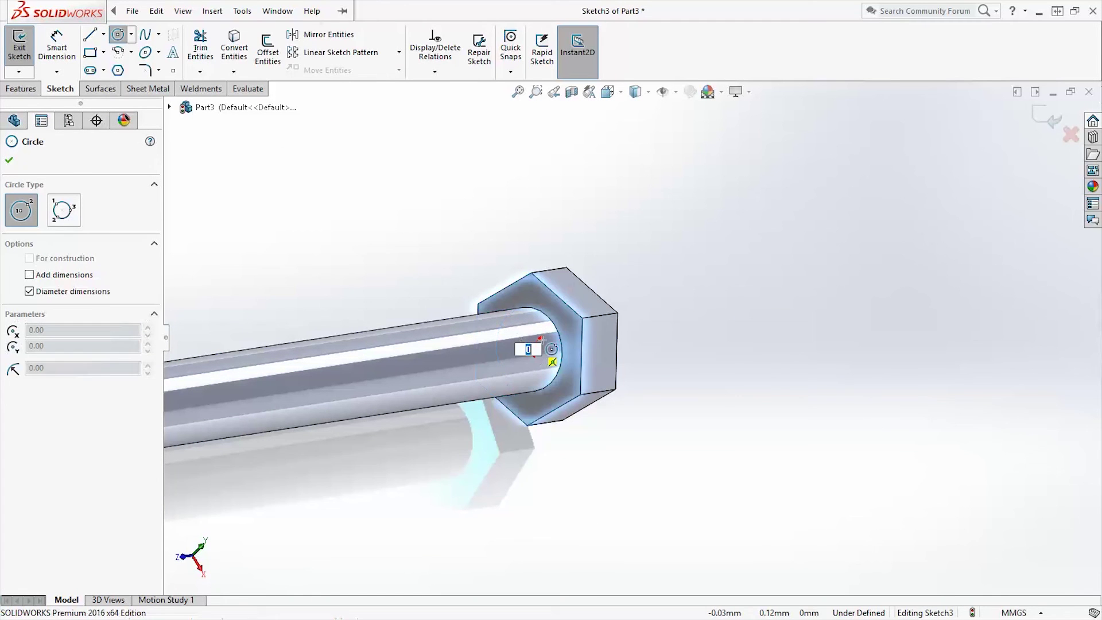
pyautogui.click(572, 311)
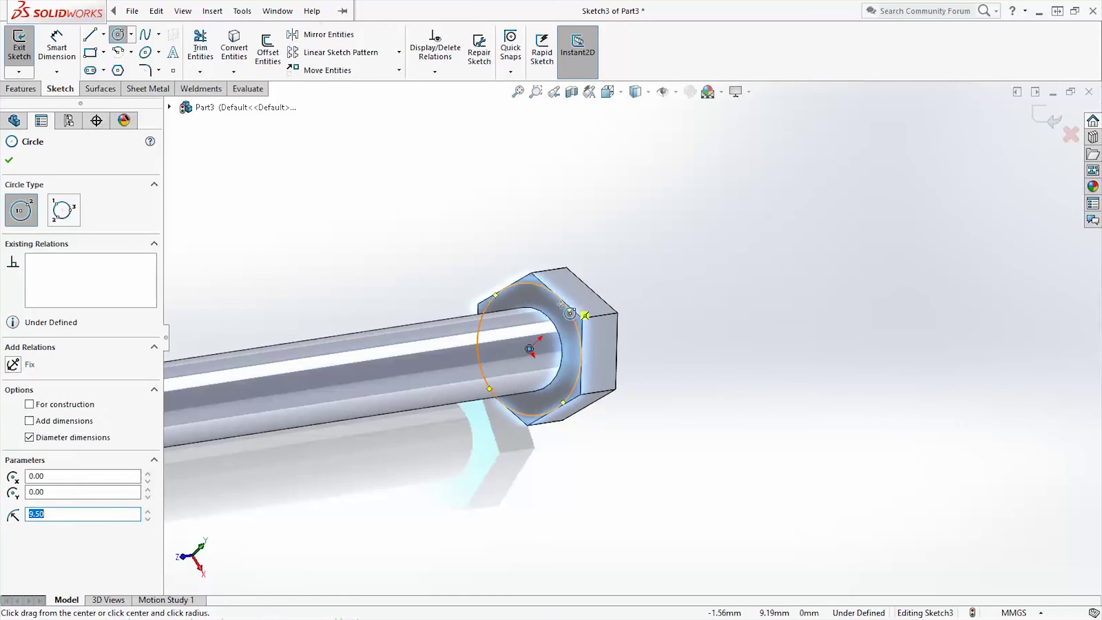
pyautogui.press('Escape')
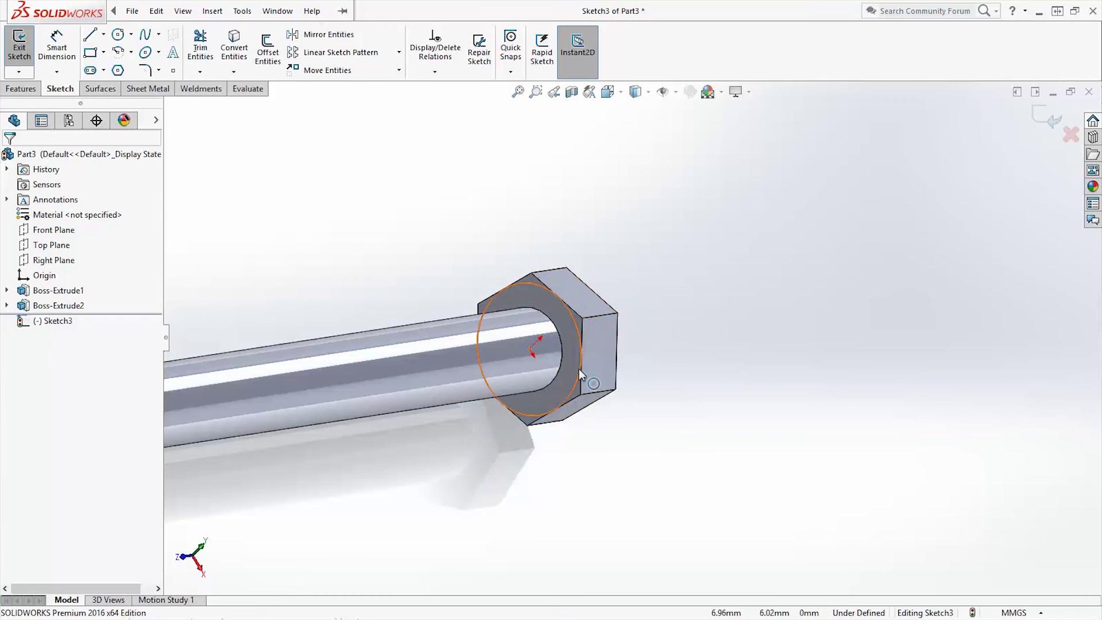
# Enlarge the circle past the head and add a tangent relation between it and one hexagon edge.
pyautogui.moveTo(571, 313); pyautogui.dragTo(621, 237)
pyautogui.keyDown('ctrl'); pyautogui.click(576, 315); pyautogui.keyUp('ctrl')
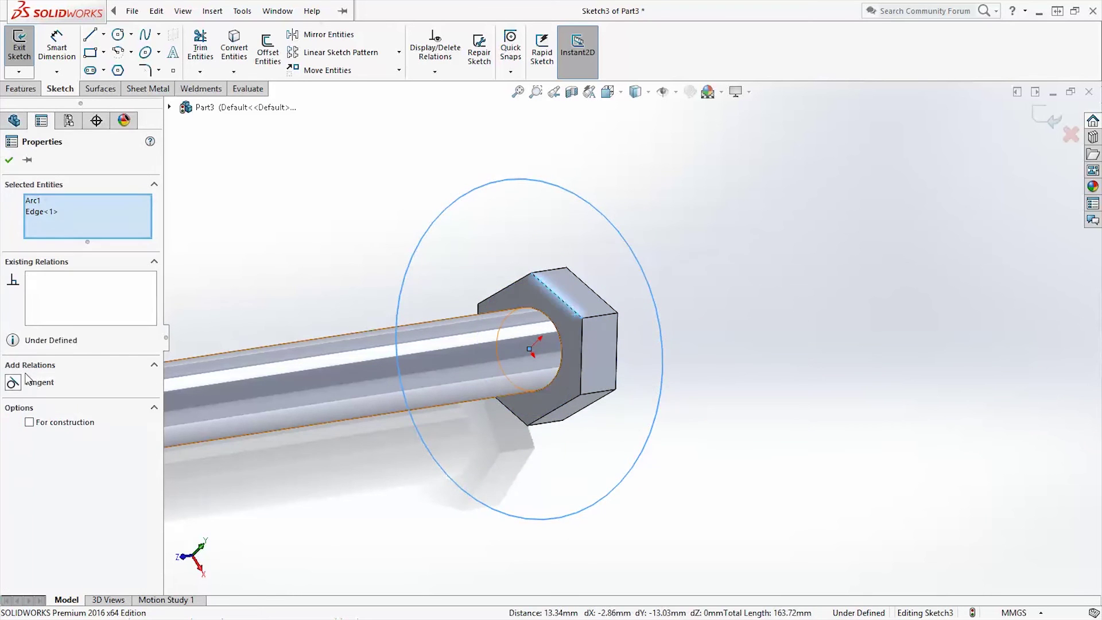
pyautogui.click(25, 380)
pyautogui.click(719, 259)
# Chamfer the head's underside corners with an extruded cut from the circle, 8 mm deep, flipped to cut outside, with a 50° draft.
pyautogui.click(20, 89)
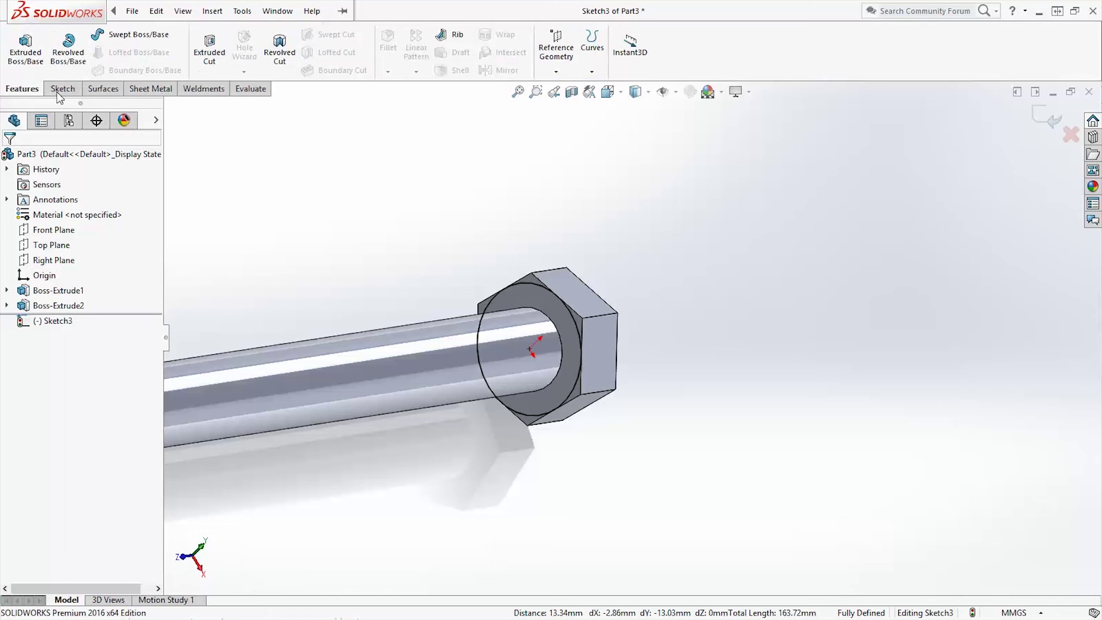
pyautogui.click(217, 63)
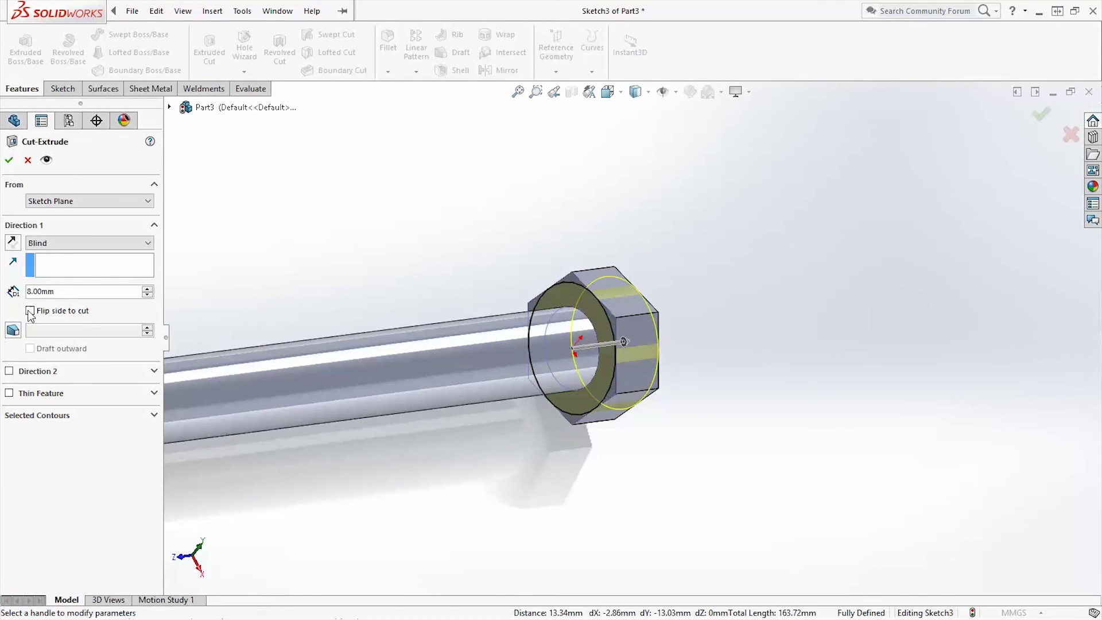
pyautogui.click(30, 311)
pyautogui.scroll(-3, 540, 325)
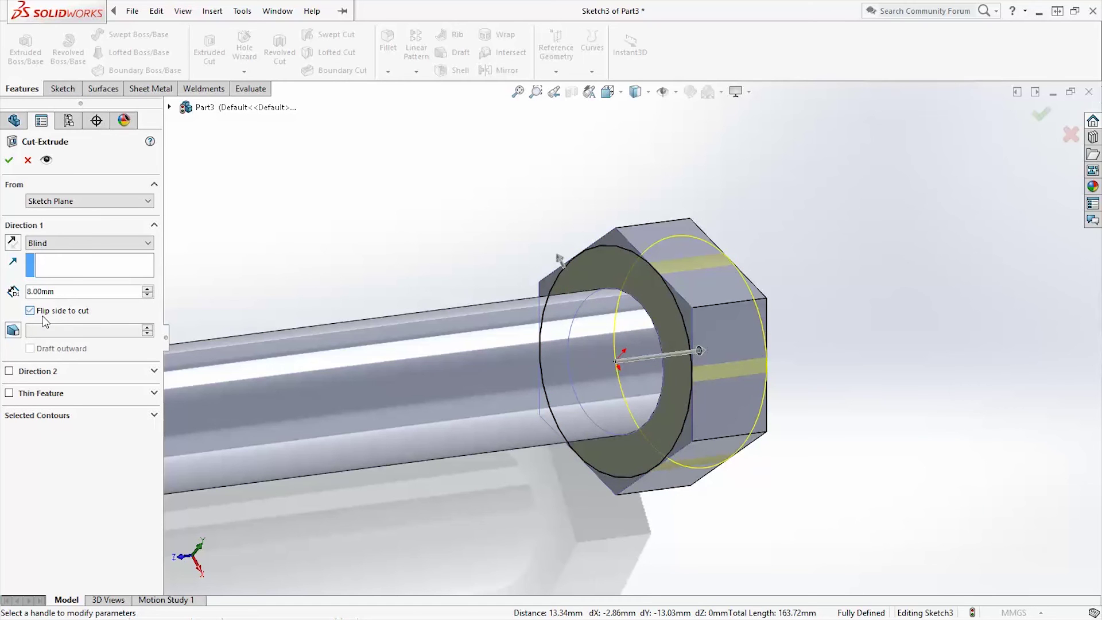
pyautogui.click(12, 330)
pyautogui.write('50.00deg')
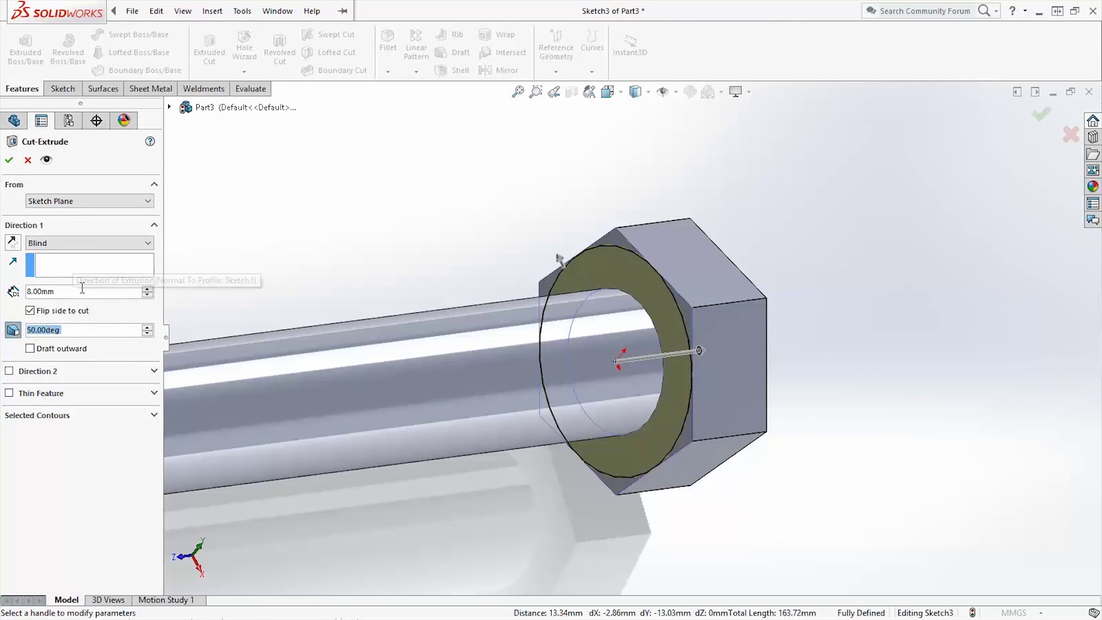
pyautogui.click(8, 161)
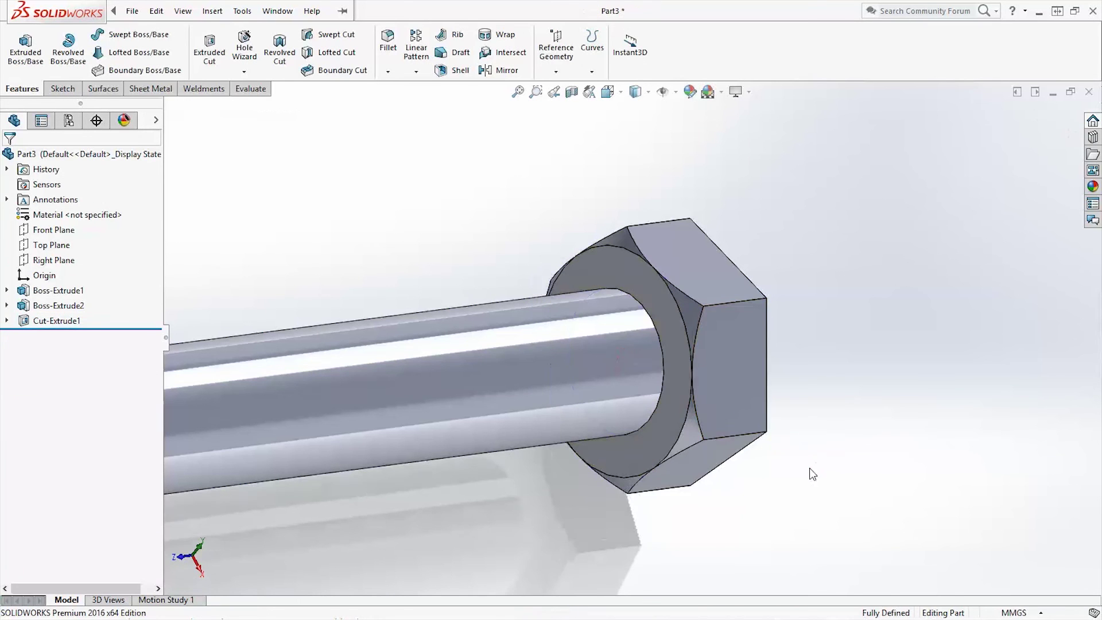
# Start a sketch on the head's outer hexagonal face and draw an origin-centred circle 19 mm in diameter that touches the hexagon's sides.
pyautogui.moveTo(809, 474); pyautogui.dragTo(736, 427, button='middle')
pyautogui.scroll(4, 773, 463)
pyautogui.click(678, 357)
pyautogui.moveTo(774, 380); pyautogui.dragTo(643, 344, button='middle')
pyautogui.click(61, 88)
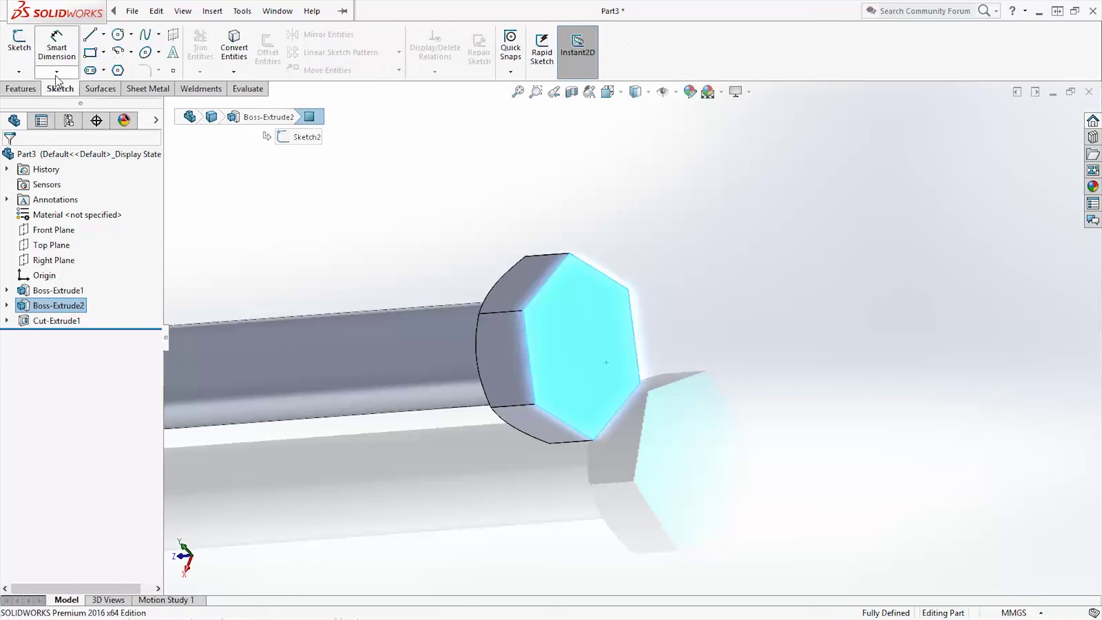
pyautogui.click(19, 41)
pyautogui.click(118, 34)
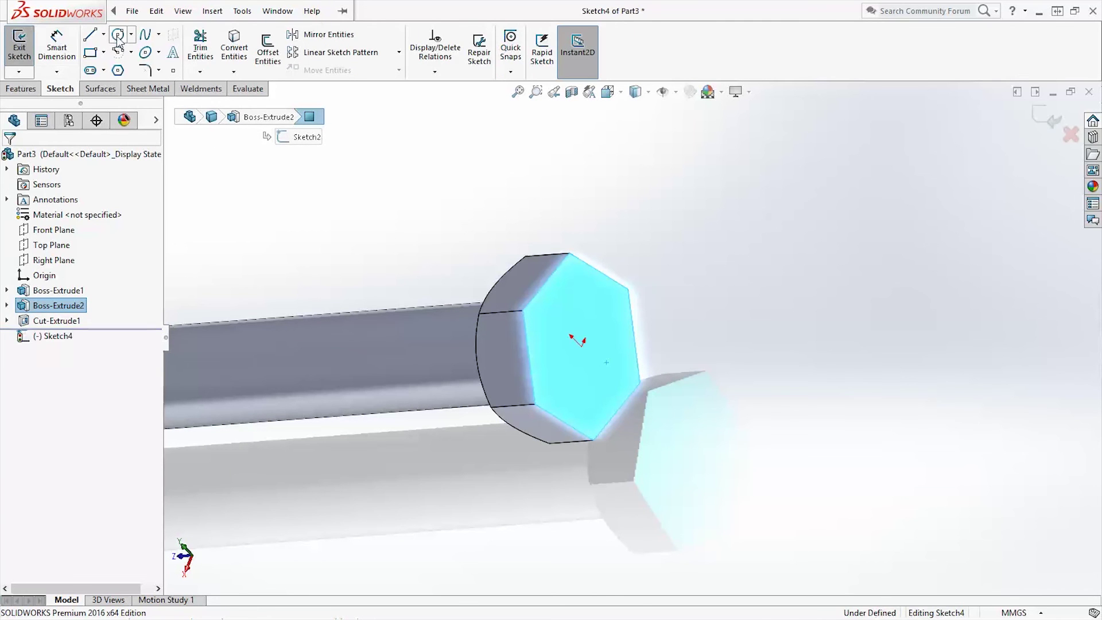
pyautogui.click(581, 344)
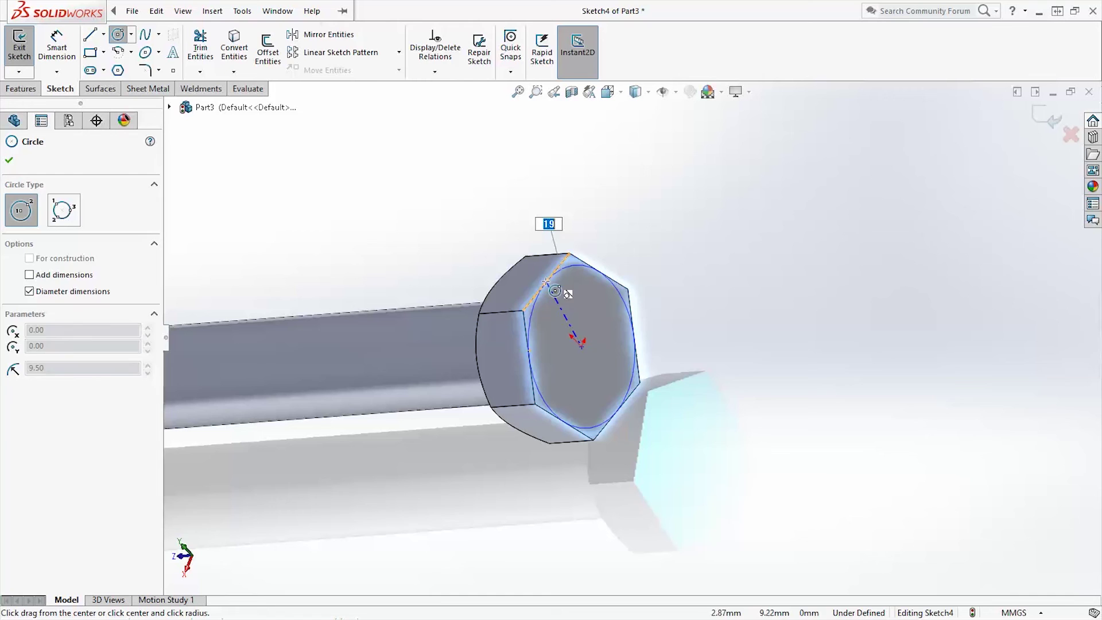
pyautogui.click(554, 291)
# Chamfer the head's outer corners with a blind extruded cut from the circle, 8 mm deep, flipped to cut outside, with a 50° draft.
pyautogui.click(23, 91)
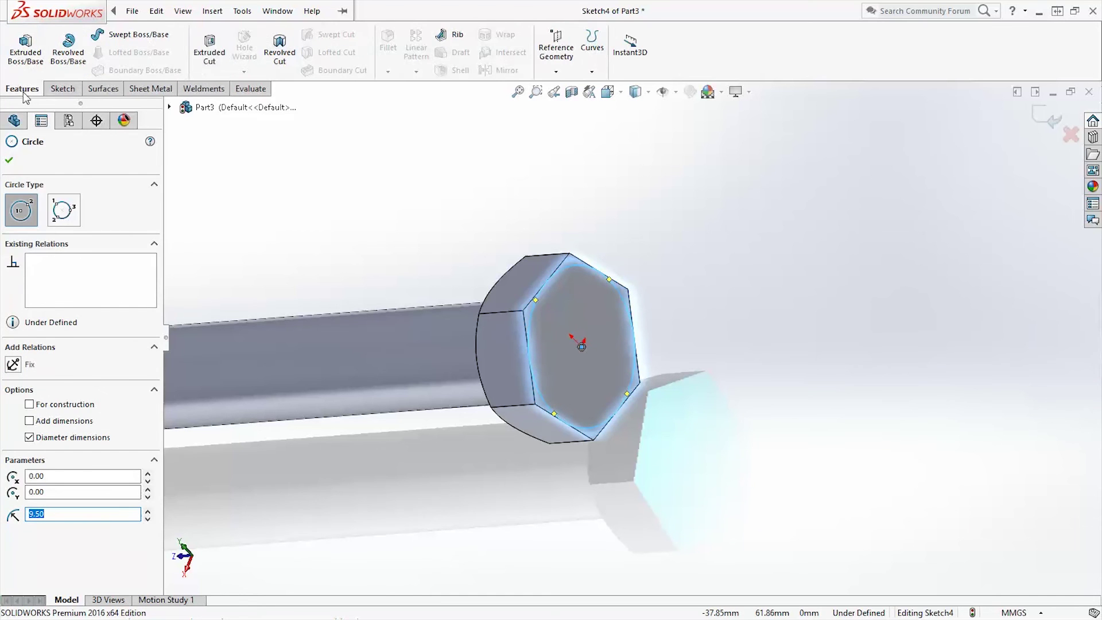
pyautogui.click(217, 46)
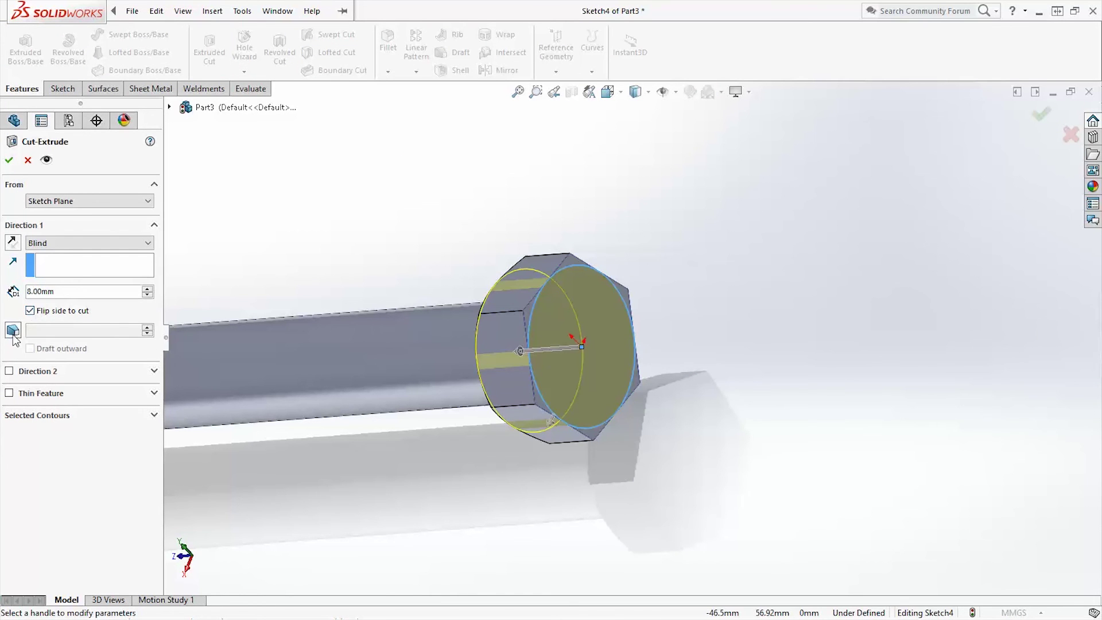
pyautogui.moveTo(597, 437); pyautogui.dragTo(556, 453, button='middle')
pyautogui.click(12, 330)
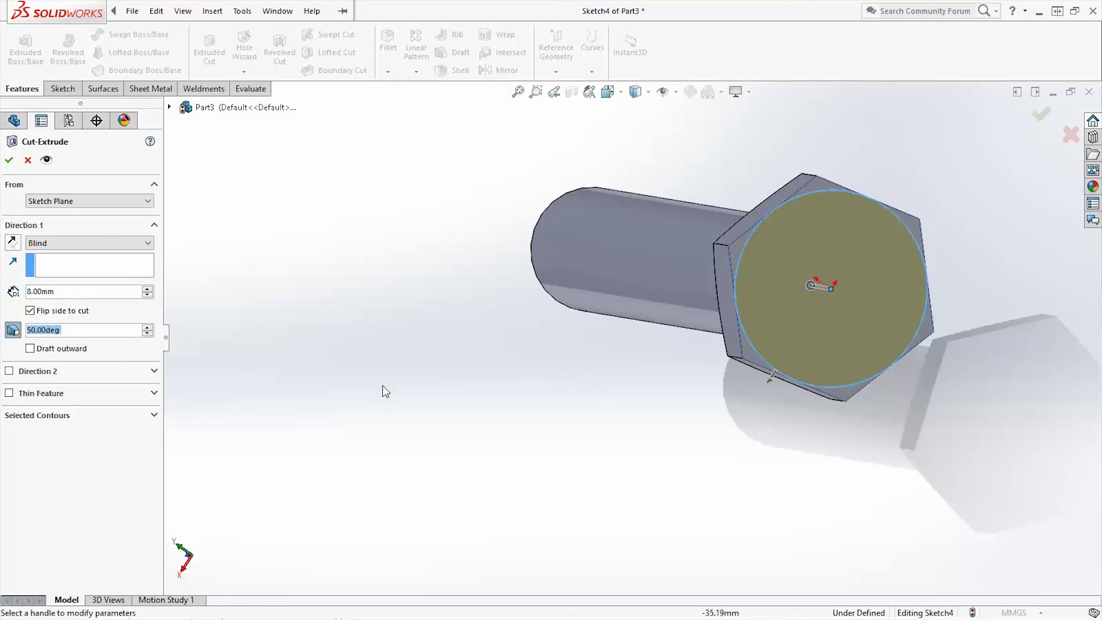
pyautogui.scroll(4, 621, 341)
pyautogui.scroll(-3, 860, 297)
pyautogui.scroll(-2, 633, 343)
pyautogui.moveTo(633, 343); pyautogui.dragTo(683, 355, button='middle')
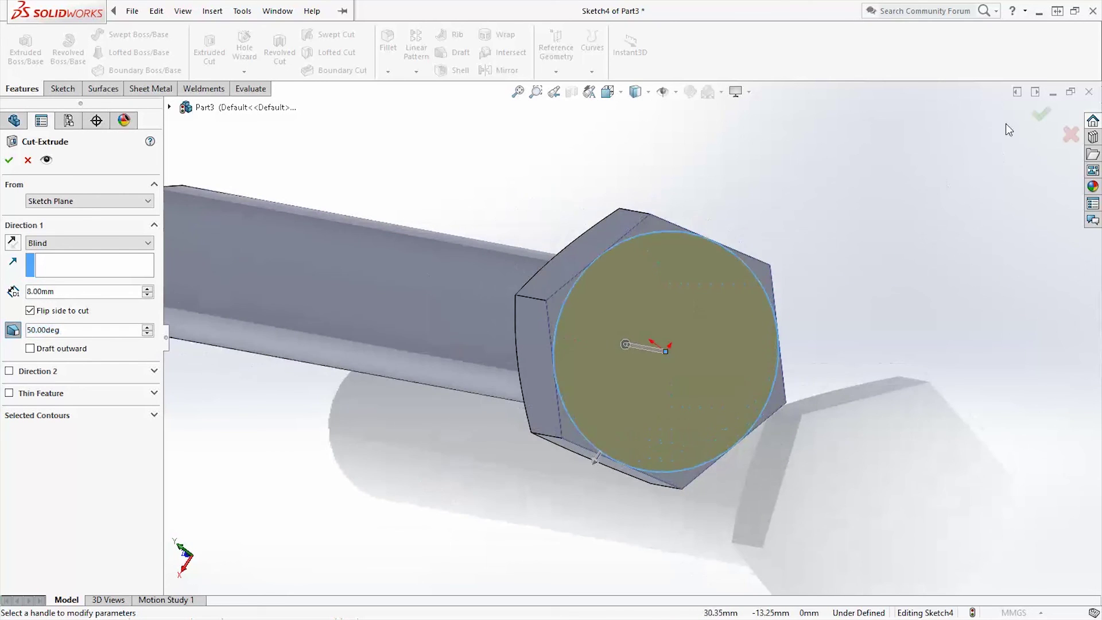
pyautogui.press('Return')
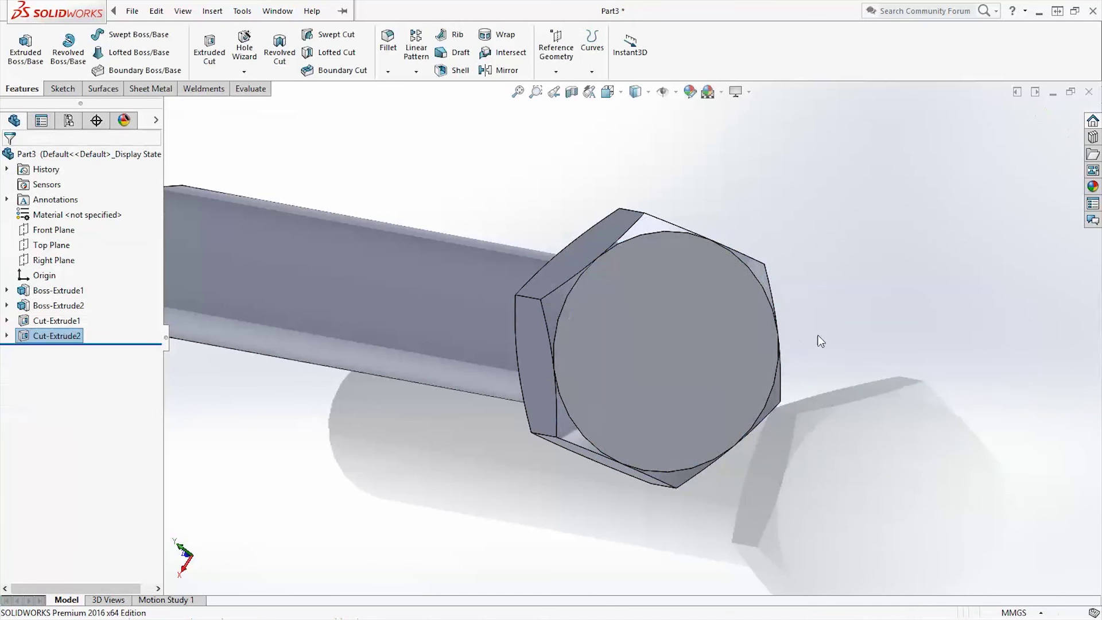
# Start a Thread feature on the shank's circular edge at the head and offset its start by 35 mm.
pyautogui.click(817, 340)
pyautogui.scroll(3, 827, 356)
pyautogui.moveTo(803, 377); pyautogui.dragTo(901, 324, button='middle')
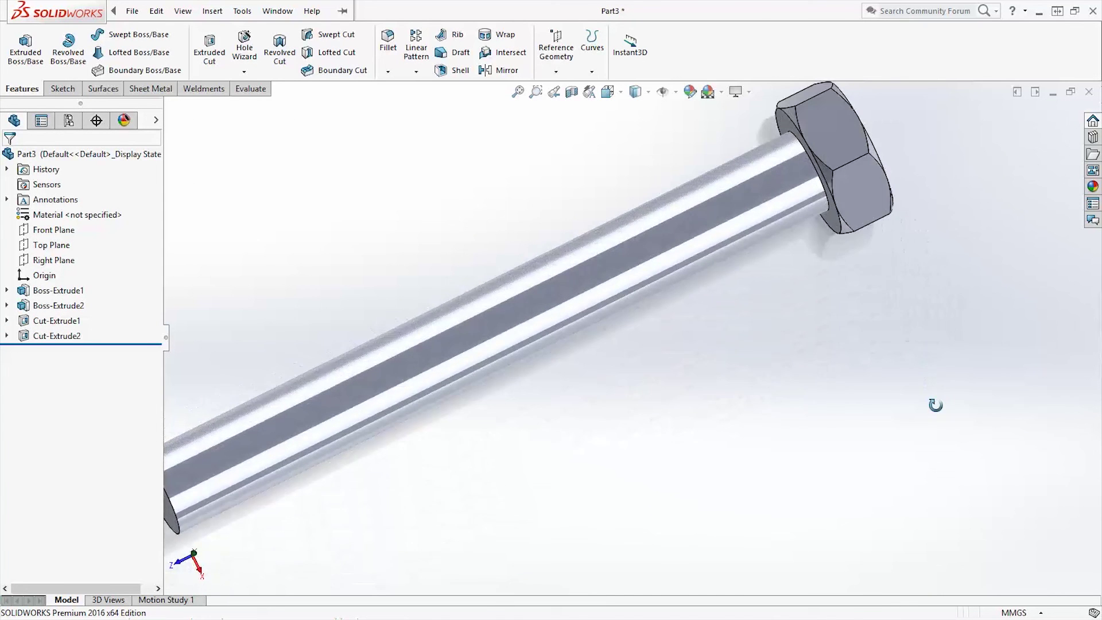
pyautogui.scroll(5, 937, 430)
pyautogui.moveTo(937, 431); pyautogui.dragTo(746, 339, button='middle')
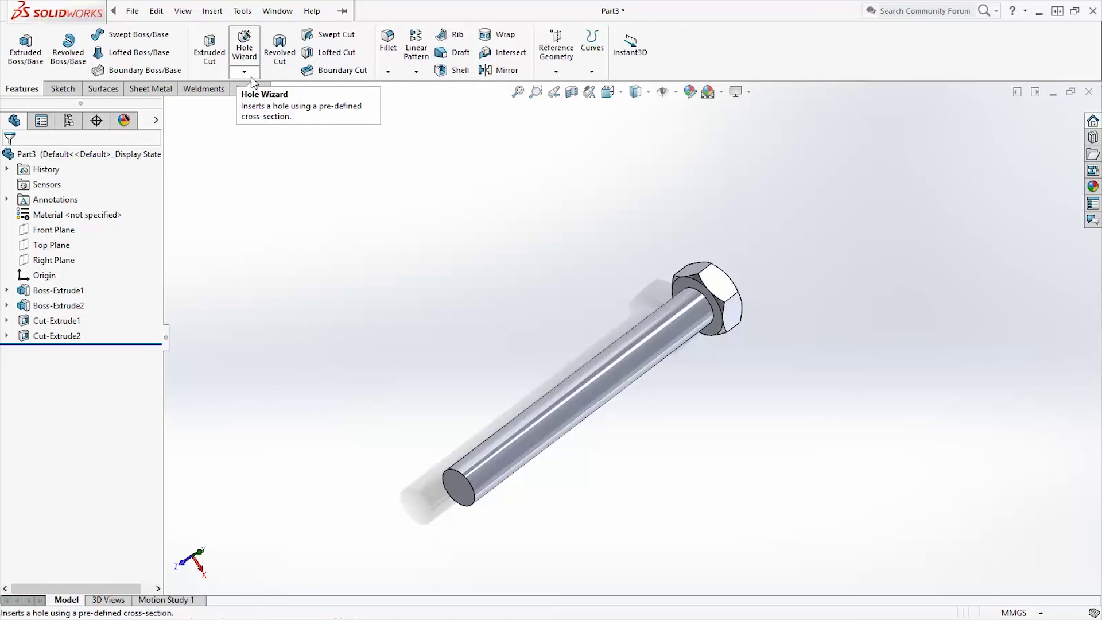
pyautogui.click(250, 73)
pyautogui.click(256, 106)
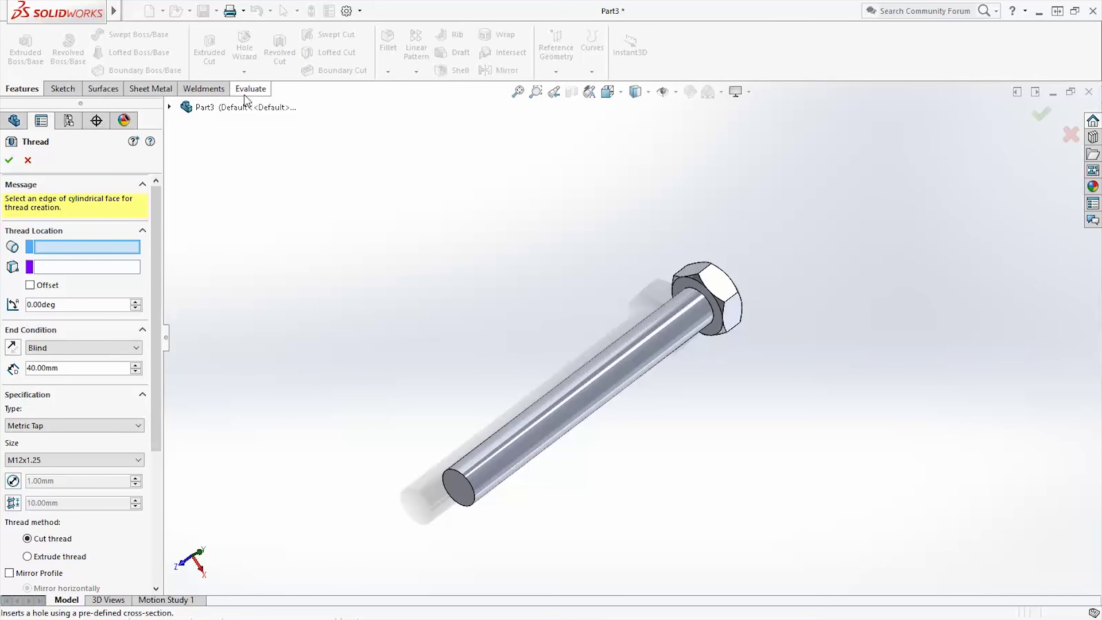
pyautogui.click(705, 300)
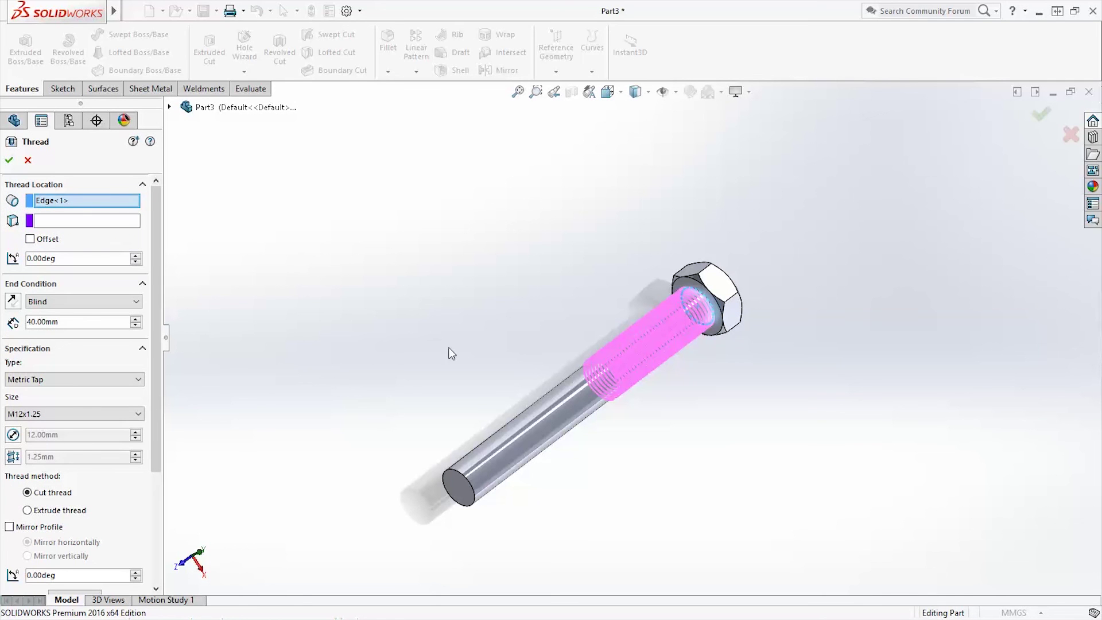
pyautogui.click(46, 244)
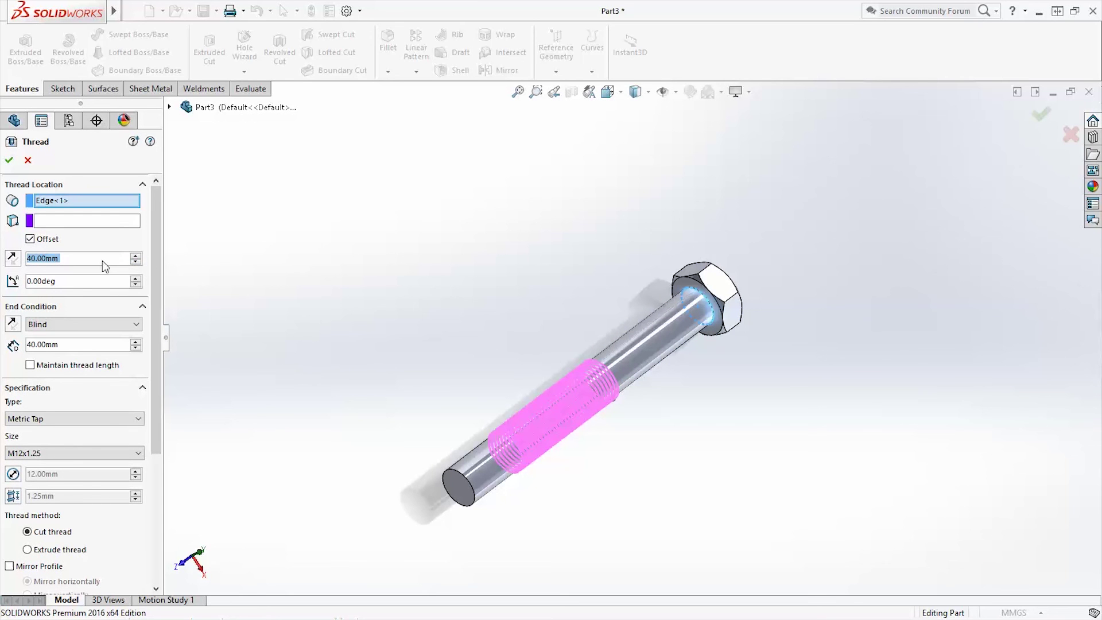
pyautogui.write('35')
pyautogui.press('Return')
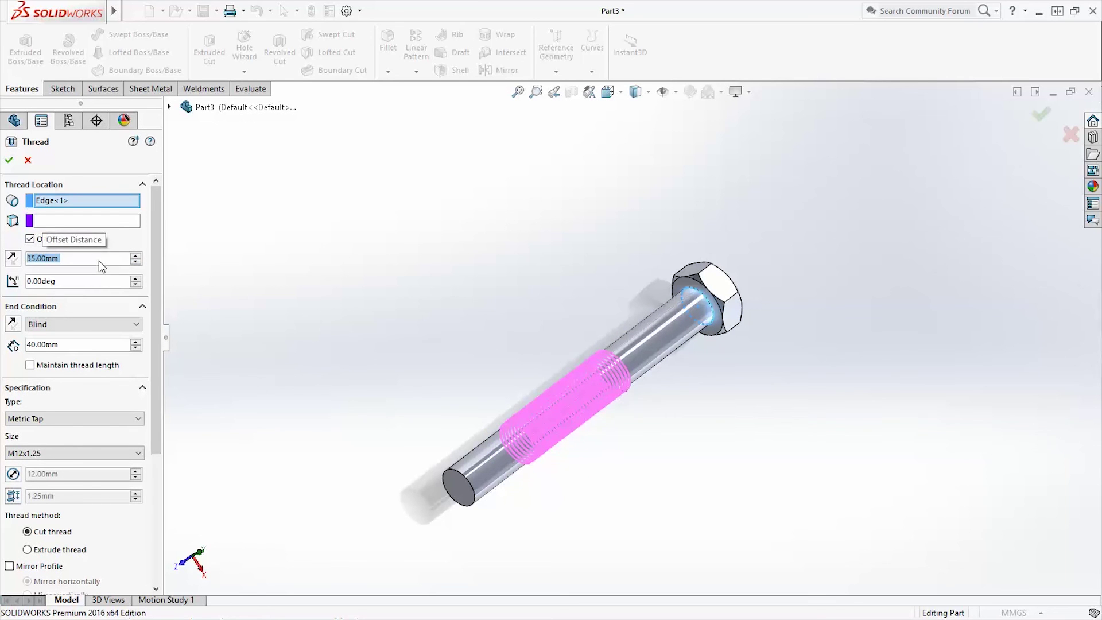
# Set the thread's blind length to 70 mm and its type to Metric Die at size M12x1.25, and create the cut thread.
pyautogui.click(136, 341)
pyautogui.click(136, 341)
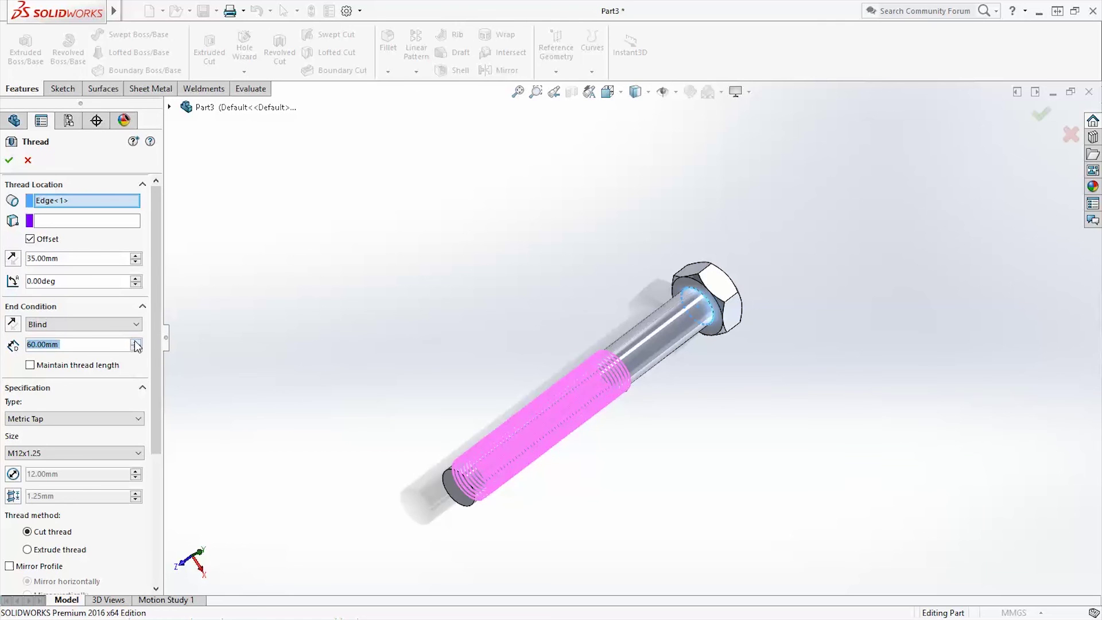
pyautogui.click(135, 341)
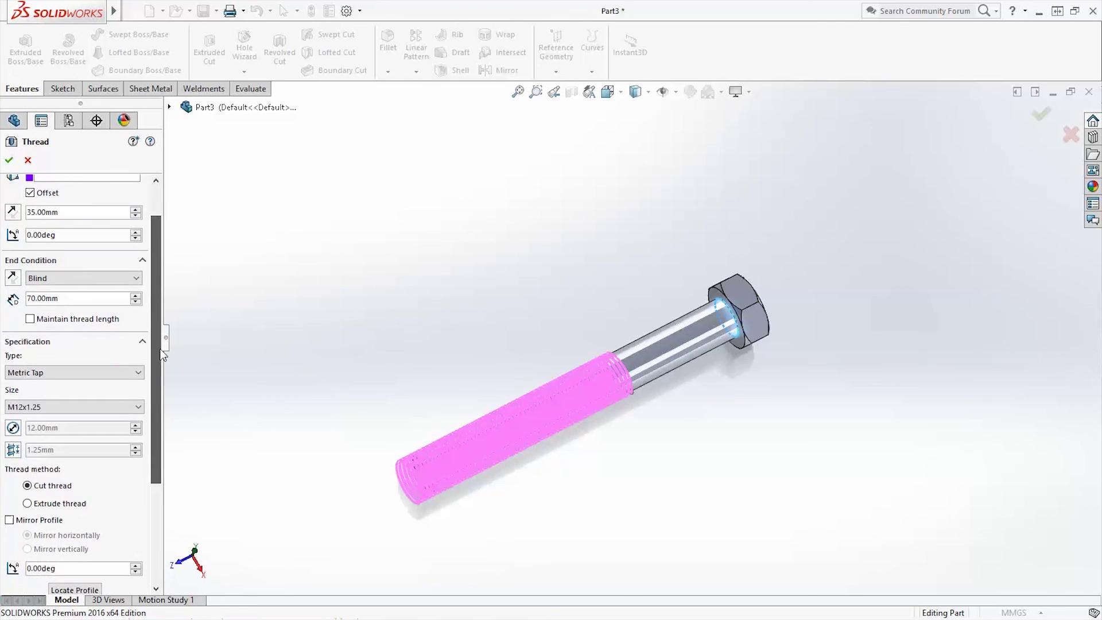
pyautogui.moveTo(159, 349); pyautogui.dragTo(161, 383)
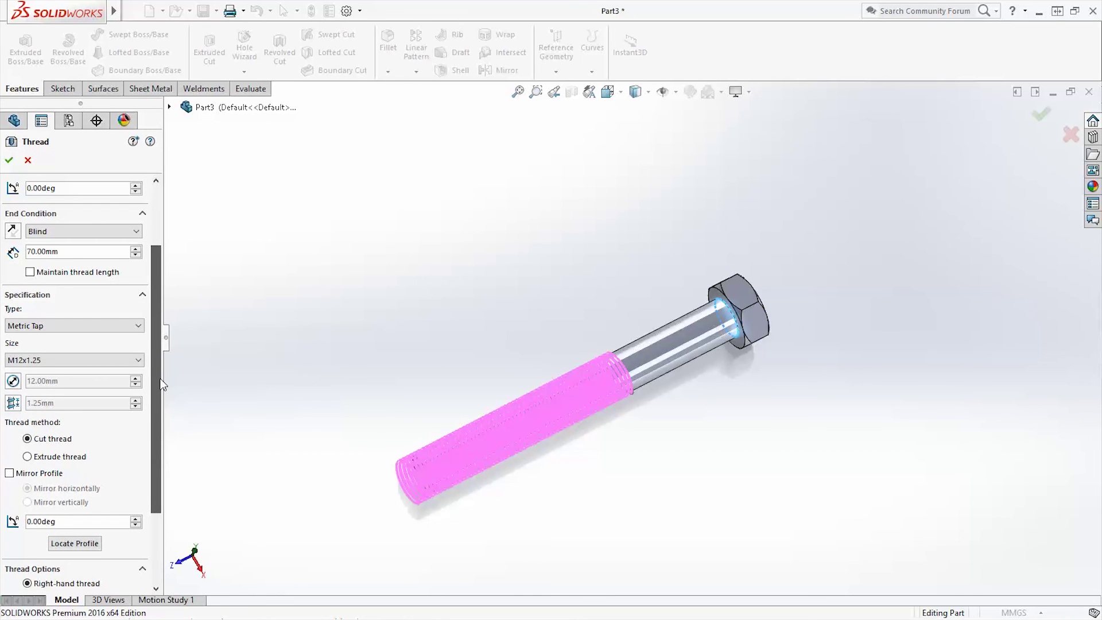
pyautogui.moveTo(160, 379)
pyautogui.mouseDown()
pyautogui.moveTo(161, 366)
pyautogui.moveTo(153, 372)
pyautogui.mouseUp()
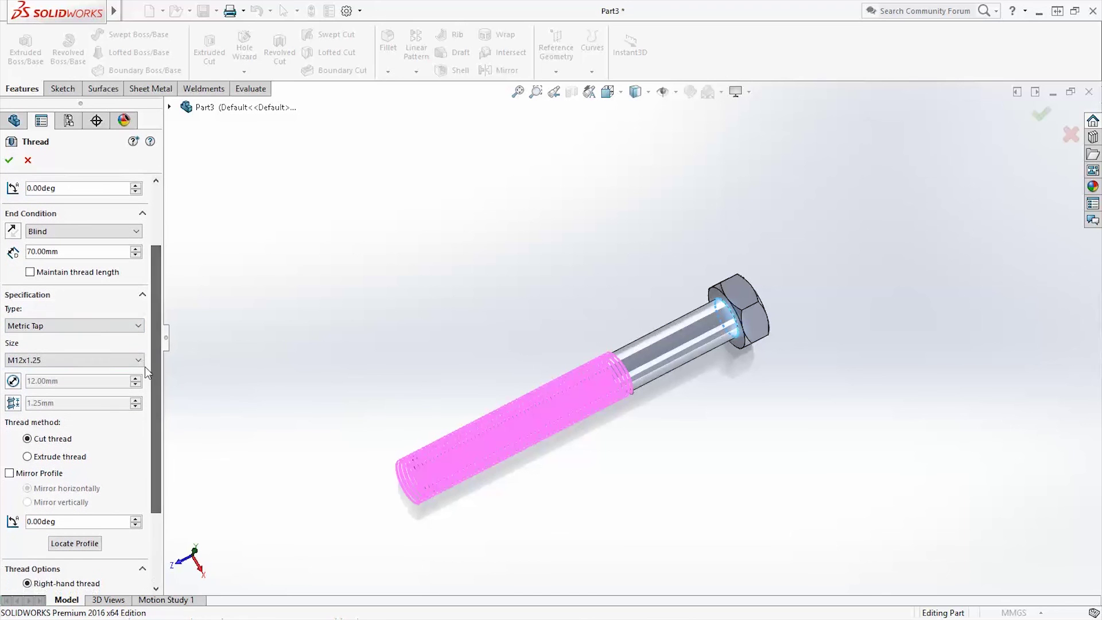
pyautogui.click(95, 330)
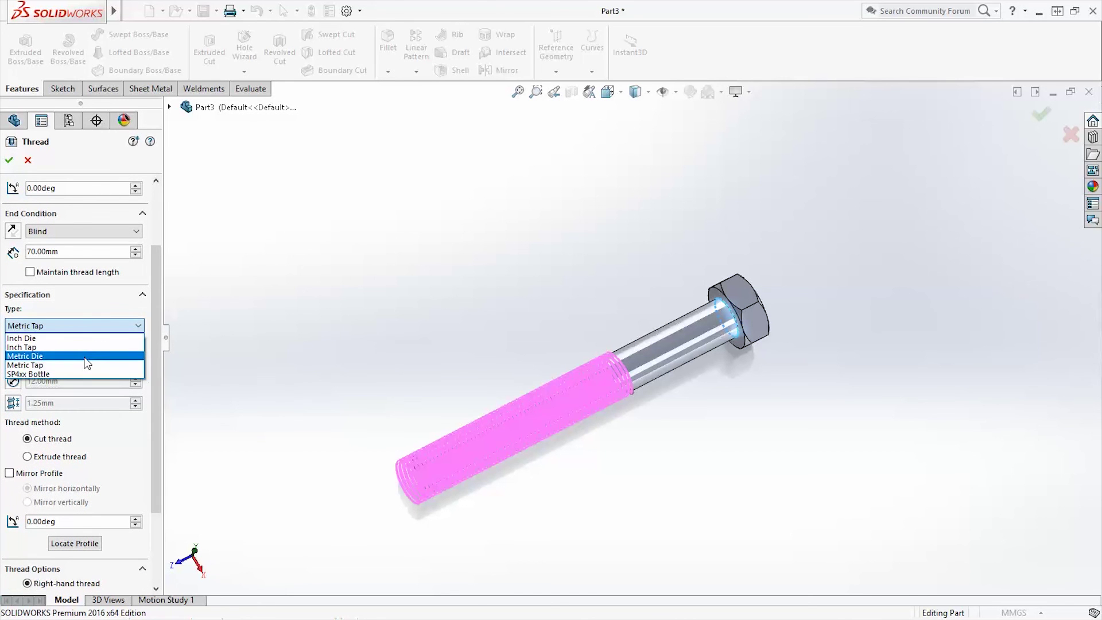
pyautogui.click(86, 357)
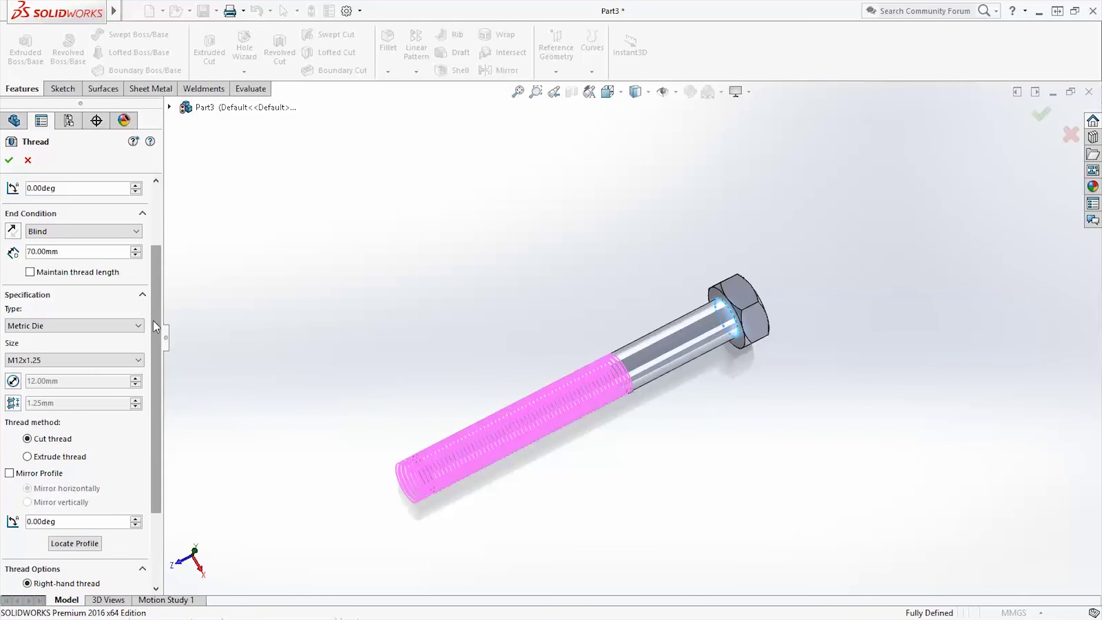
pyautogui.moveTo(153, 321); pyautogui.dragTo(155, 402)
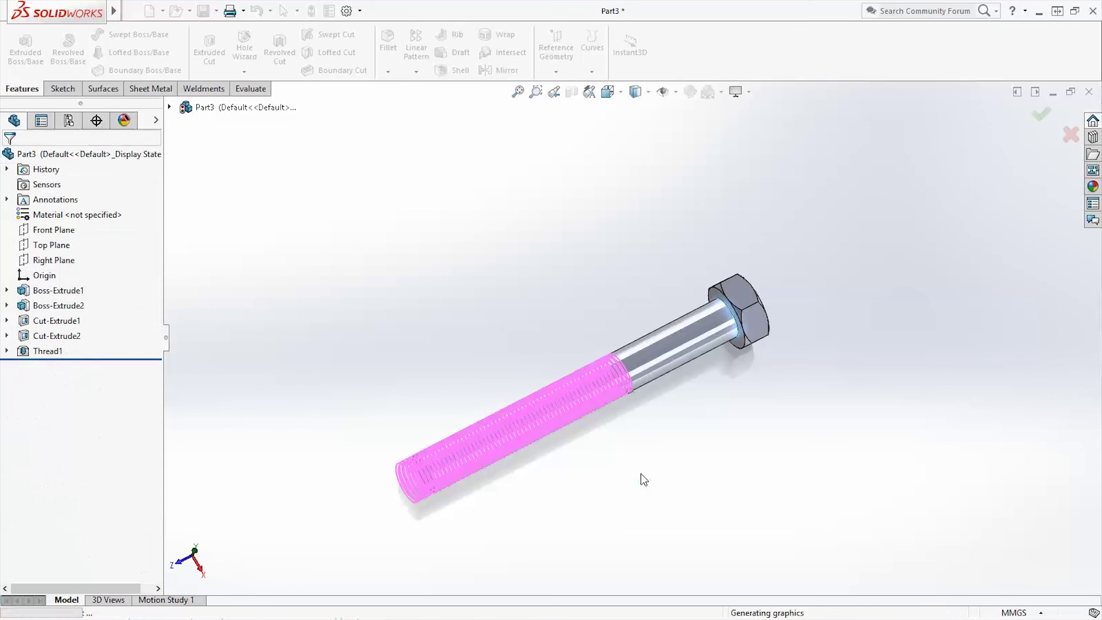
# Save the threaded bolt part as bolt1 in the folder 20.
pyautogui.scroll(-5, 546, 411)
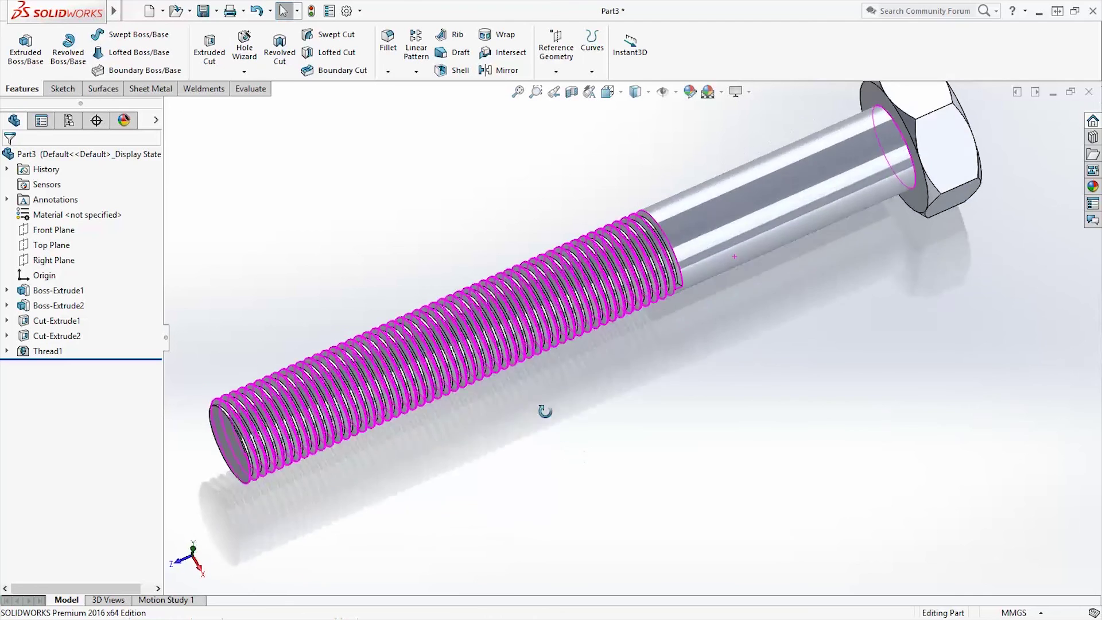
pyautogui.scroll(5, 454, 391)
pyautogui.moveTo(541, 374); pyautogui.dragTo(456, 294, button='middle')
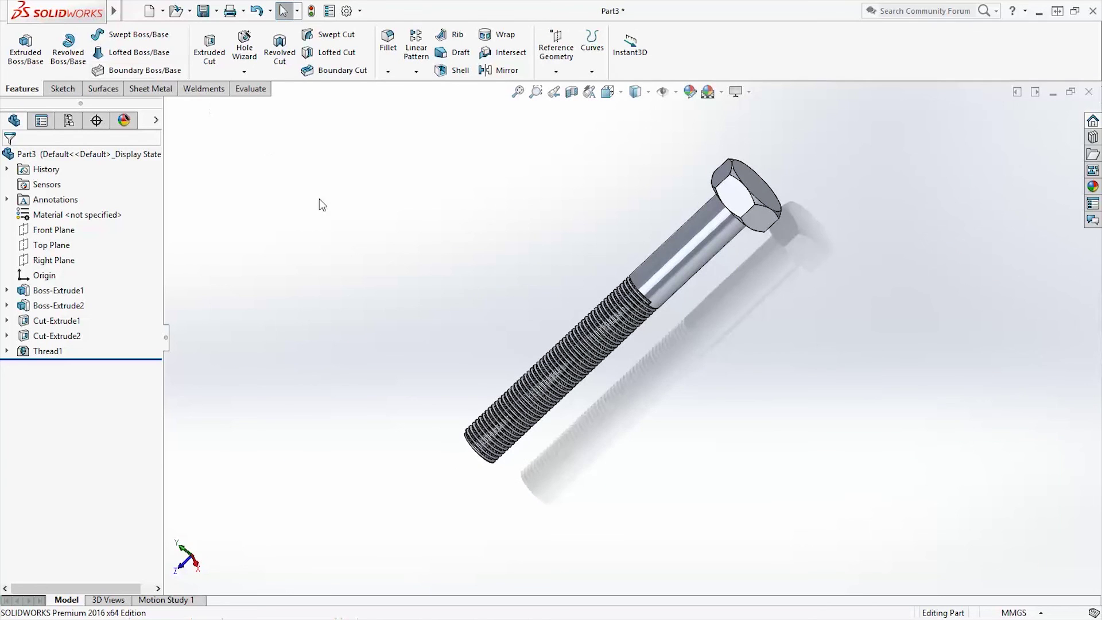
pyautogui.click(132, 11)
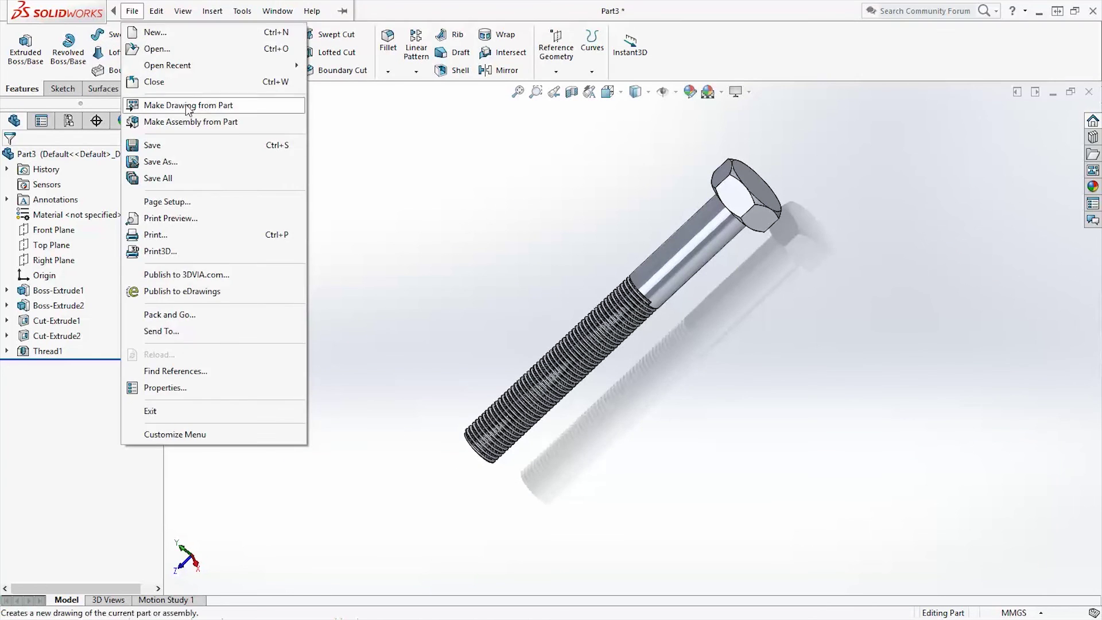
pyautogui.click(198, 165)
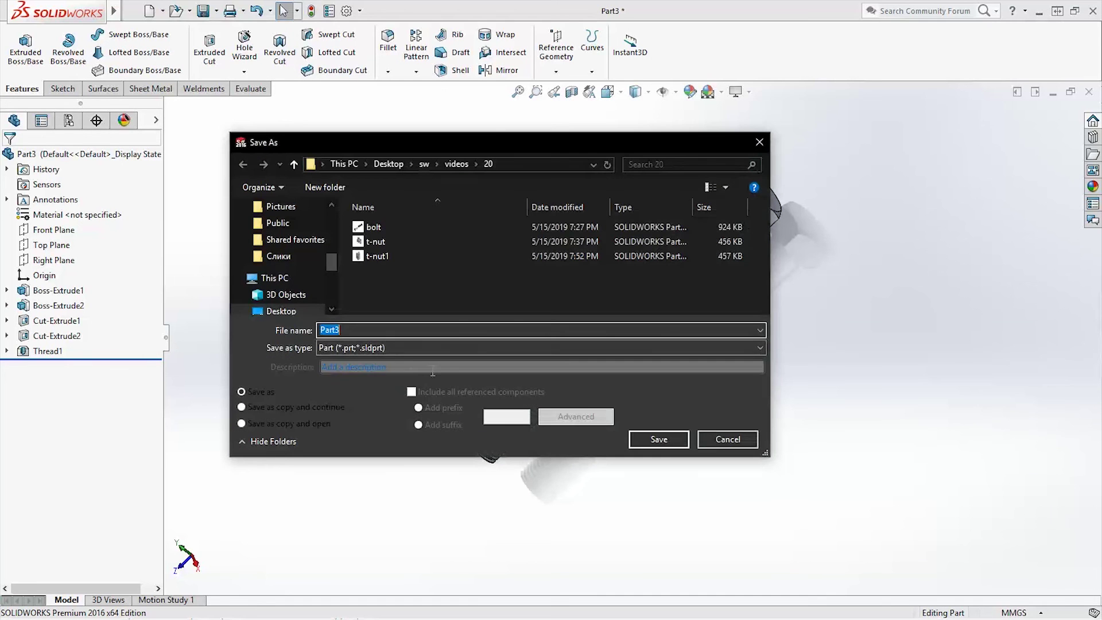
pyautogui.write('bolt1')
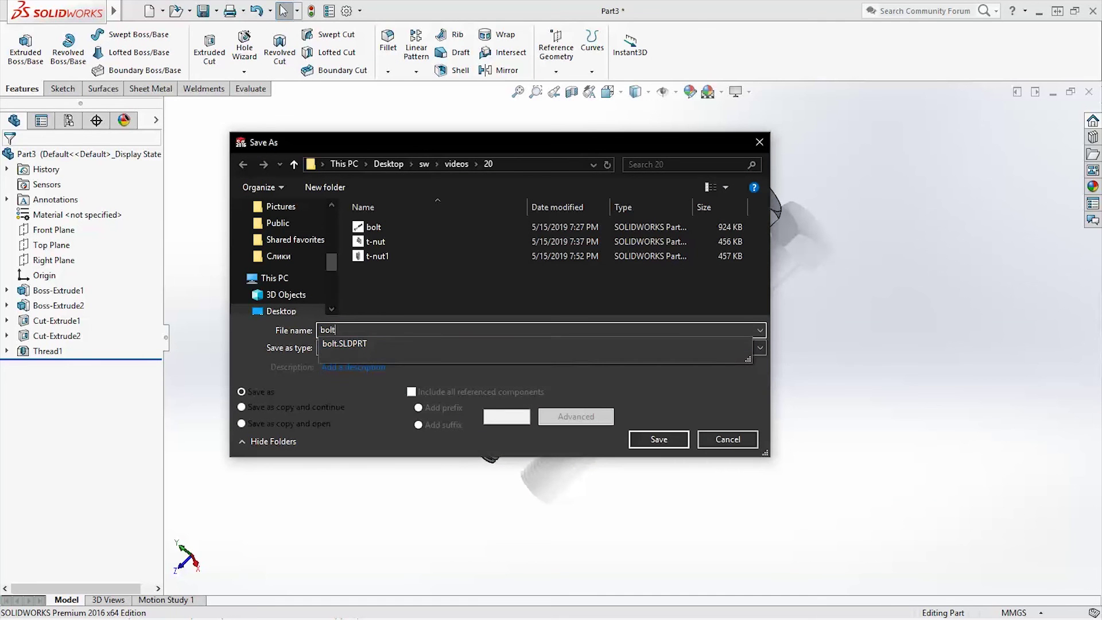
pyautogui.click(679, 439)
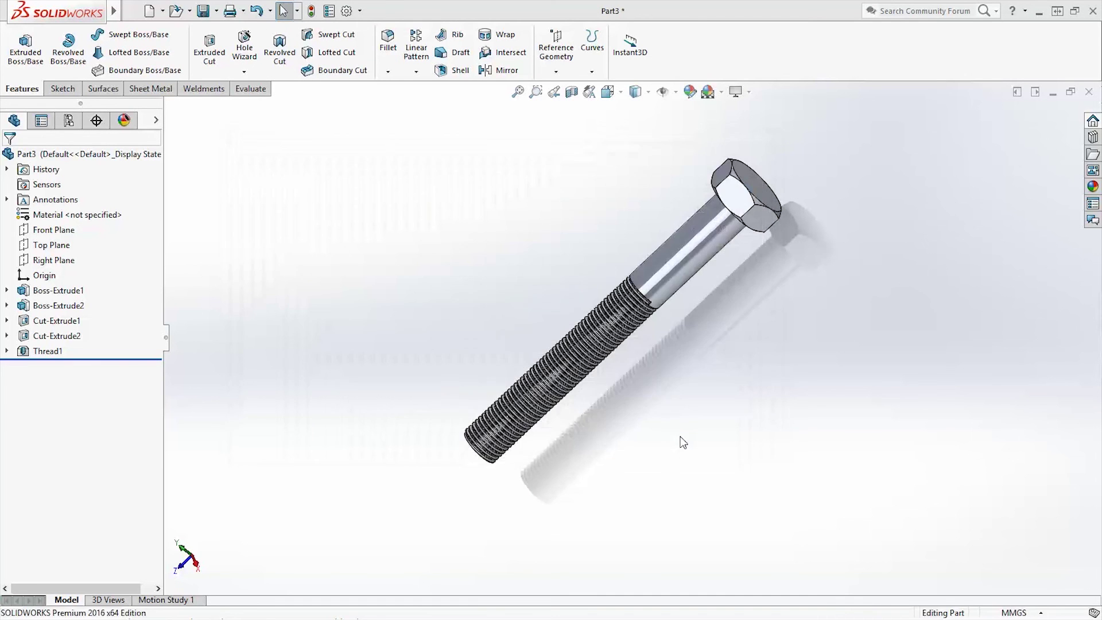
# Create a new assembly from the bolt part and place bolt1 as its first component.
pyautogui.click(529, 265)
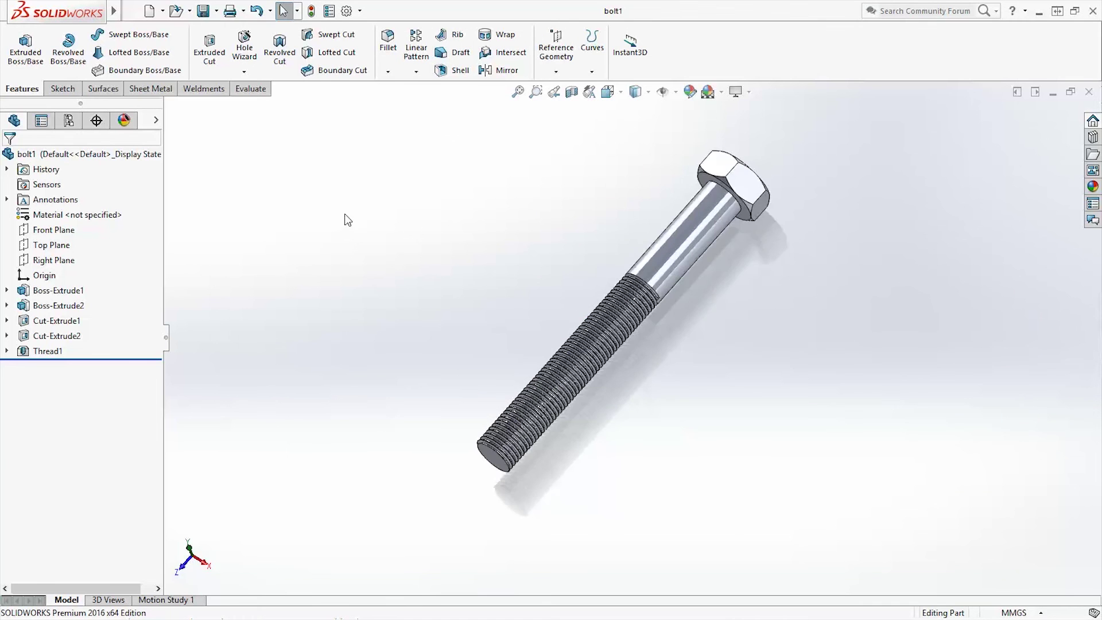
pyautogui.moveTo(390, 270); pyautogui.dragTo(469, 219, button='middle')
pyautogui.click(130, 12)
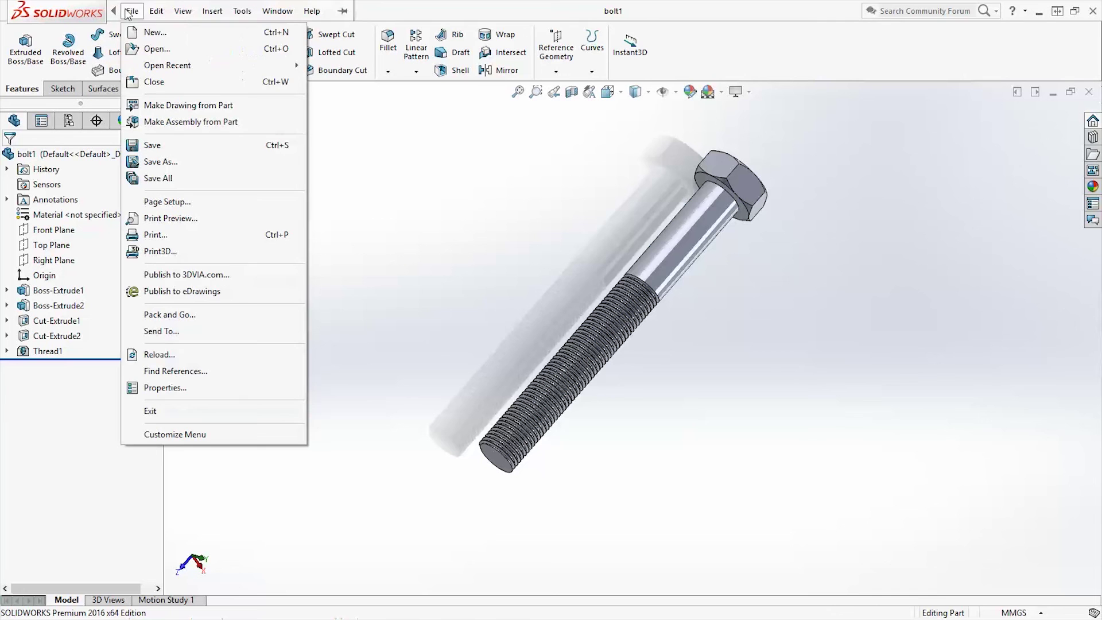
pyautogui.click(191, 125)
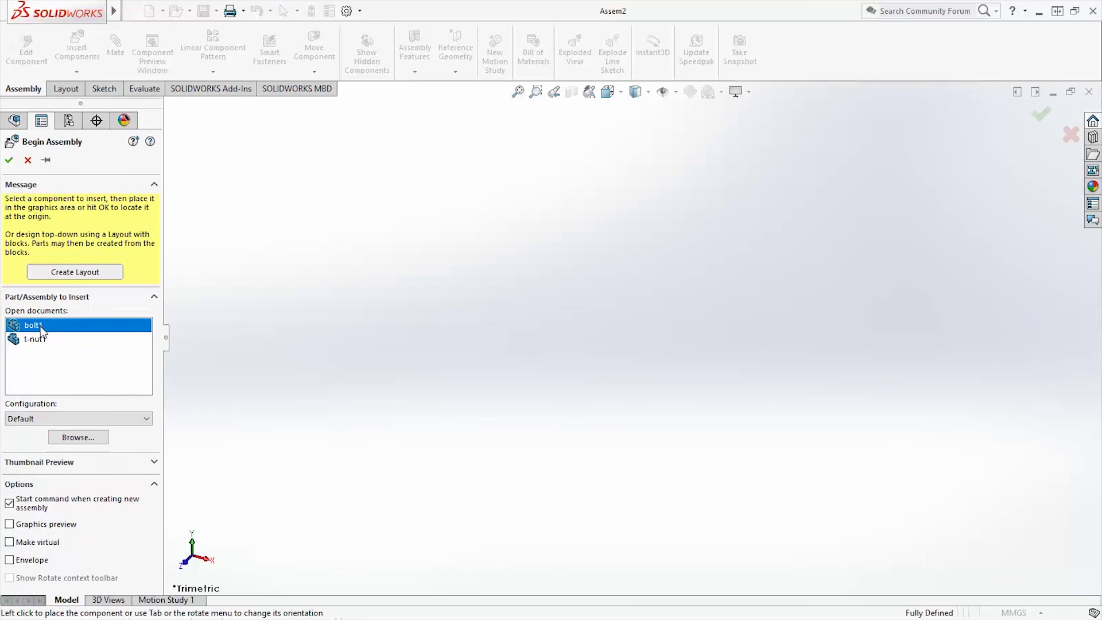
pyautogui.click(492, 283)
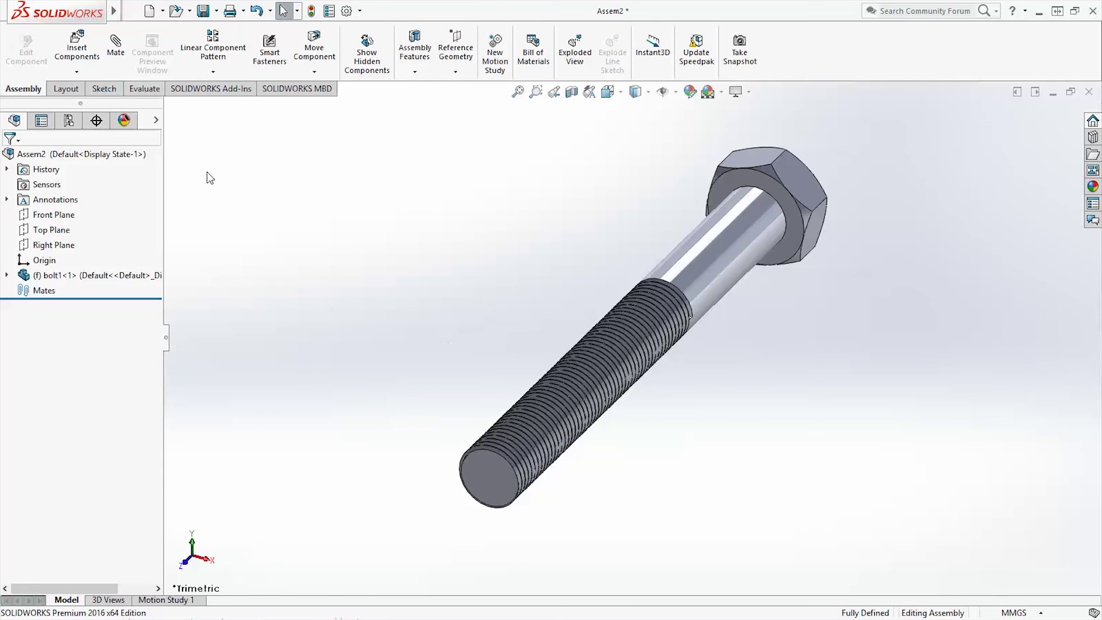
# Insert the t-nut1 part into the assembly near the bolt's threaded end.
pyautogui.click(77, 47)
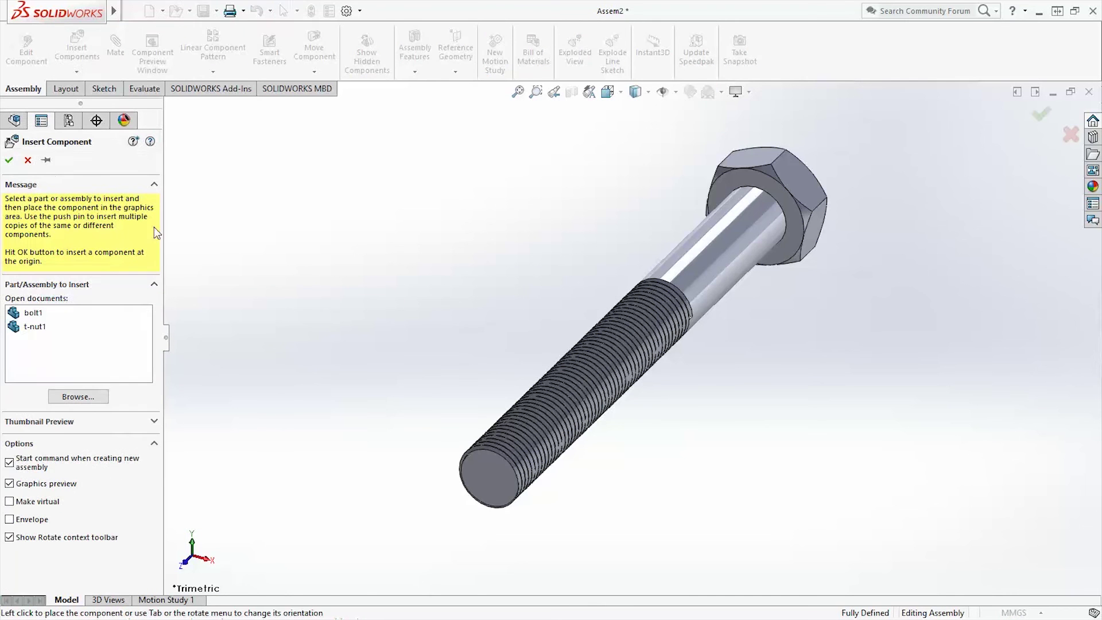
pyautogui.click(41, 326)
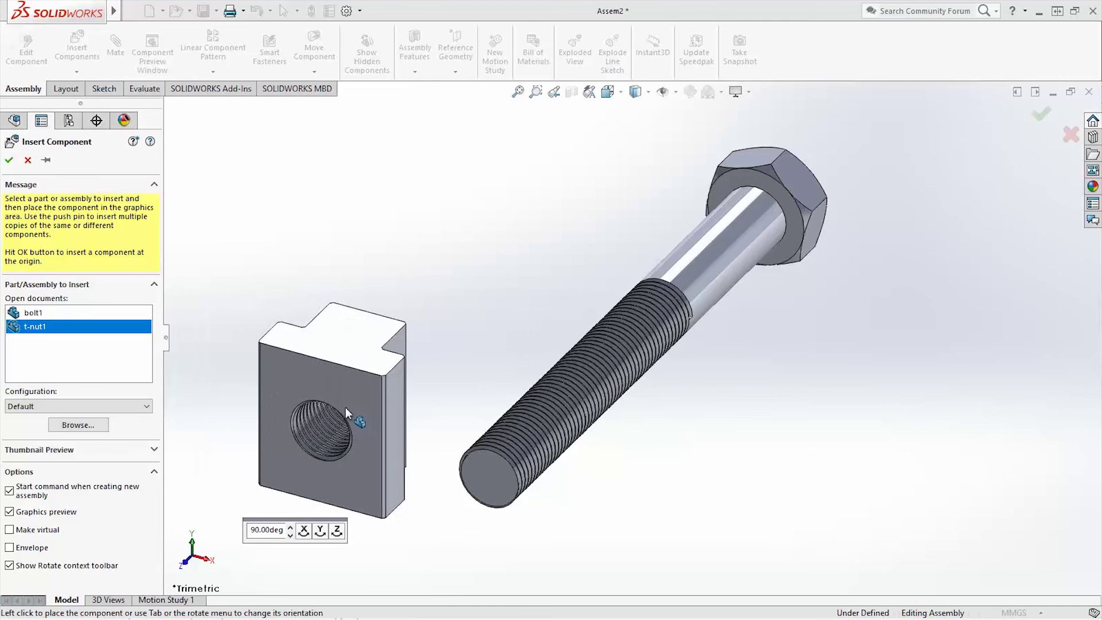
pyautogui.click(454, 498)
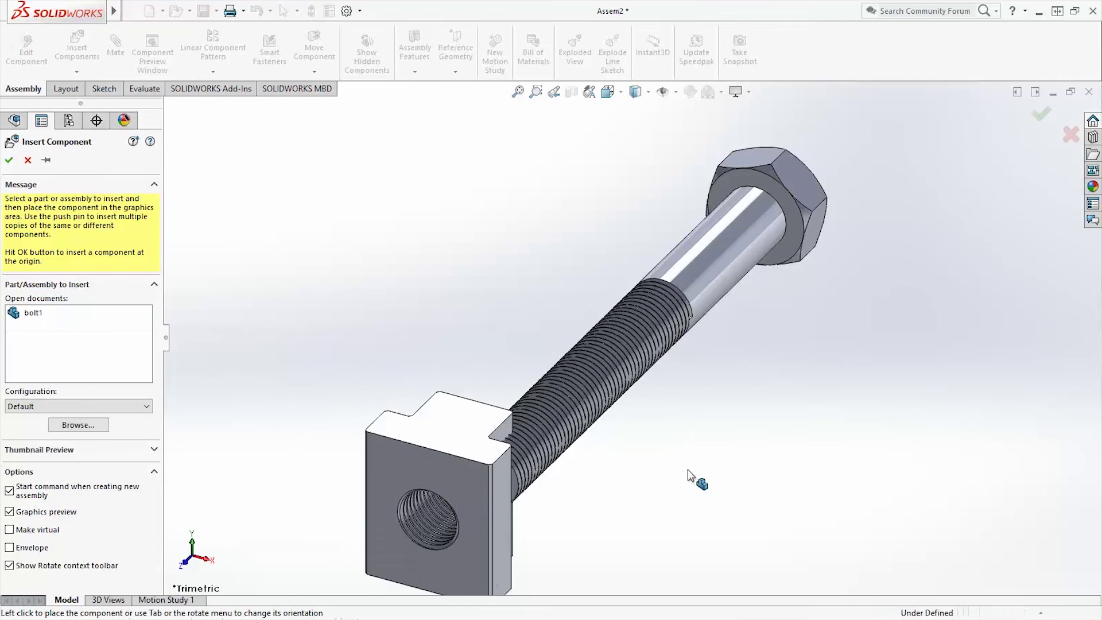
# Move the T-nut off the bolt so it sits clear beyond the threaded end.
pyautogui.moveTo(688, 475); pyautogui.dragTo(539, 468, button='middle')
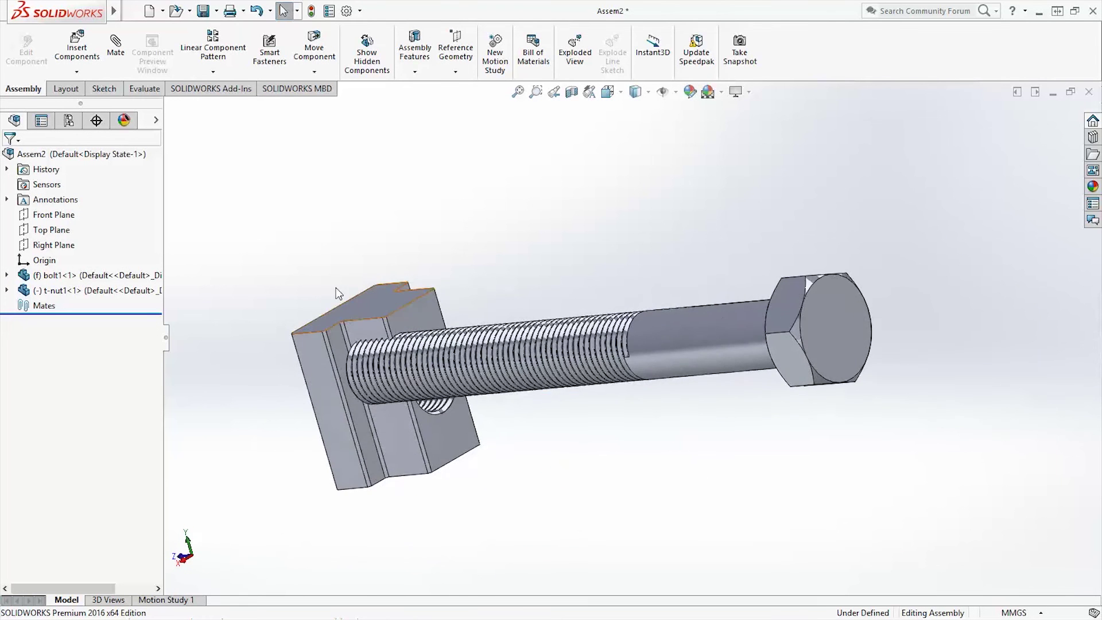
pyautogui.scroll(2, 643, 348)
pyautogui.click(654, 355)
pyautogui.moveTo(444, 317); pyautogui.dragTo(340, 298)
pyautogui.moveTo(362, 354); pyautogui.dragTo(511, 372, button='middle')
pyautogui.click(469, 417)
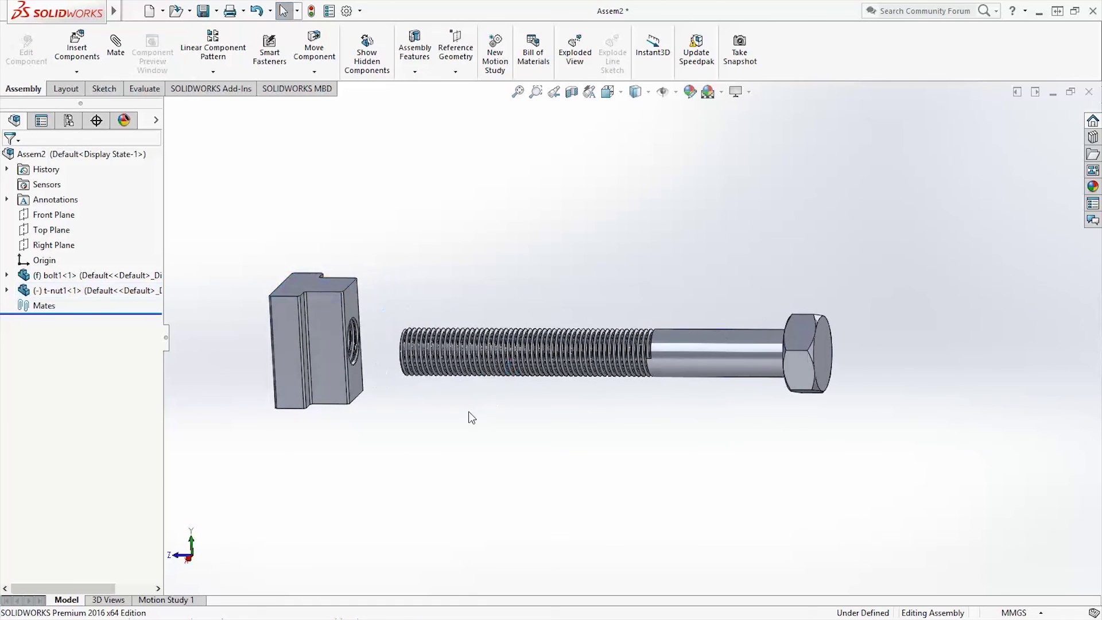
# Start a mechanical screw mate set to 1 revolution/mm and select the threaded face inside the T-nut's hole.
pyautogui.click(115, 43)
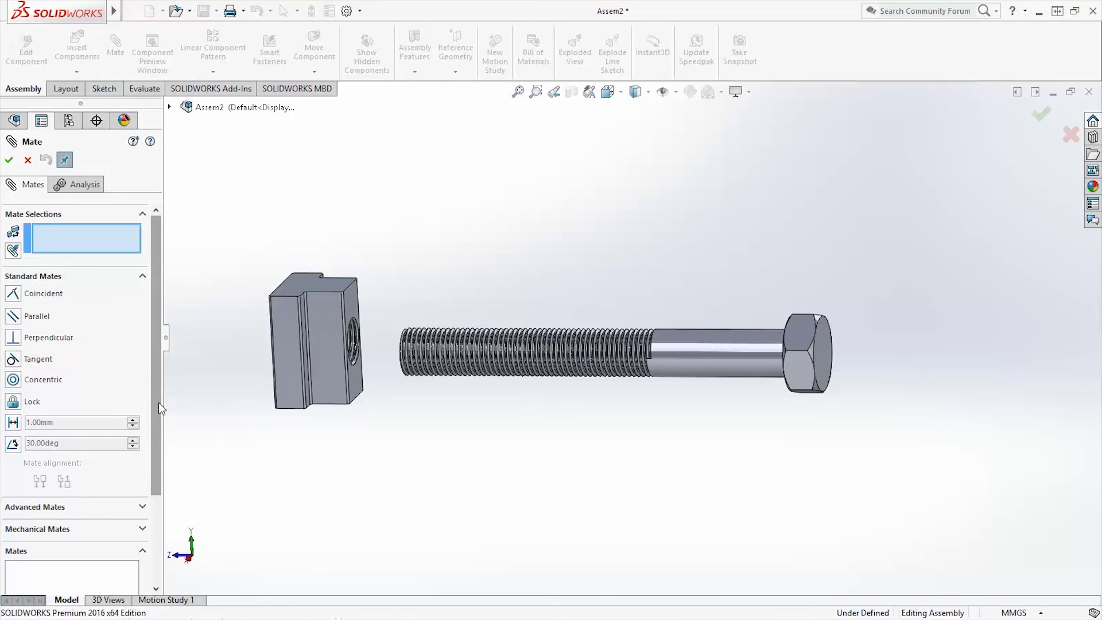
pyautogui.scroll(-3, 159, 401)
pyautogui.click(53, 471)
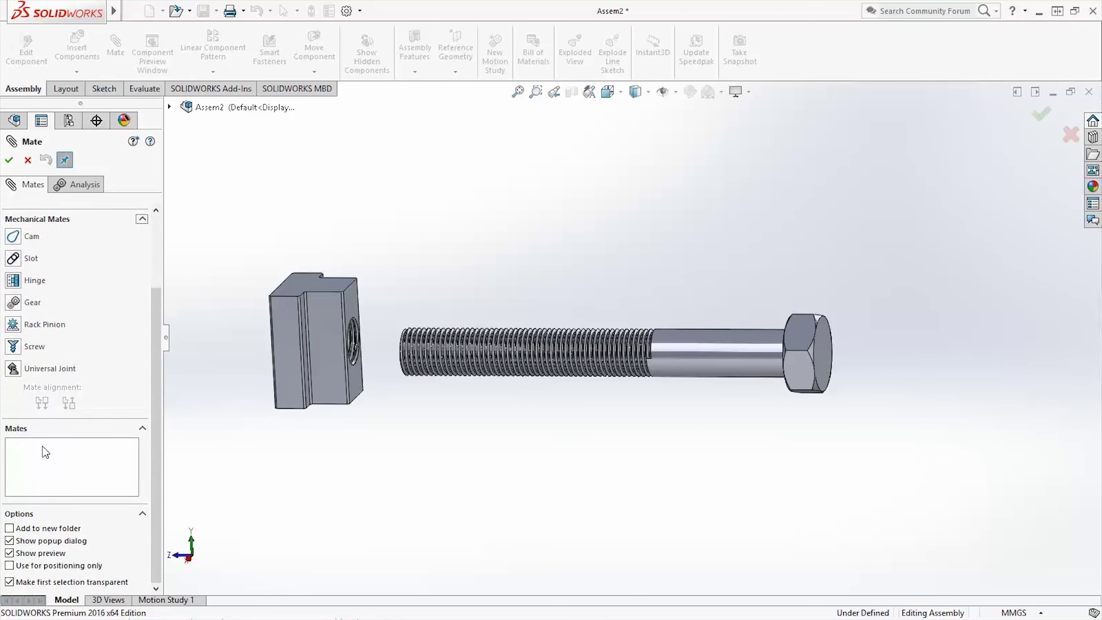
pyautogui.click(12, 346)
pyautogui.moveTo(411, 499); pyautogui.dragTo(375, 489, button='middle')
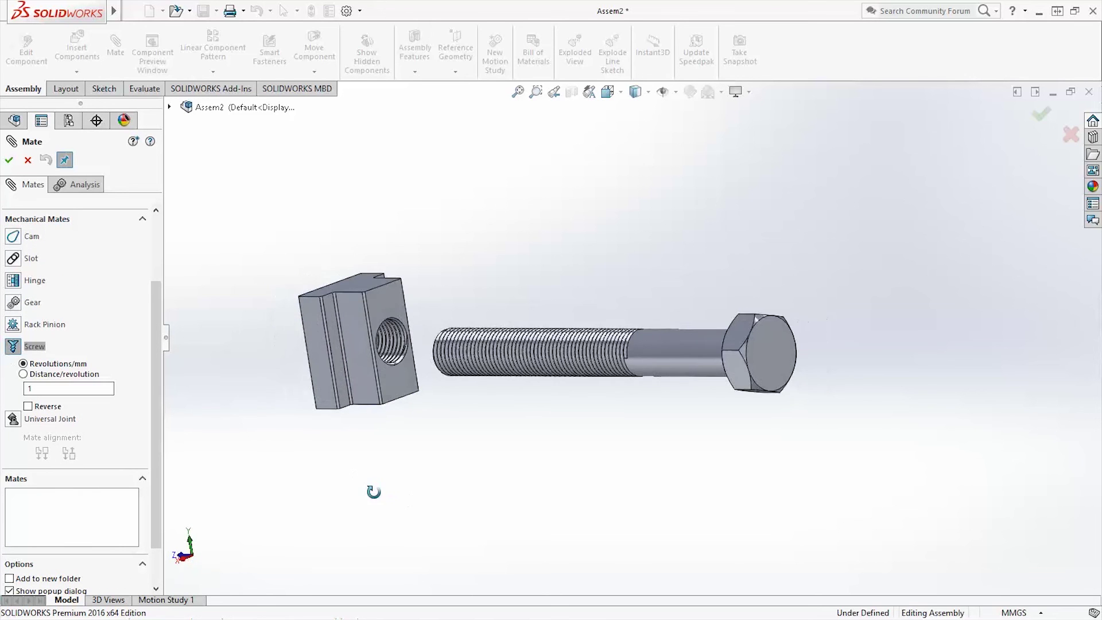
pyautogui.scroll(-5, 377, 330)
pyautogui.scroll(-6, 577, 254)
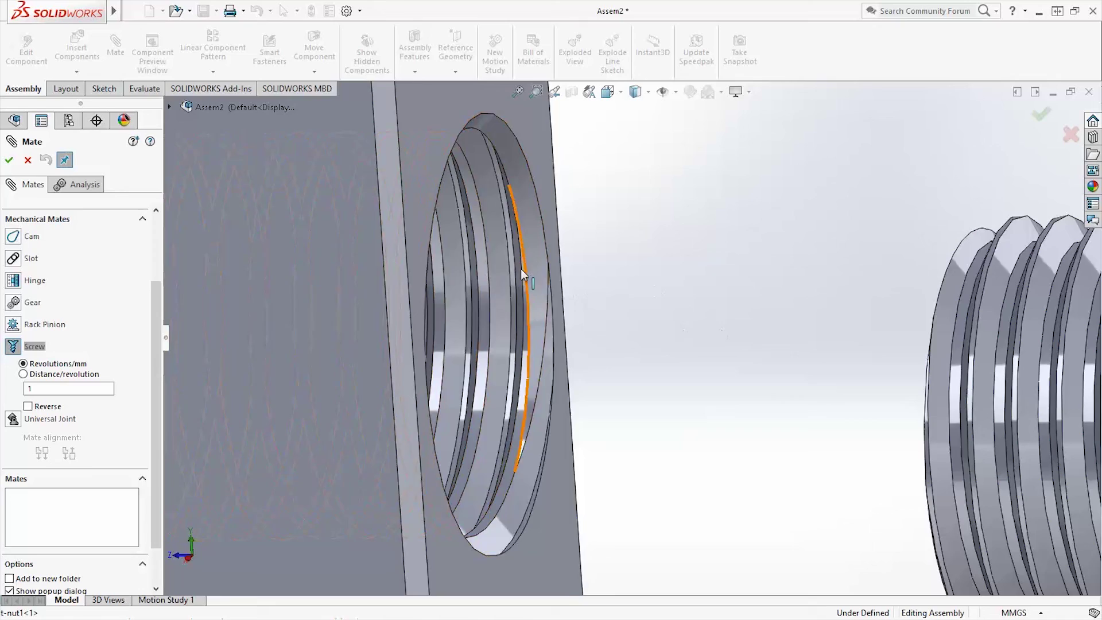
pyautogui.click(485, 266)
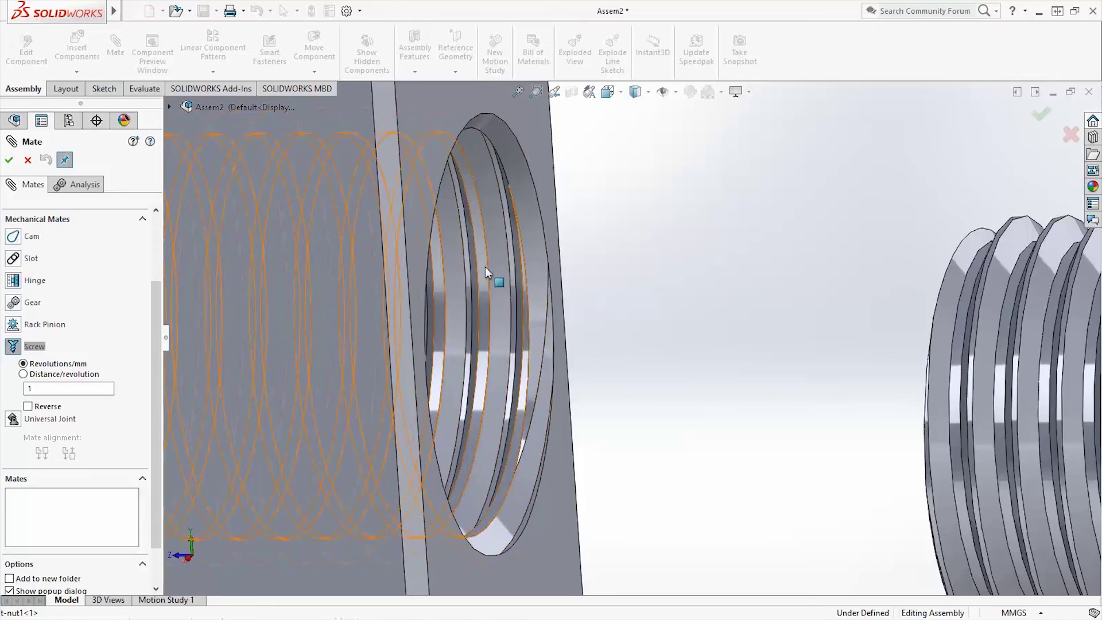
# Select the helical thread face on the bolt as the second reference and accept the screw mate.
pyautogui.scroll(3, 693, 405)
pyautogui.scroll(4, 693, 405)
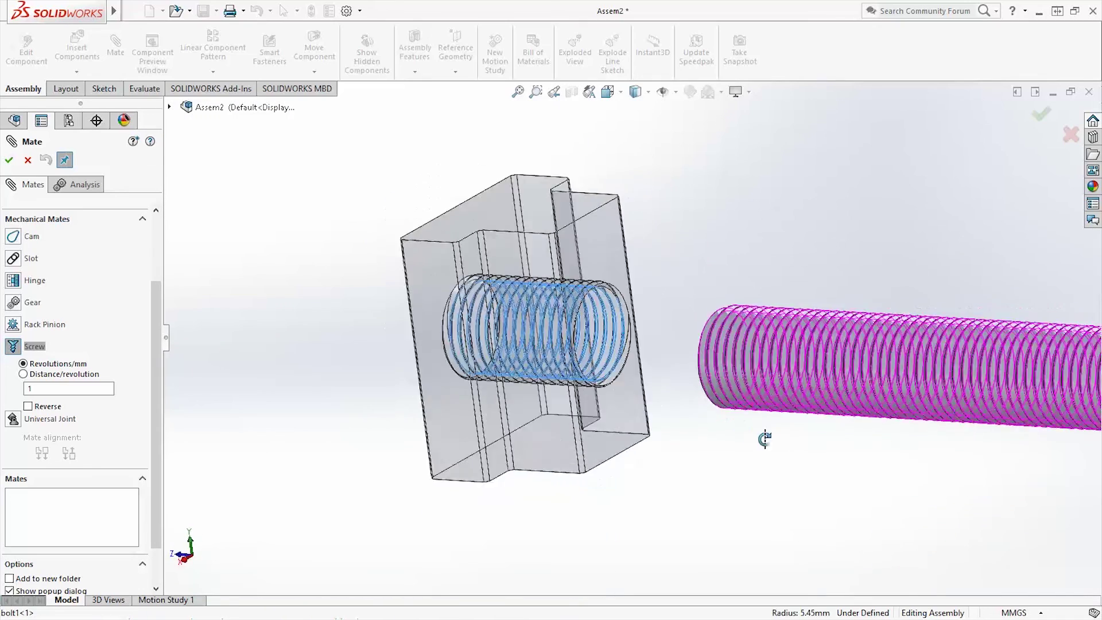
pyautogui.scroll(2, 844, 453)
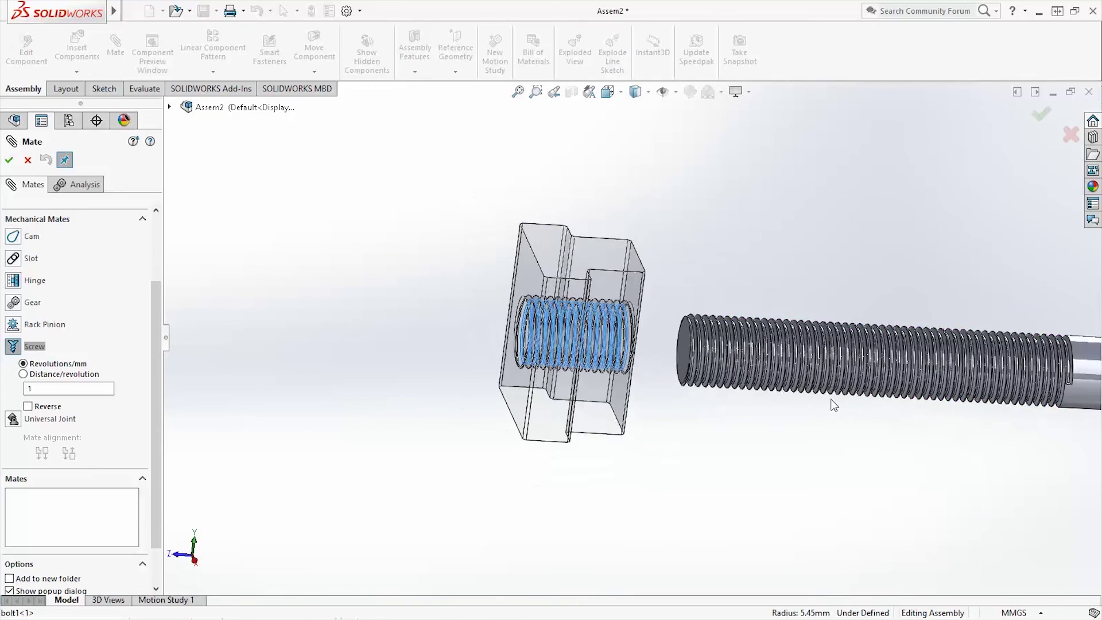
pyautogui.scroll(-10, 592, 265)
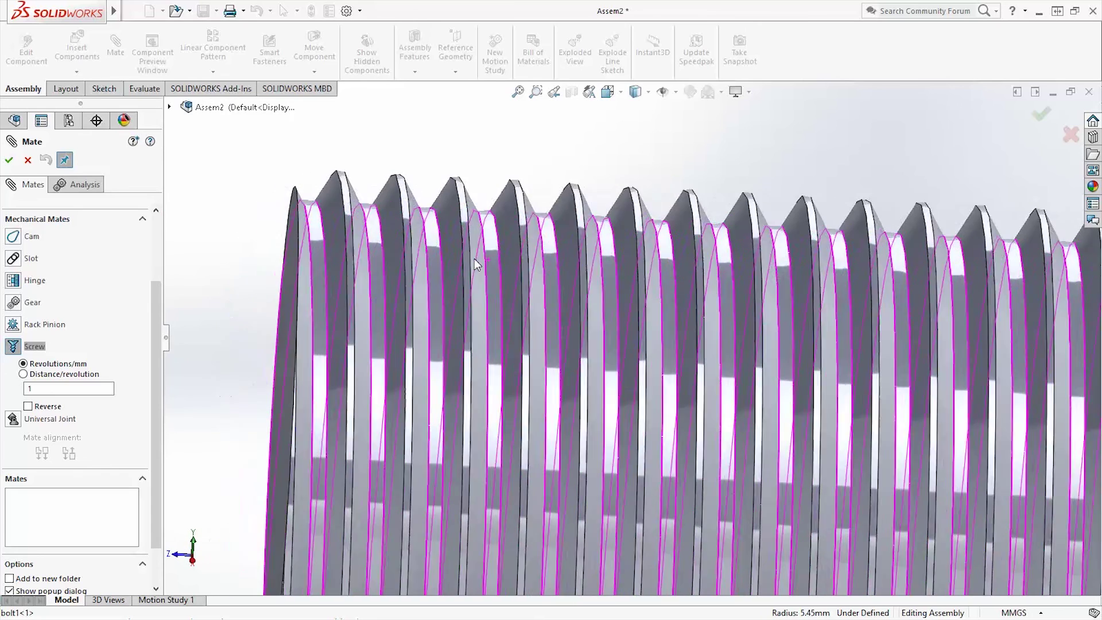
pyautogui.click(466, 250)
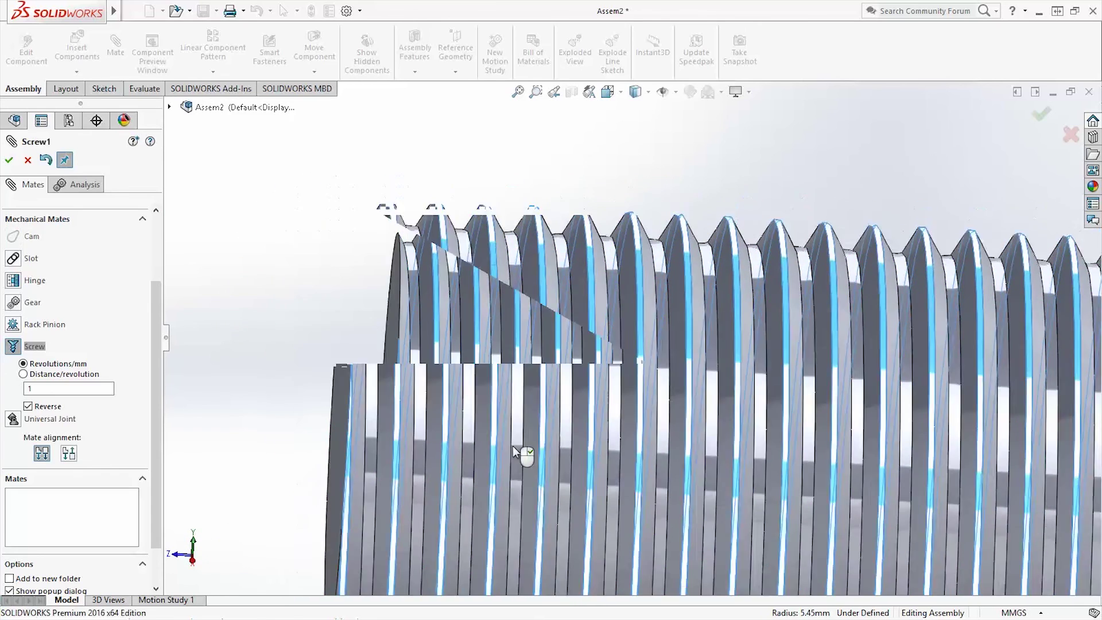
pyautogui.scroll(1, 515, 453)
pyautogui.scroll(6, 516, 450)
pyautogui.scroll(2, 811, 409)
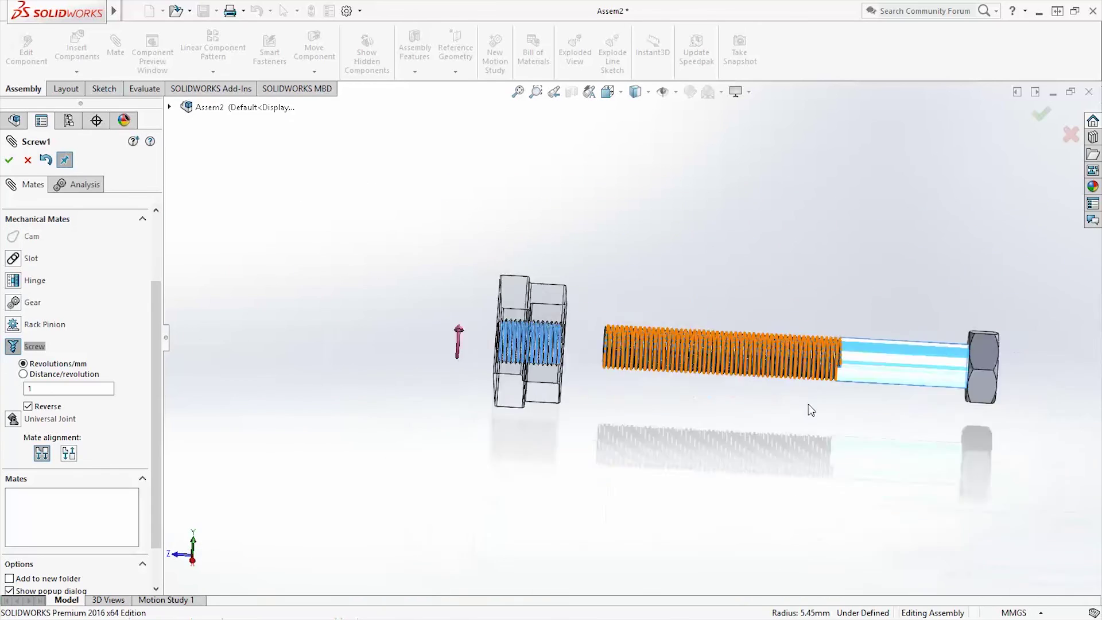
pyautogui.scroll(2, 811, 410)
pyautogui.moveTo(811, 410)
pyautogui.mouseDown(button='middle')
pyautogui.moveTo(746, 396)
pyautogui.moveTo(651, 418)
pyautogui.mouseUp(button='middle')
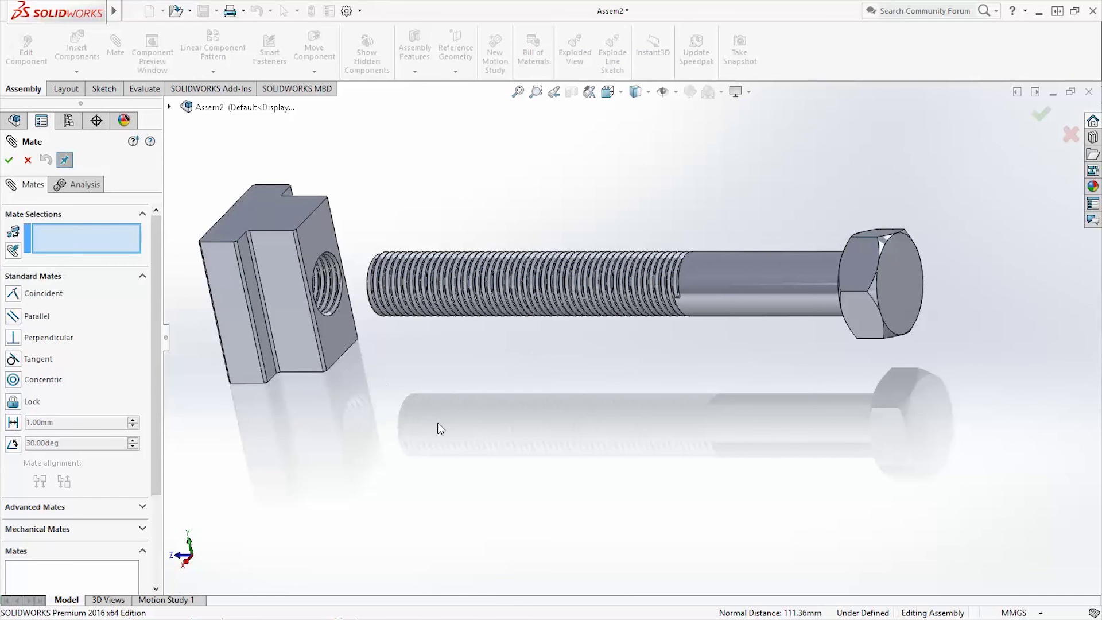
# Start an advanced distance limit mate and select the T-nut face that faces the bolt head.
pyautogui.moveTo(438, 422); pyautogui.dragTo(421, 401, button='middle')
pyautogui.moveTo(367, 287); pyautogui.dragTo(838, 453, button='middle')
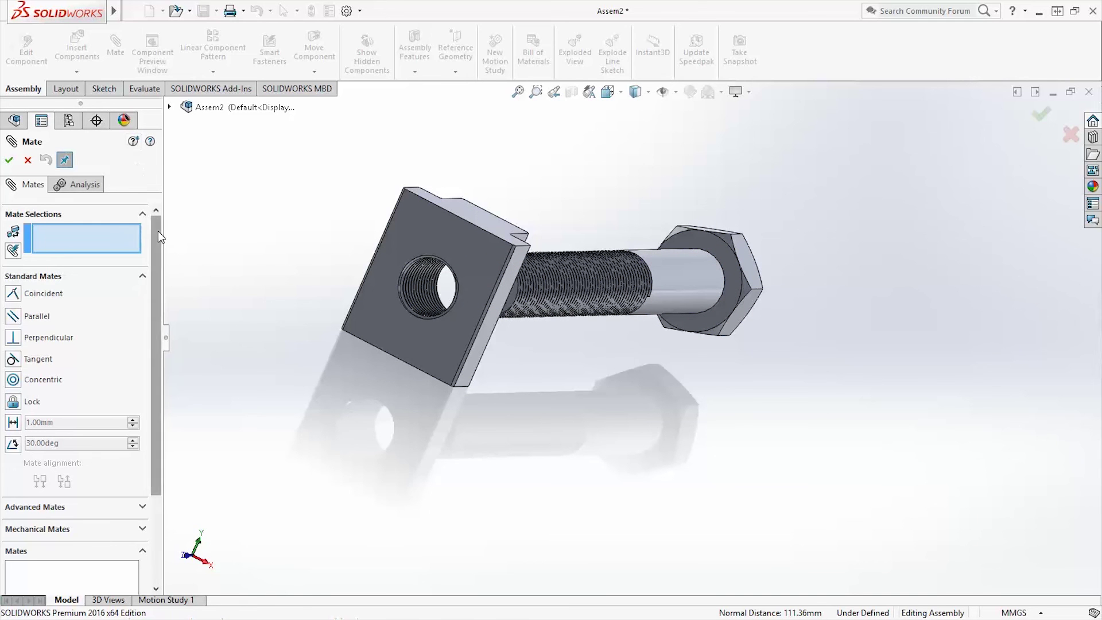
pyautogui.scroll(-1, 157, 231)
pyautogui.click(17, 439)
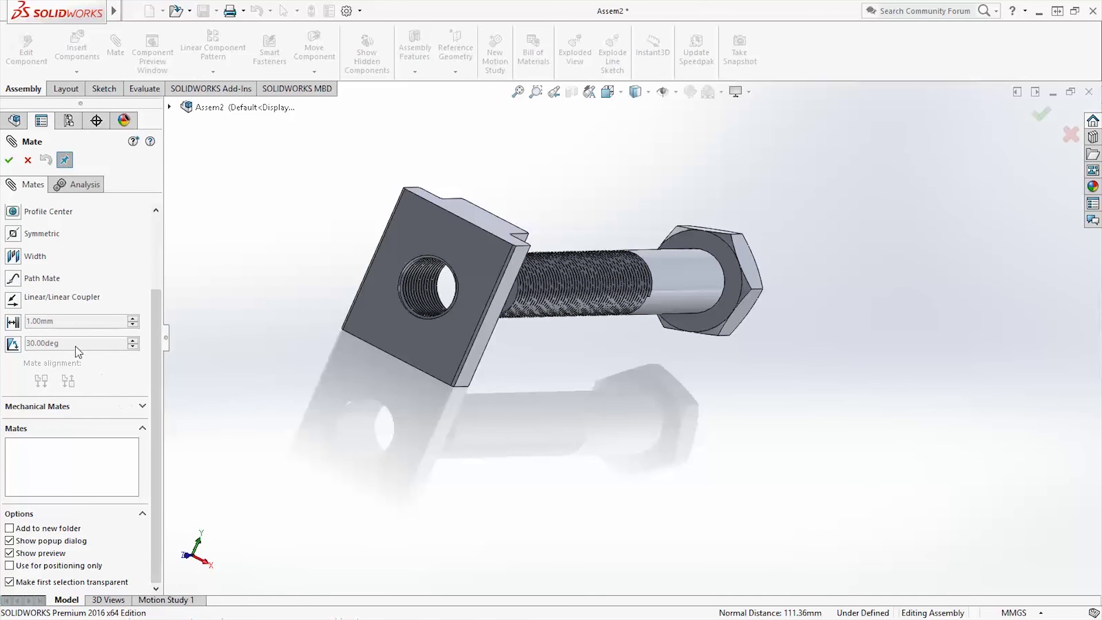
pyautogui.click(13, 322)
pyautogui.moveTo(587, 454); pyautogui.dragTo(787, 312, button='middle')
pyautogui.click(396, 251)
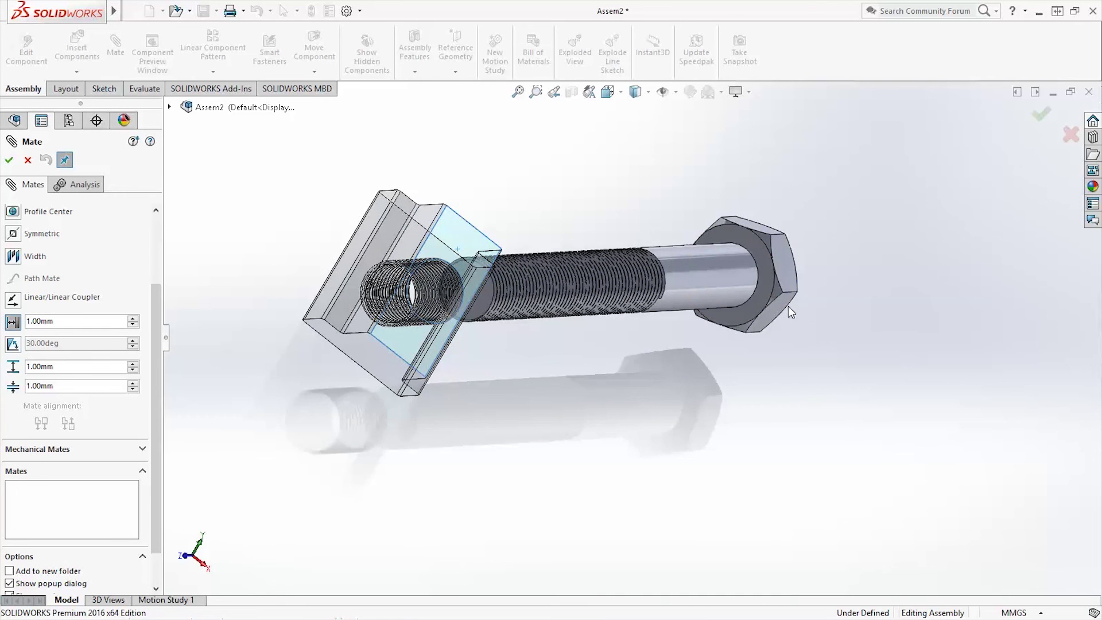
# Mate that face to the underside of the bolt head with a 70 mm maximum and 36 mm minimum distance.
pyautogui.click(772, 282)
pyautogui.moveTo(815, 504); pyautogui.dragTo(758, 512, button='middle')
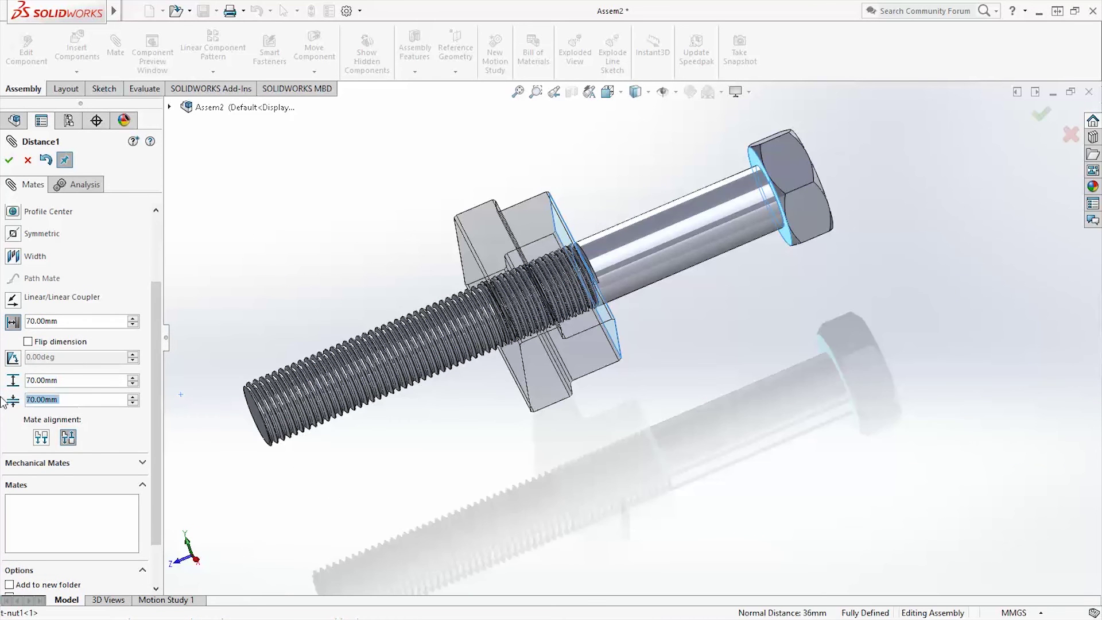
pyautogui.write('36')
pyautogui.press('Return')
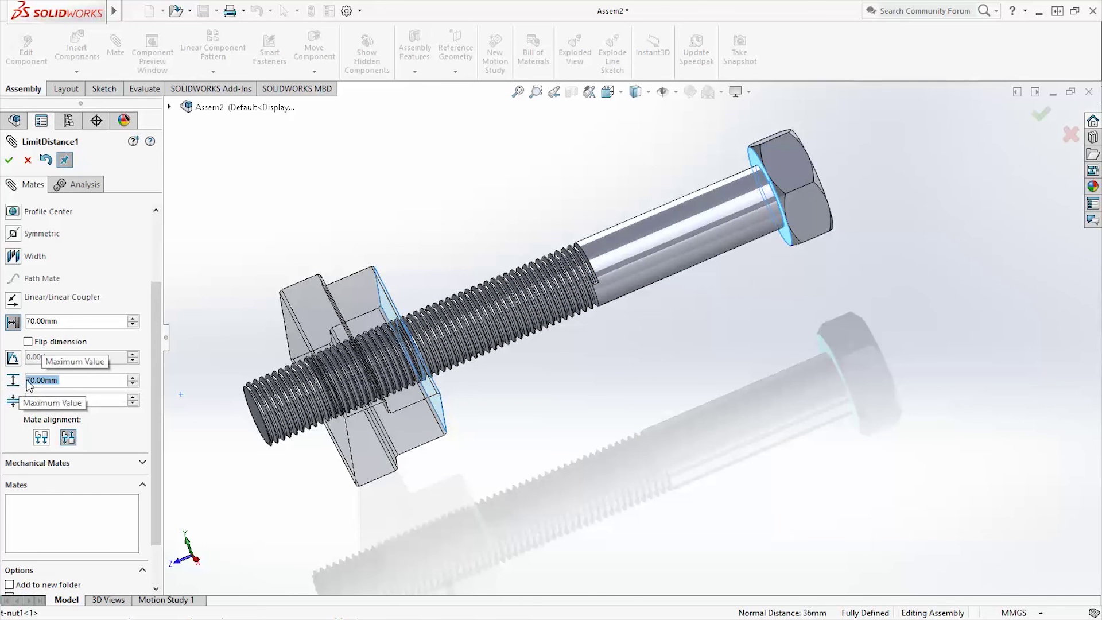
pyautogui.click(9, 161)
# Test the mates by moving the T-nut along the bolt's thread, and leave the Mate command.
pyautogui.scroll(3, 522, 388)
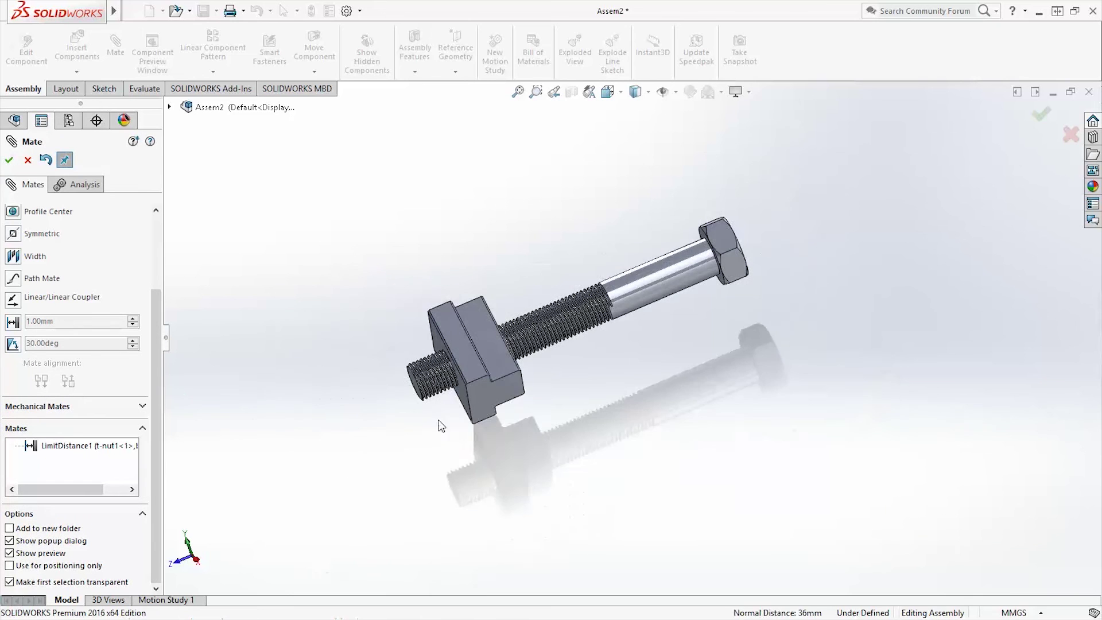
pyautogui.moveTo(443, 423); pyautogui.dragTo(637, 401, button='middle')
pyautogui.moveTo(570, 346); pyautogui.dragTo(712, 506)
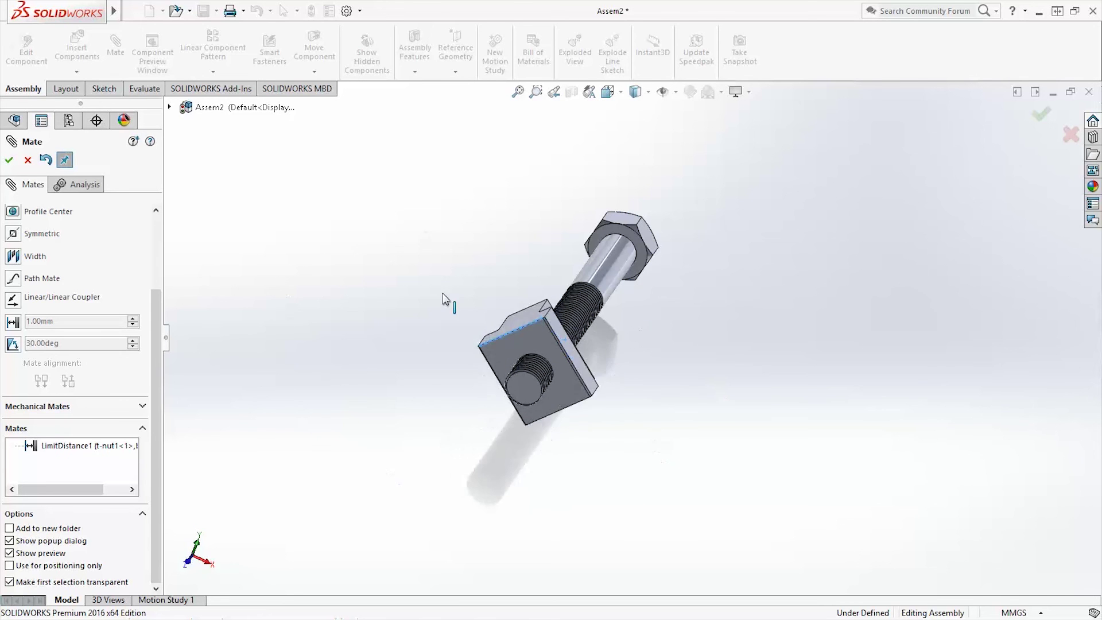
pyautogui.moveTo(796, 449); pyautogui.dragTo(669, 506, button='middle')
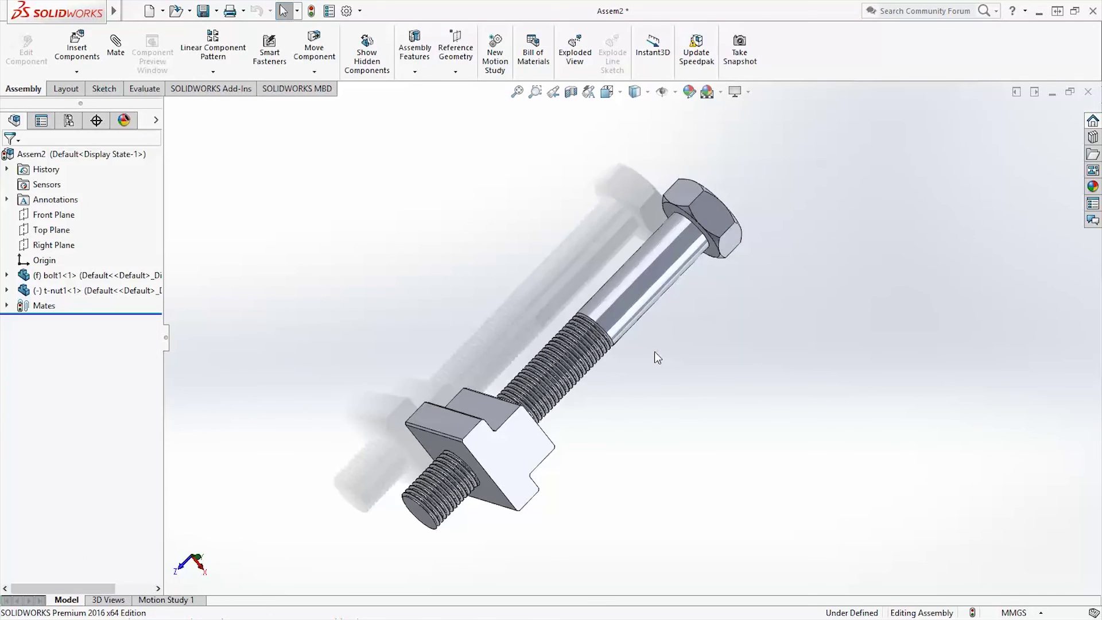